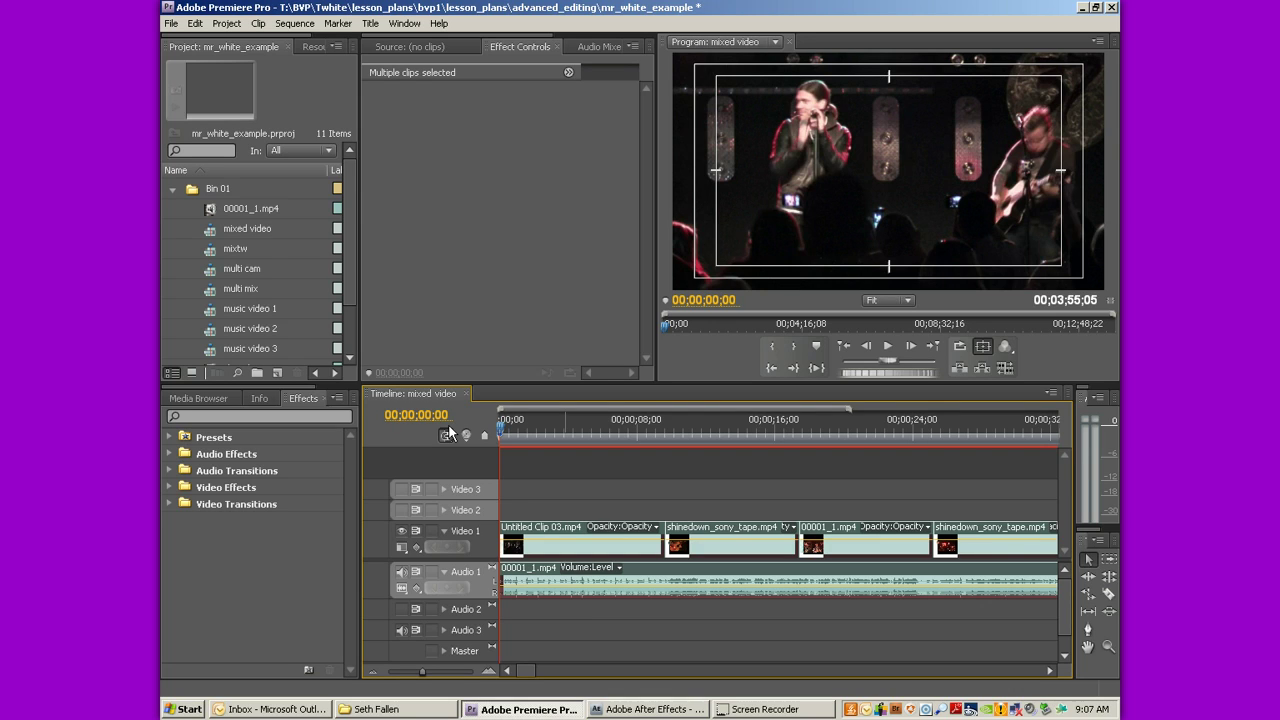
Marquee-select all clips across the zoomed-out Premiere Pro sequence, then switch to After Effects.
{"action": "left_click", "coordinate": [560, 490]}
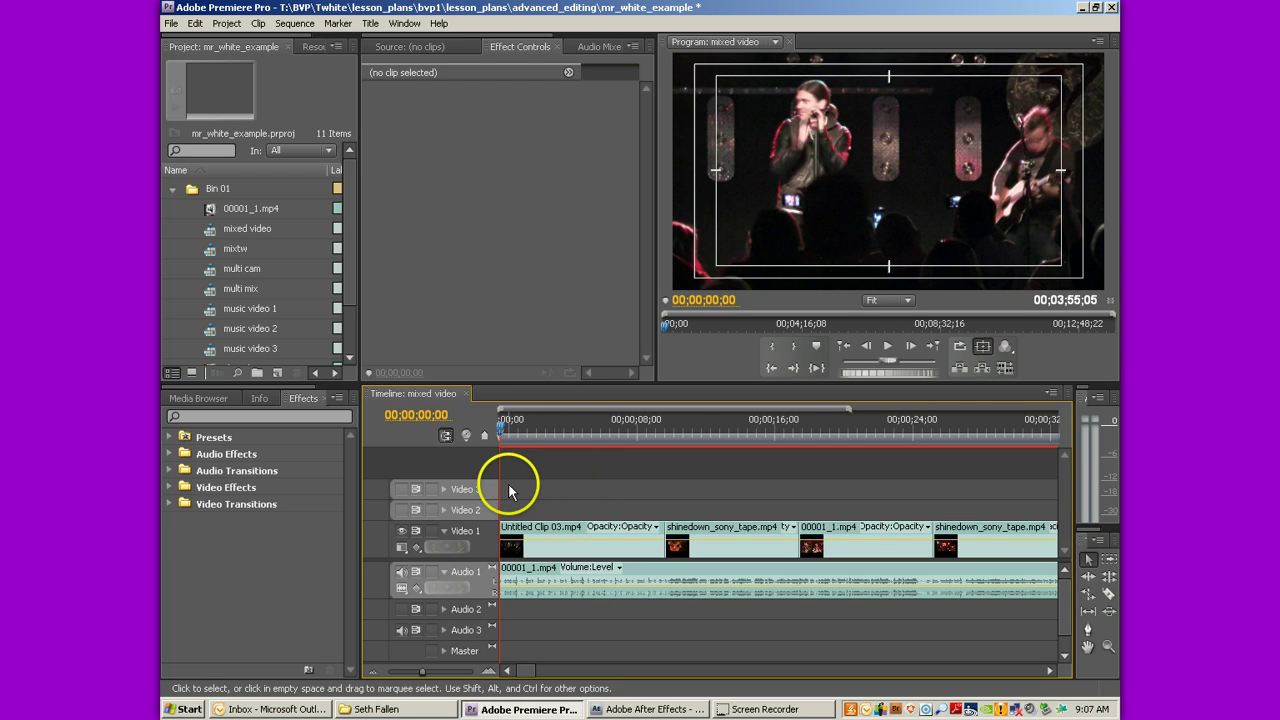
{"action": "left_click_drag", "start_coordinate": [515, 489], "coordinate": [591, 646]}
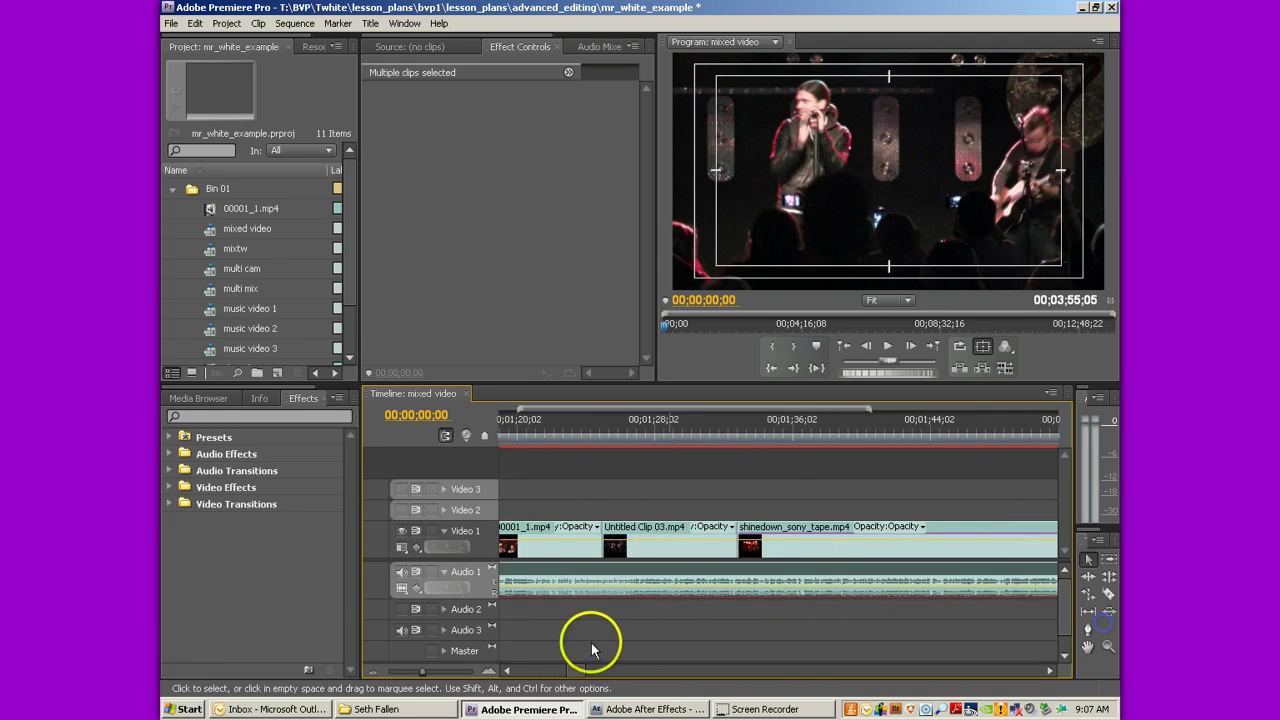
{"action": "left_click", "coordinate": [380, 672]}
{"action": "left_click", "coordinate": [380, 672]}
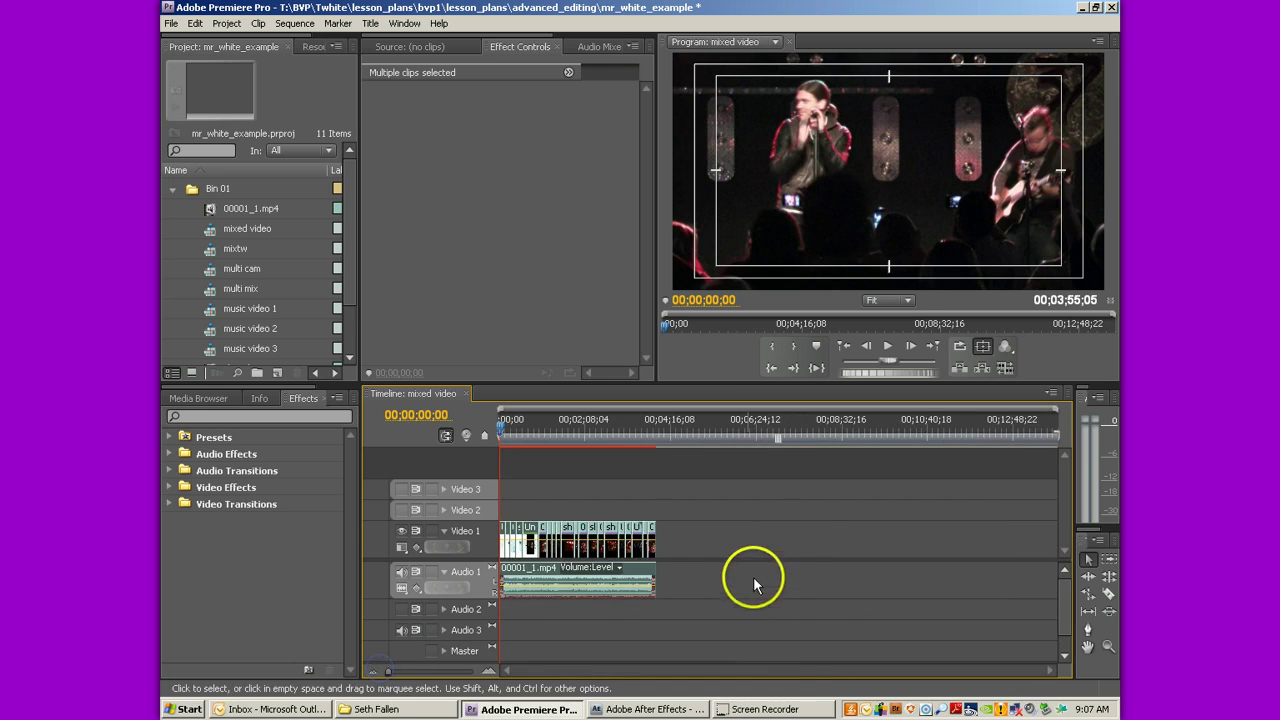
{"action": "left_click_drag", "start_coordinate": [726, 568], "coordinate": [447, 527]}
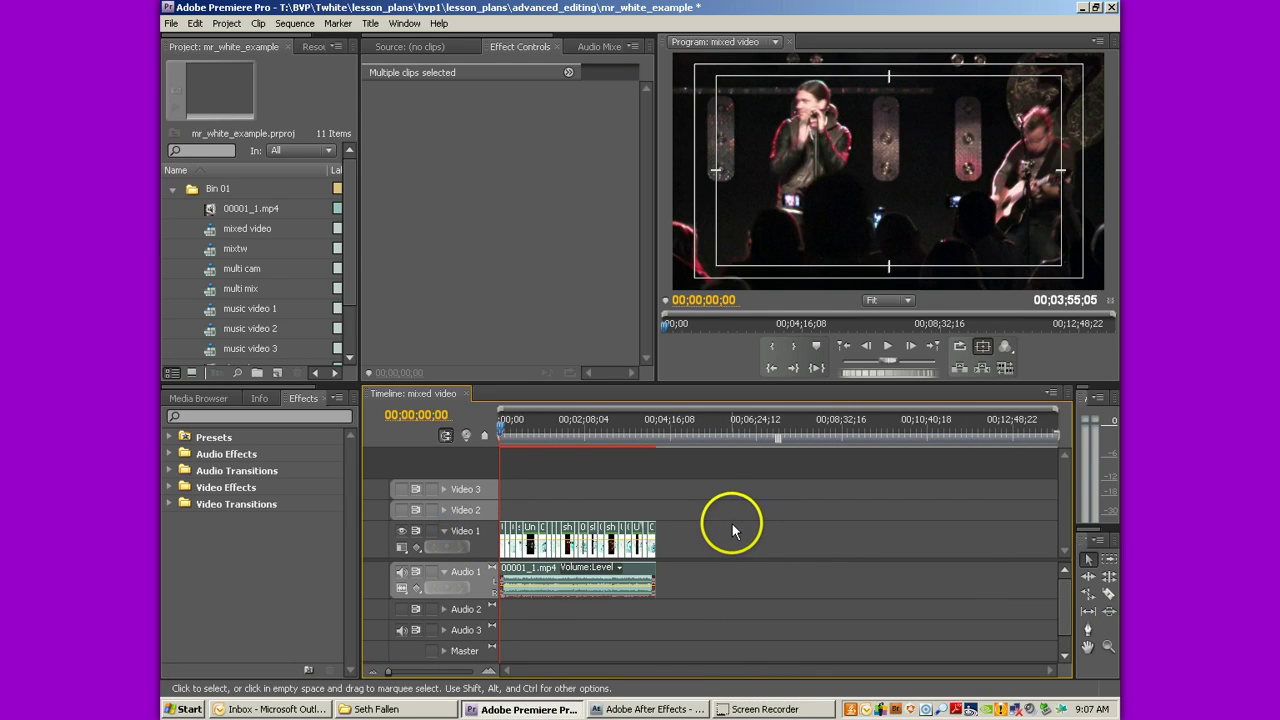
{"action": "left_click", "coordinate": [665, 708]}
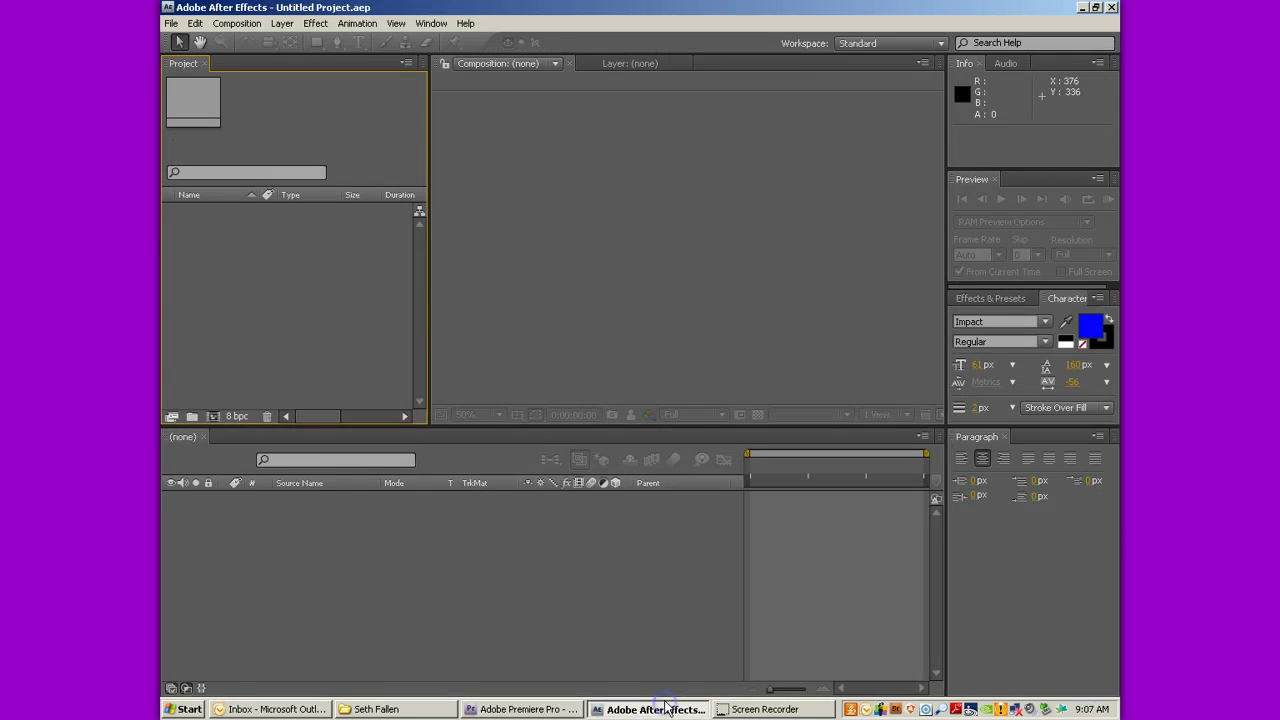
Create a 720×480 NTSC DV Widescreen composition named Shinedown with duration 0;05;59;28.
{"action": "left_click", "coordinate": [236, 23]}
{"action": "left_click", "coordinate": [245, 40]}
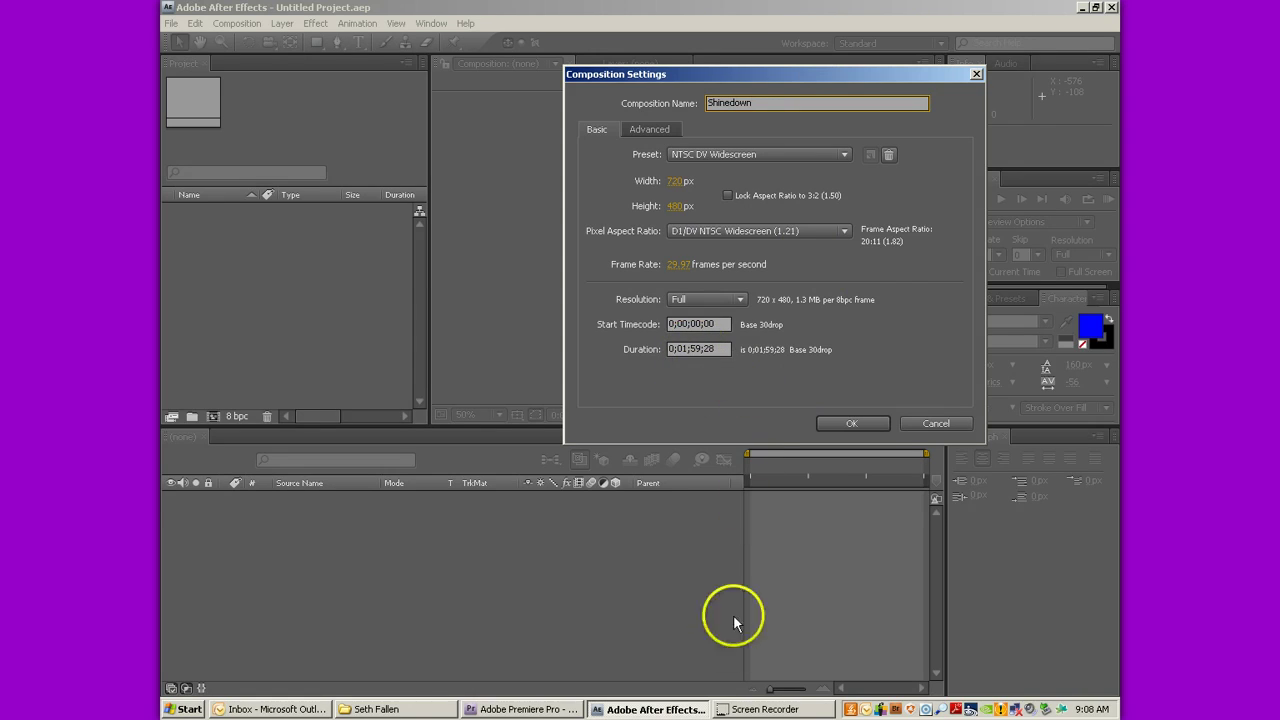
{"action": "left_click", "coordinate": [770, 709]}
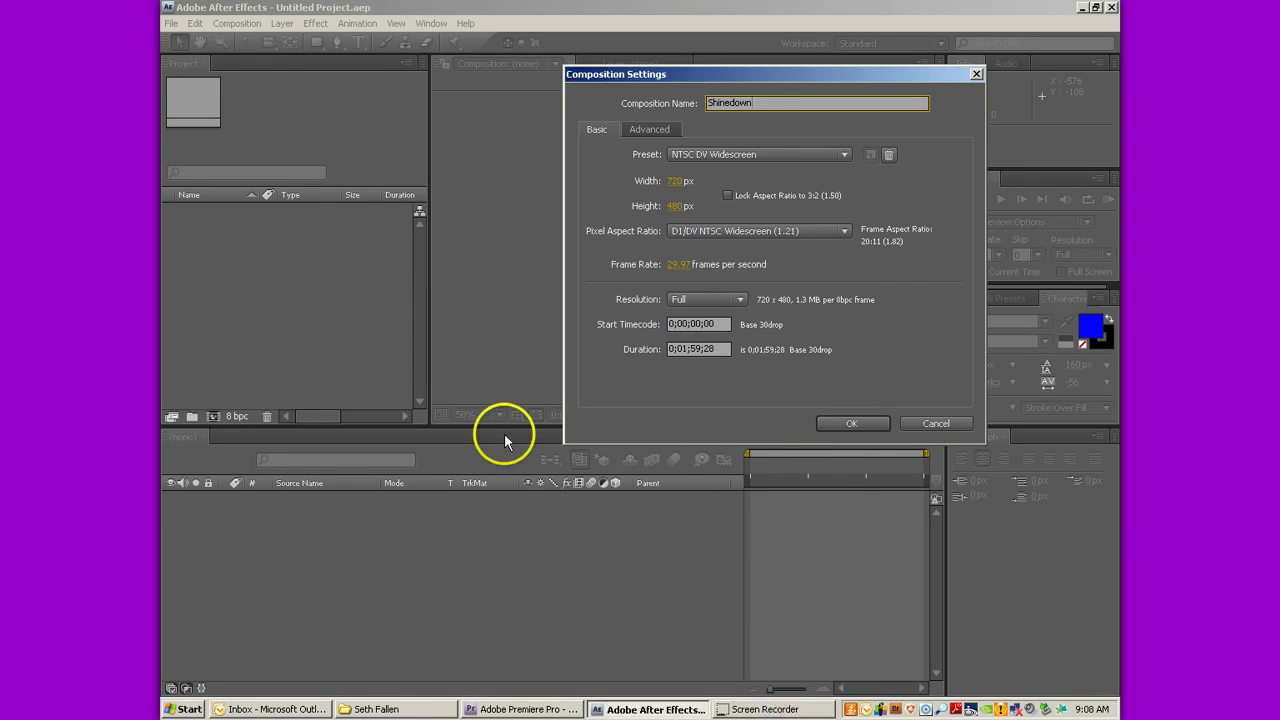
{"action": "left_click", "coordinate": [688, 349]}
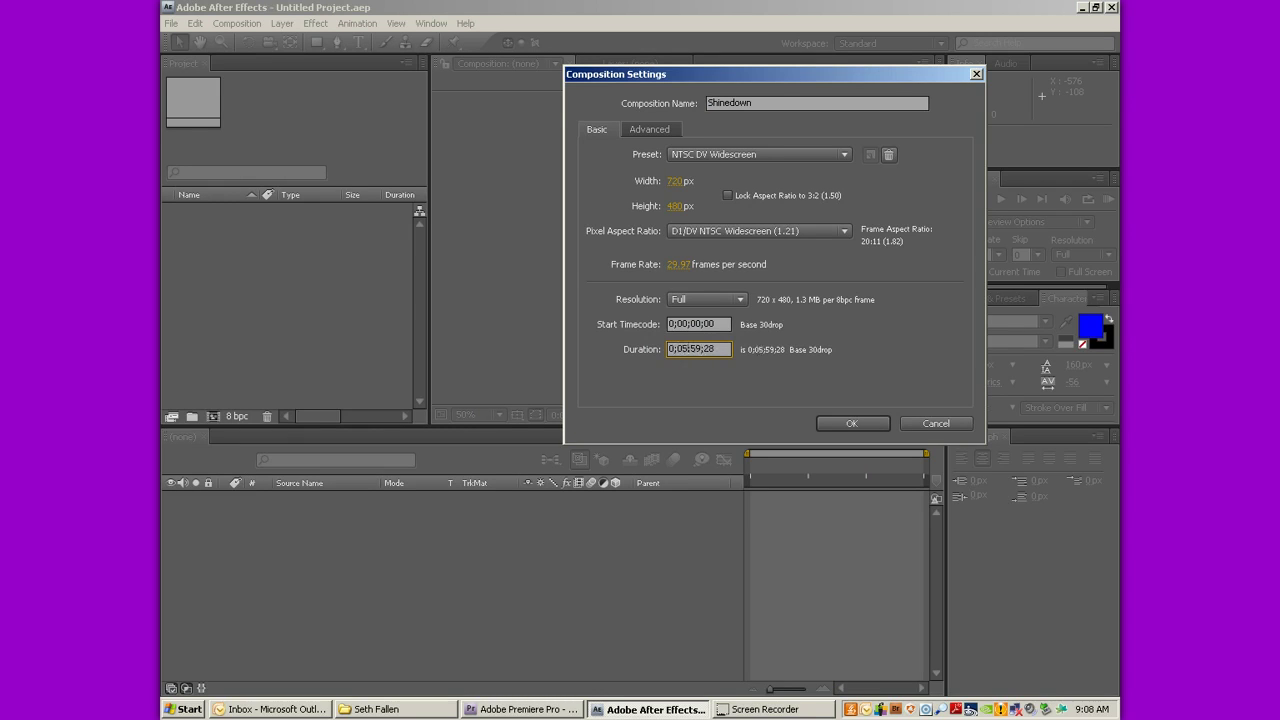
{"action": "left_click", "coordinate": [853, 423]}
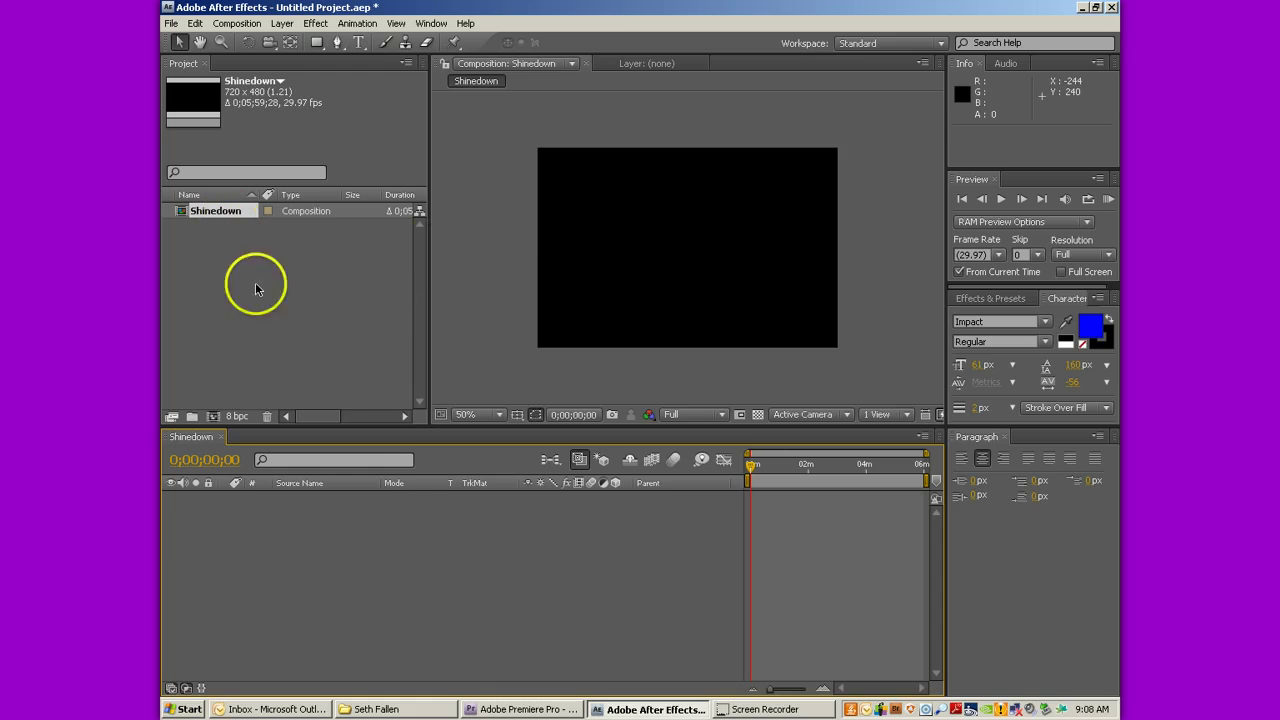
Paste the concert clips into Shinedown as layers and scale all of them to 69%.
{"action": "left_click", "coordinate": [400, 538]}
{"action": "left_click", "coordinate": [399, 525]}
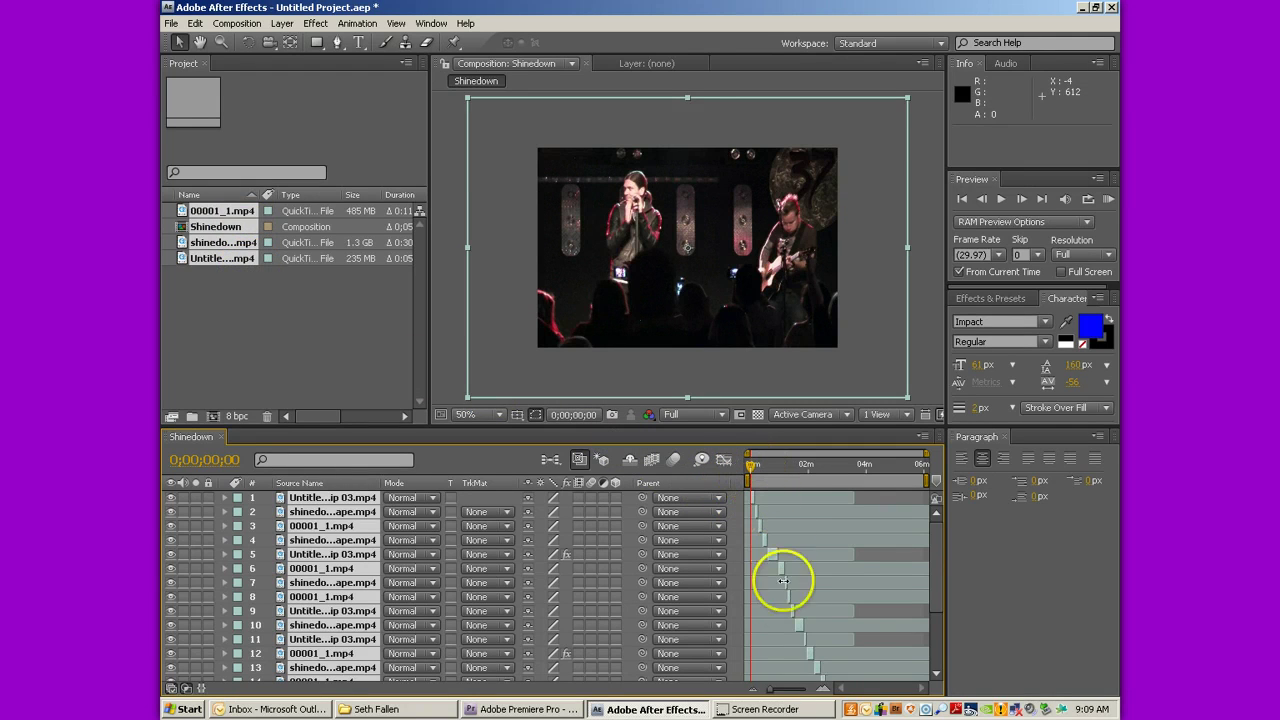
{"action": "mouse_move", "coordinate": [934, 534]}
{"action": "left_mouse_down"}
{"action": "mouse_move", "coordinate": [937, 629]}
{"action": "mouse_move", "coordinate": [932, 510]}
{"action": "left_mouse_up"}
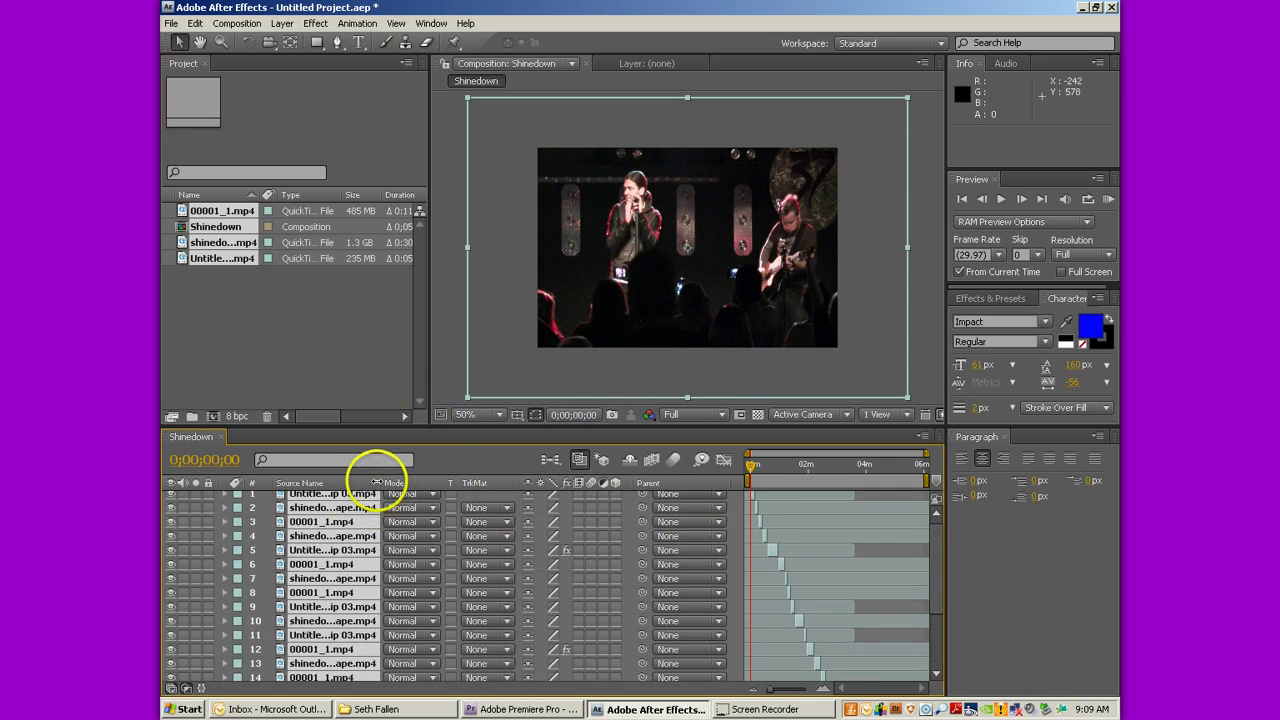
{"action": "key", "text": "s"}
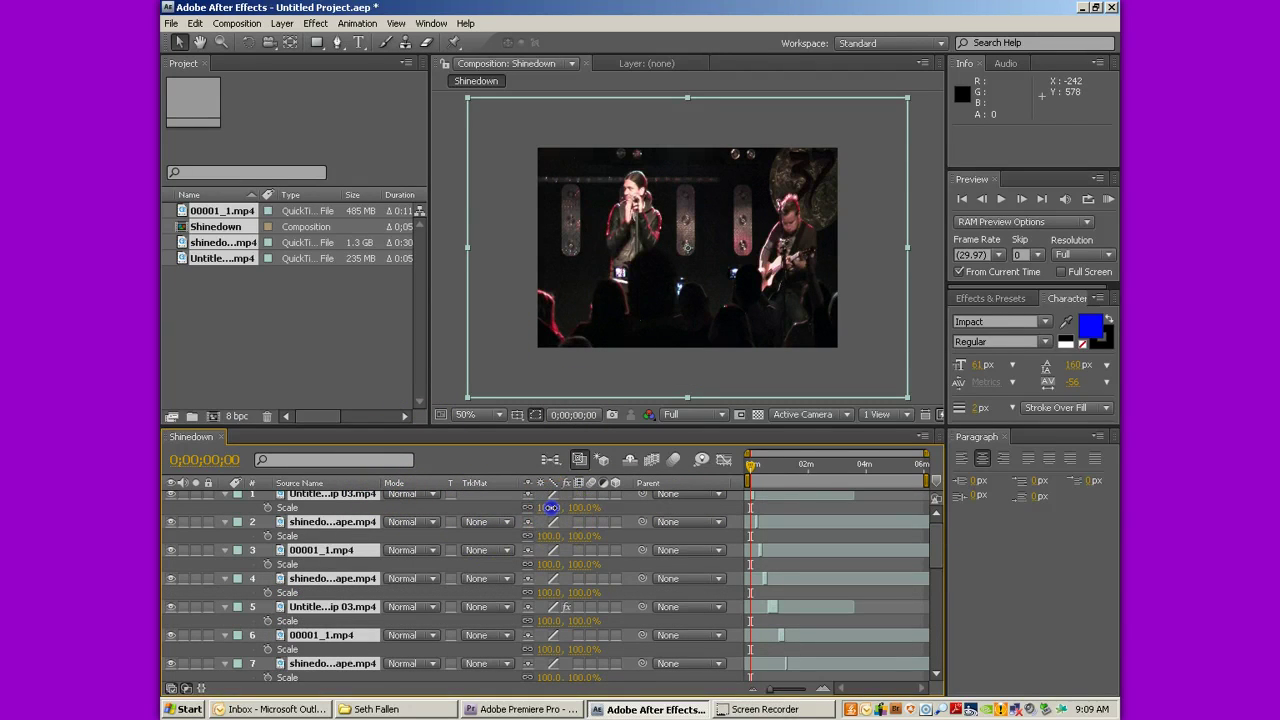
{"action": "left_click_drag", "start_coordinate": [550, 507], "coordinate": [550, 507]}
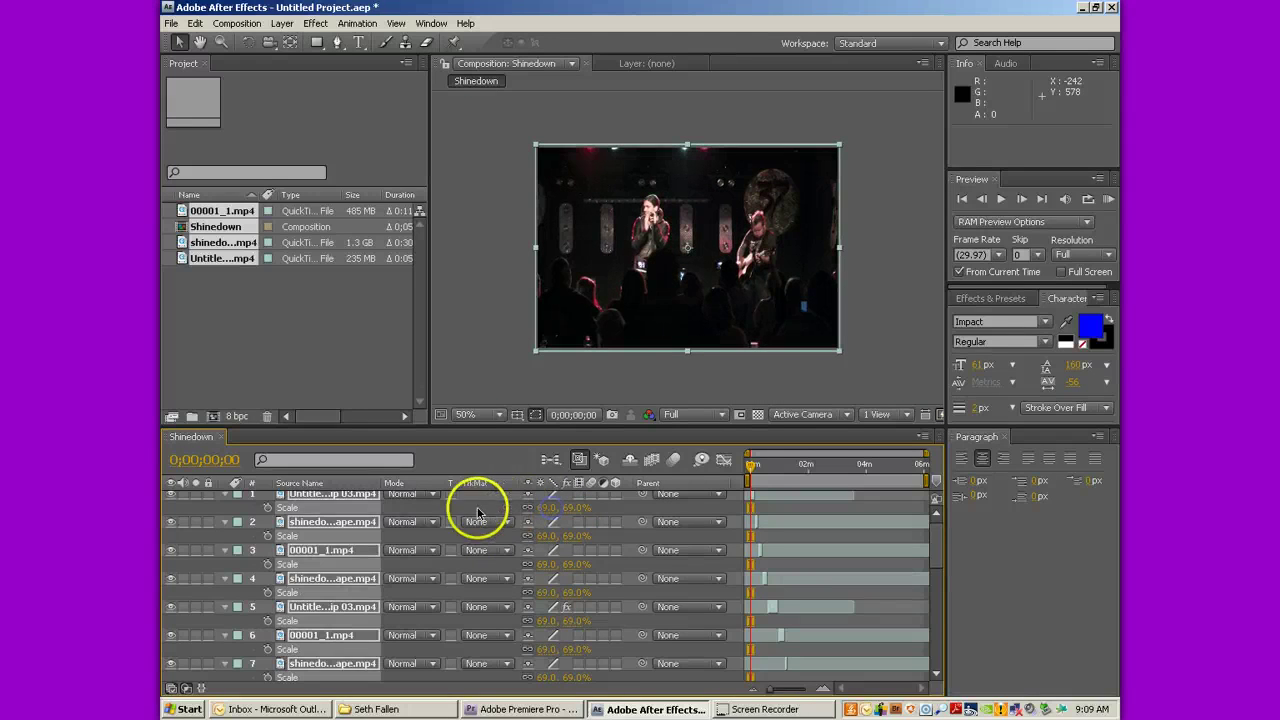
Set preview resolution to Quarter and frame skip to 5.
{"action": "left_click", "coordinate": [873, 514]}
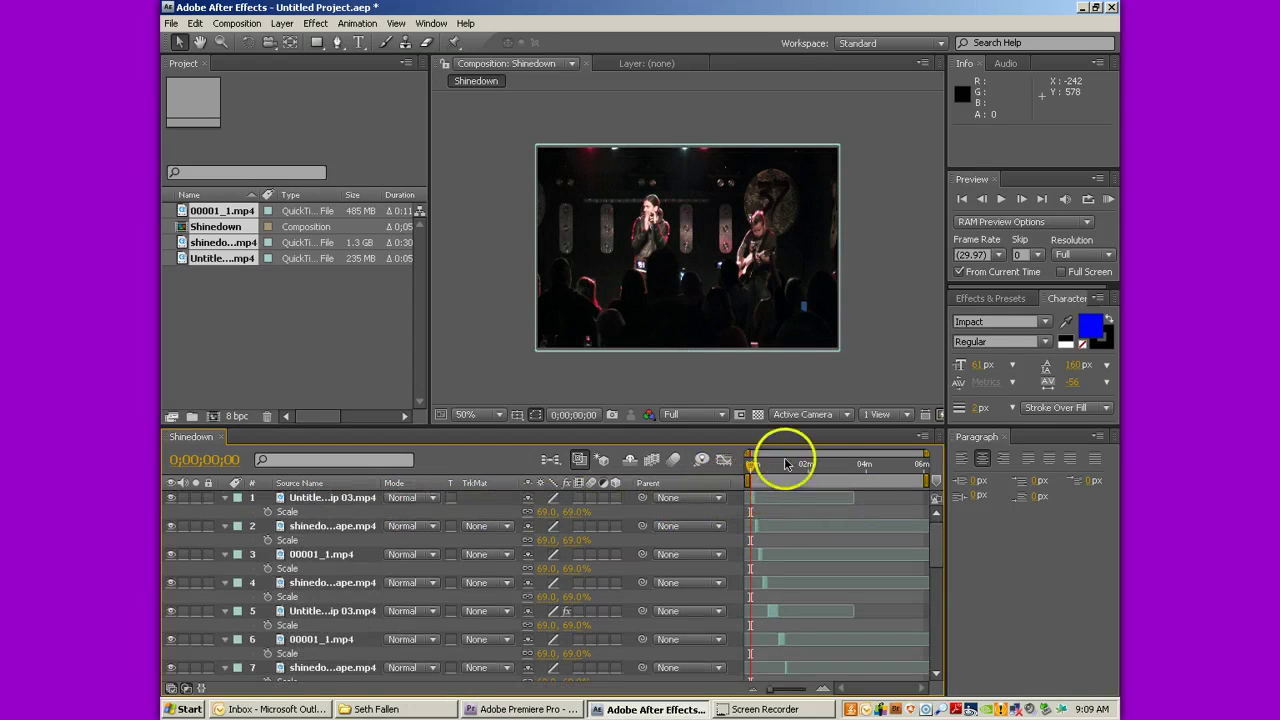
{"action": "left_click", "coordinate": [1106, 255]}
{"action": "left_click", "coordinate": [1085, 335]}
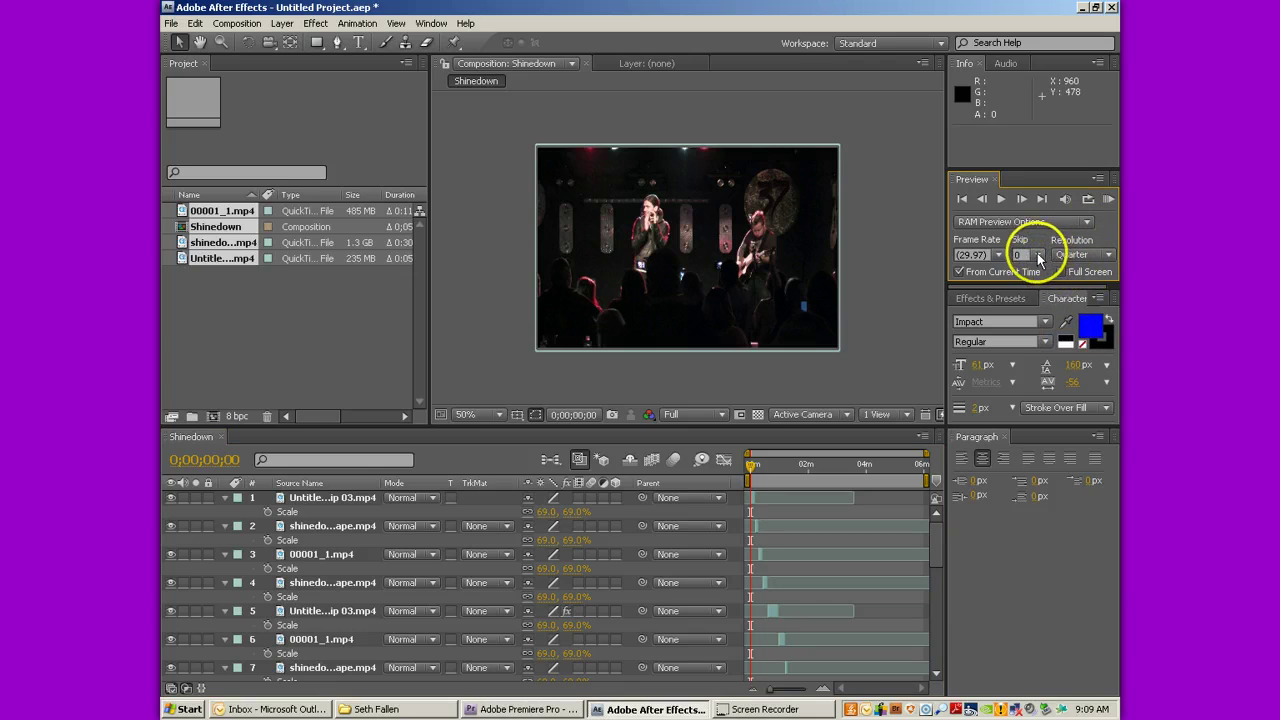
{"action": "left_click", "coordinate": [1032, 255]}
{"action": "left_click", "coordinate": [1044, 315]}
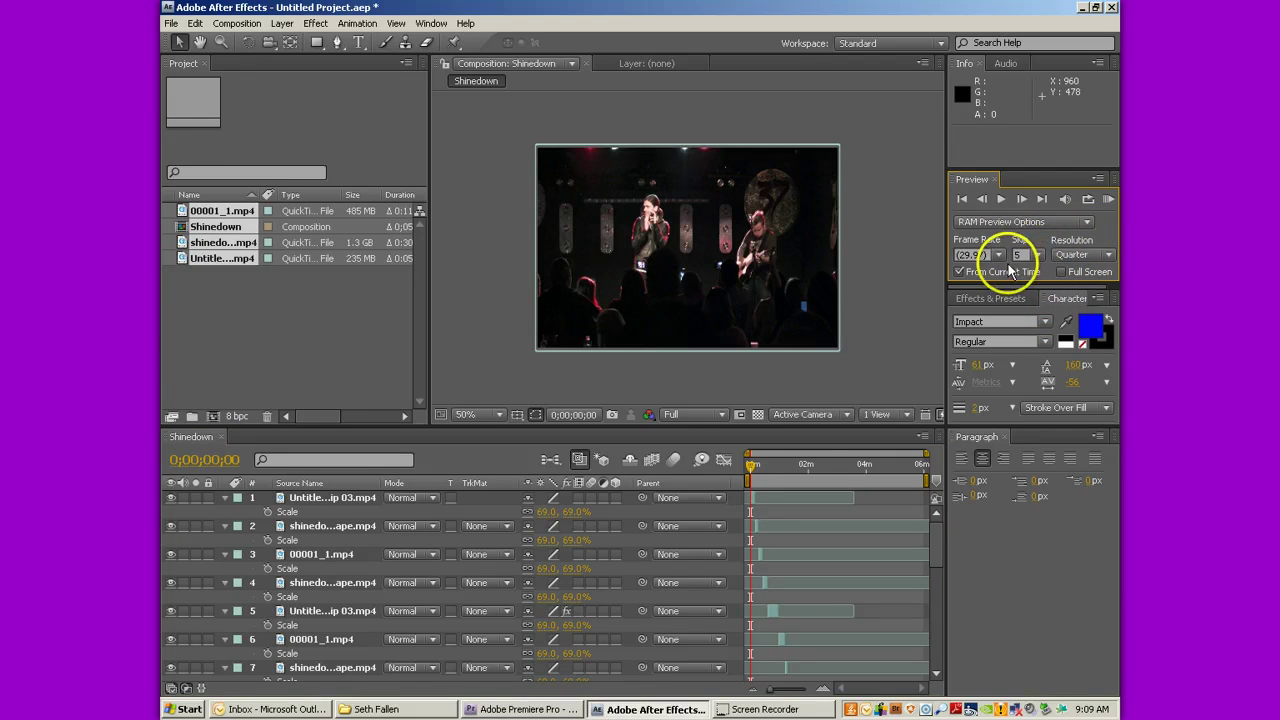
Play a RAM preview of the composition, then stop it.
{"action": "left_click", "coordinate": [1109, 200]}
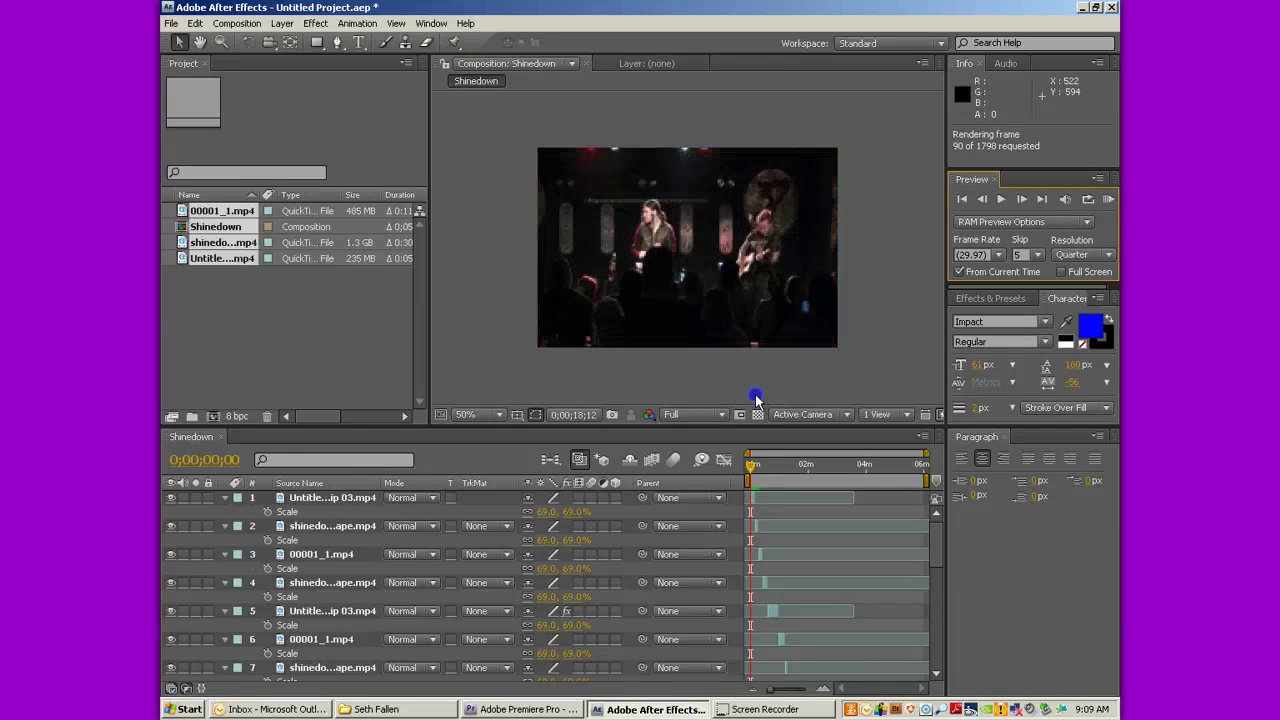
{"action": "left_click", "coordinate": [750, 523]}
{"action": "left_click", "coordinate": [805, 689]}
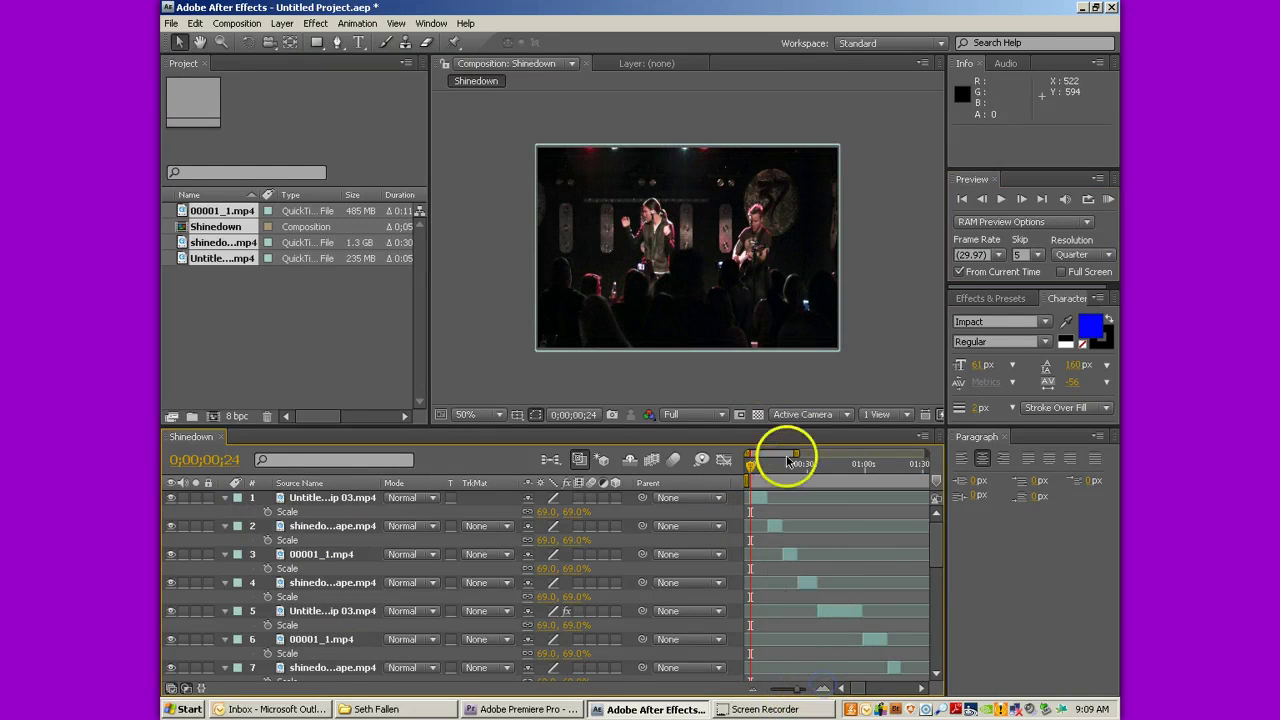
Set the shinedown_sony_tape.mp4 layer (layer 2) to 100% scale.
{"action": "left_click", "coordinate": [779, 473]}
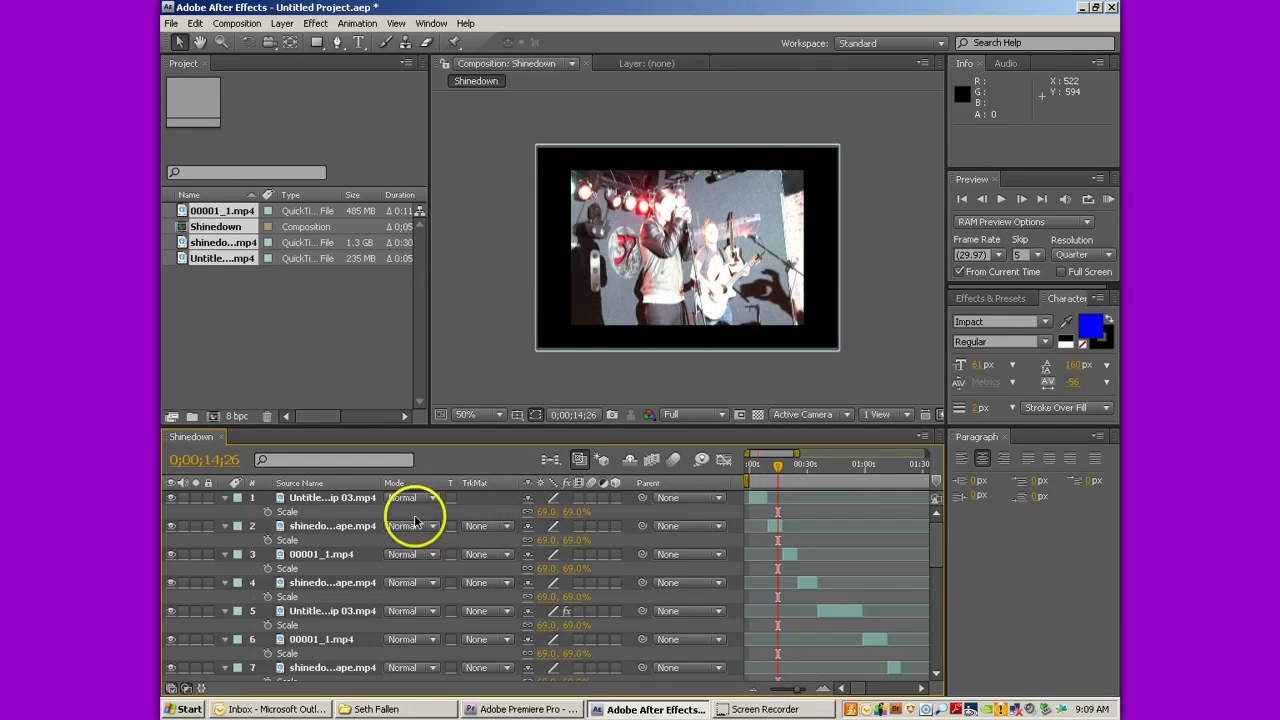
{"action": "left_click", "coordinate": [338, 527]}
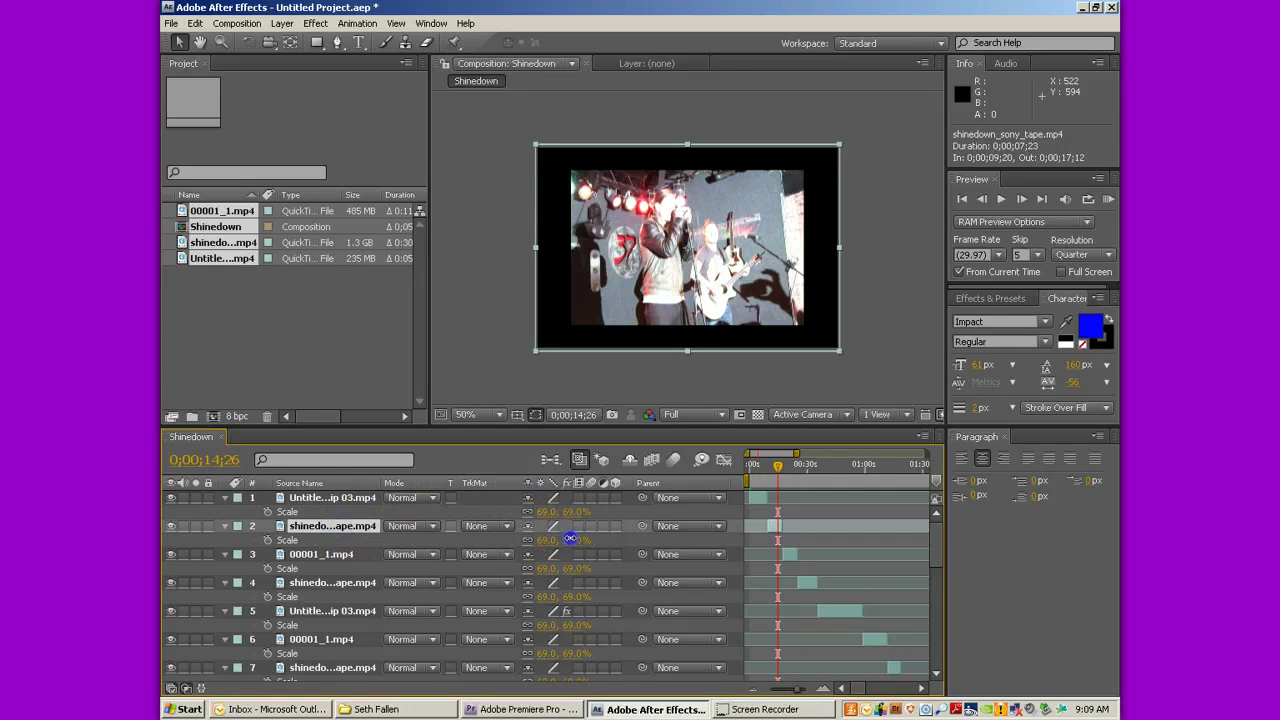
{"action": "type", "text": "100"}
{"action": "key", "text": "Return"}
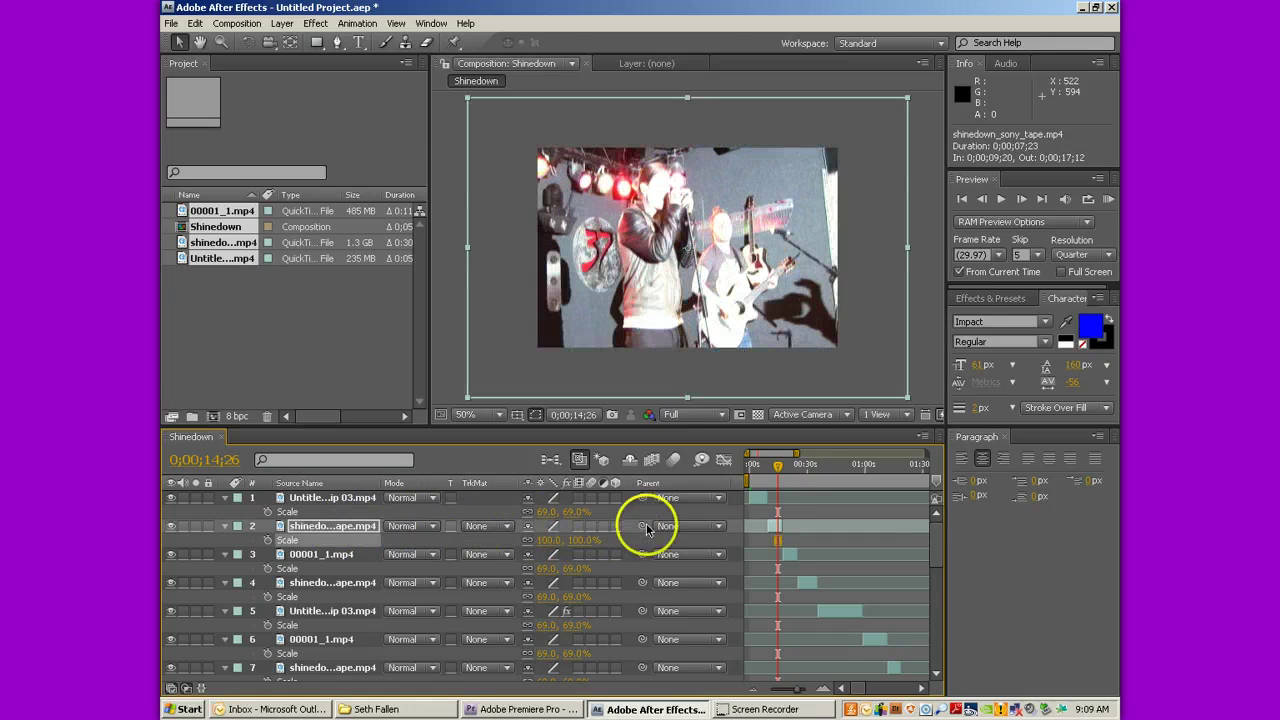
Try resizing layer 2 by hand in the viewer, then undo both changes.
{"action": "left_click_drag", "start_coordinate": [778, 467], "coordinate": [781, 467]}
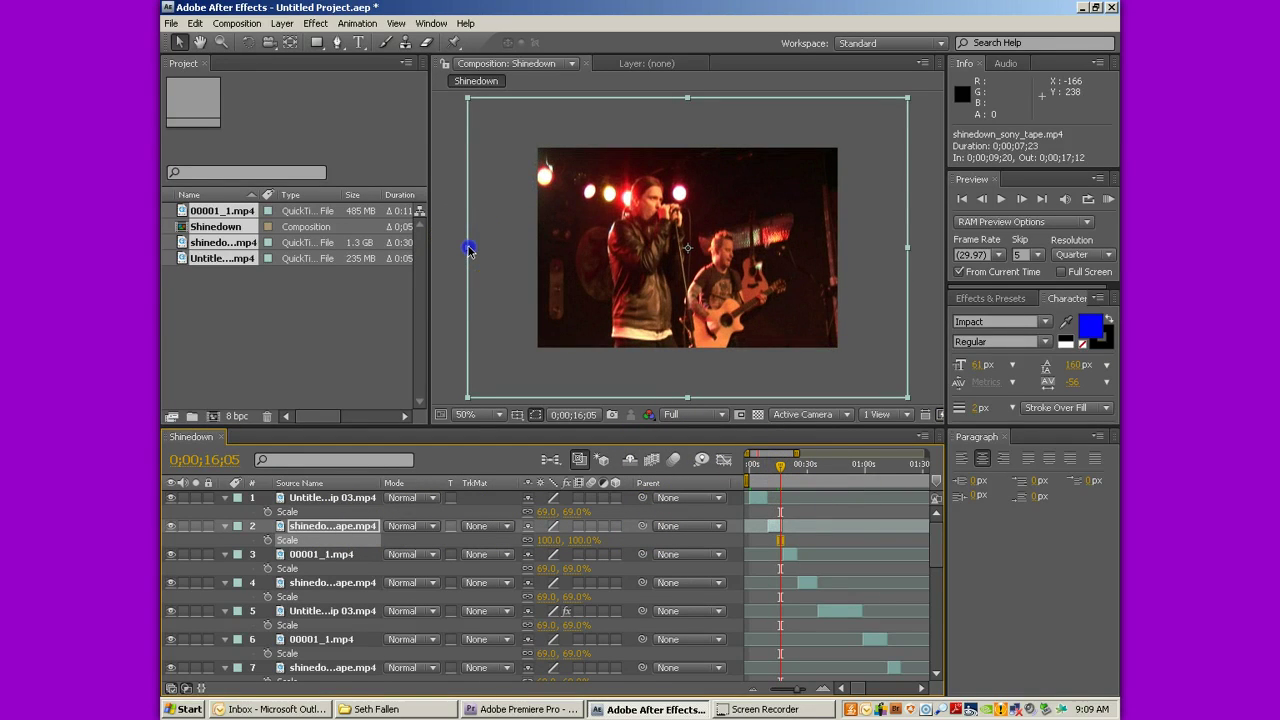
{"action": "left_click_drag", "start_coordinate": [469, 250], "coordinate": [480, 248]}
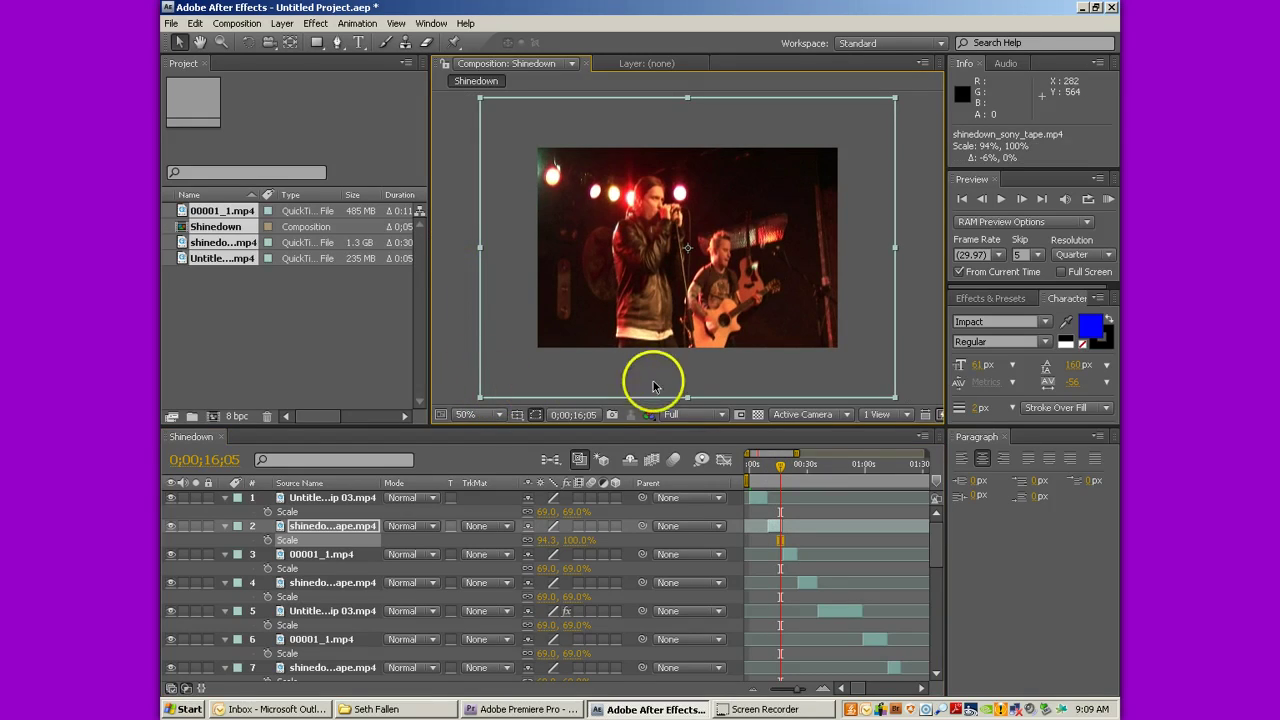
{"action": "left_click_drag", "start_coordinate": [687, 398], "coordinate": [688, 401]}
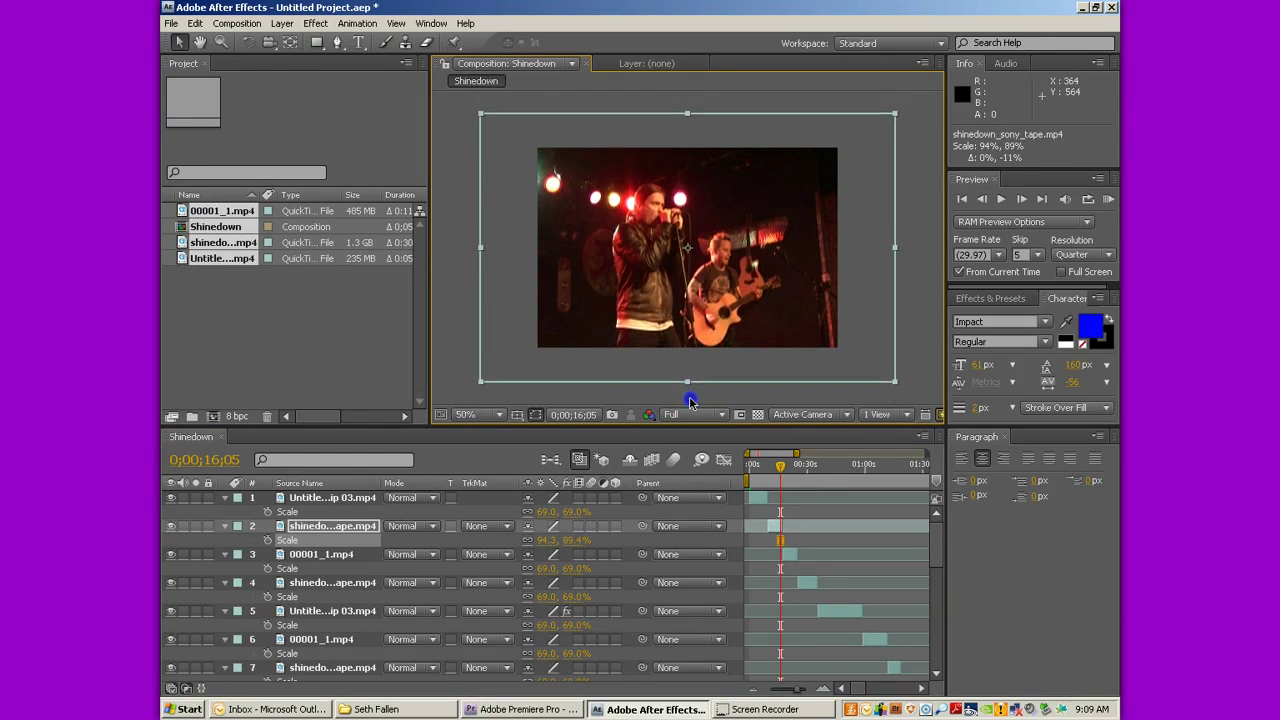
{"action": "key", "text": "ctrl+z"}
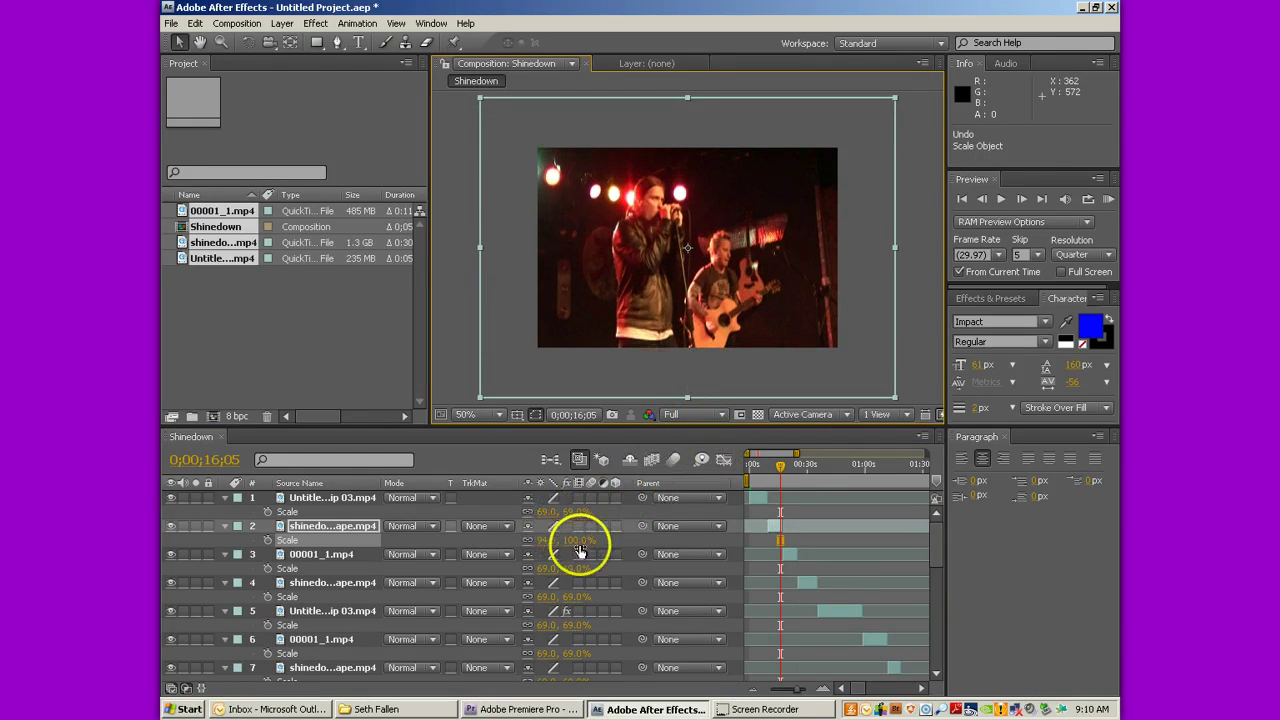
{"action": "key", "text": "ctrl+z"}
Set layer 2's scale to 80%, then scrub it up to 90%.
{"action": "left_click", "coordinate": [580, 542]}
{"action": "type", "text": "80"}
{"action": "key", "text": "Return"}
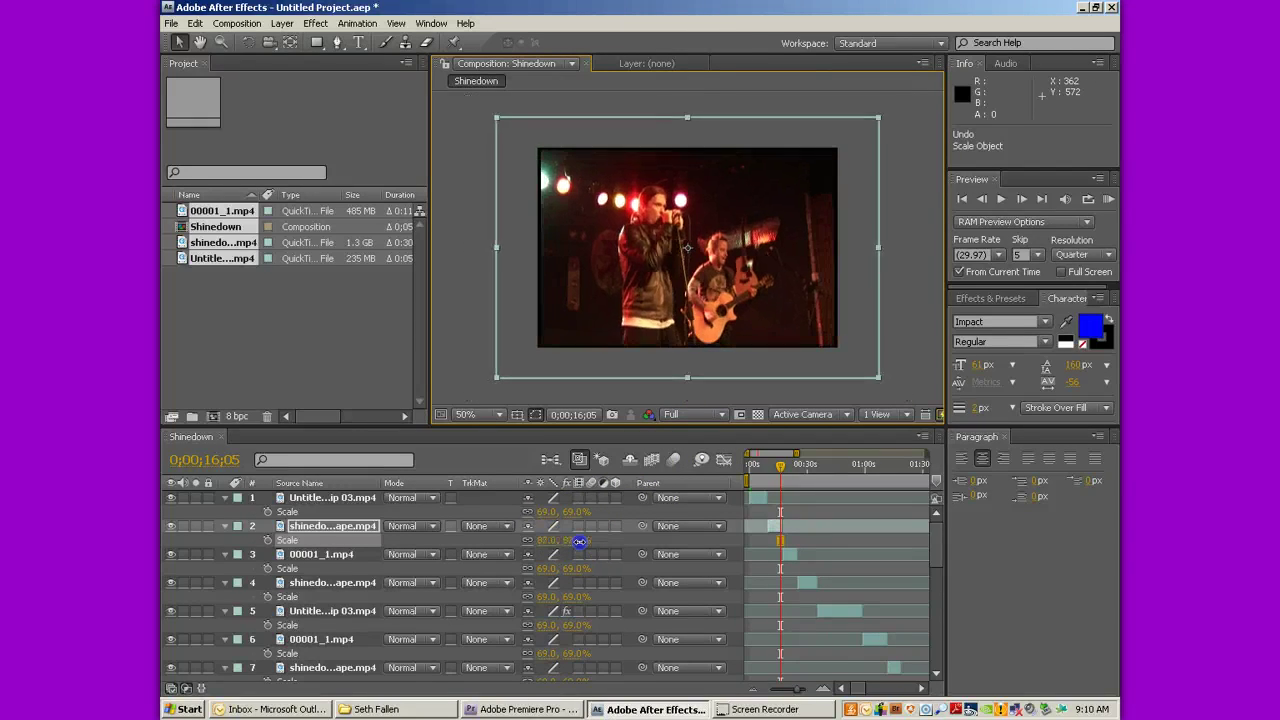
{"action": "left_click_drag", "start_coordinate": [579, 541], "coordinate": [788, 598]}
{"action": "left_click", "coordinate": [790, 466]}
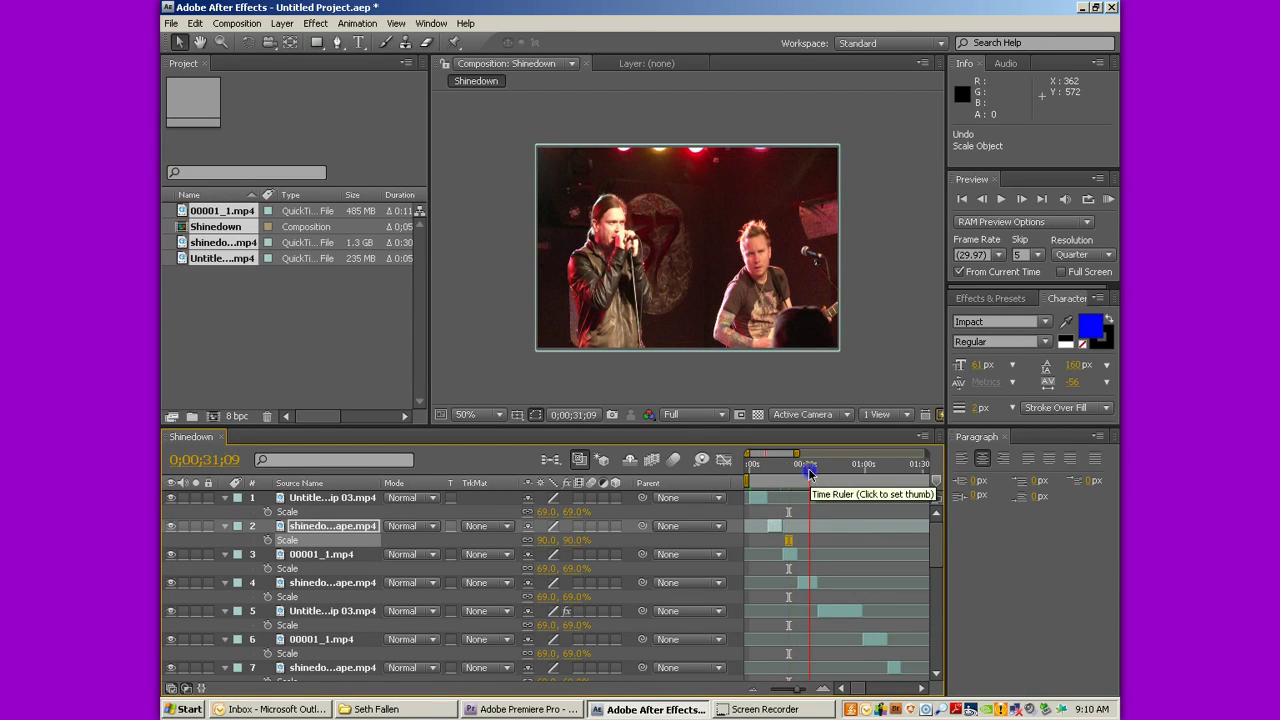
Scale the shinedown tape layers 4 and 7 to 90%.
{"action": "left_click", "coordinate": [352, 582]}
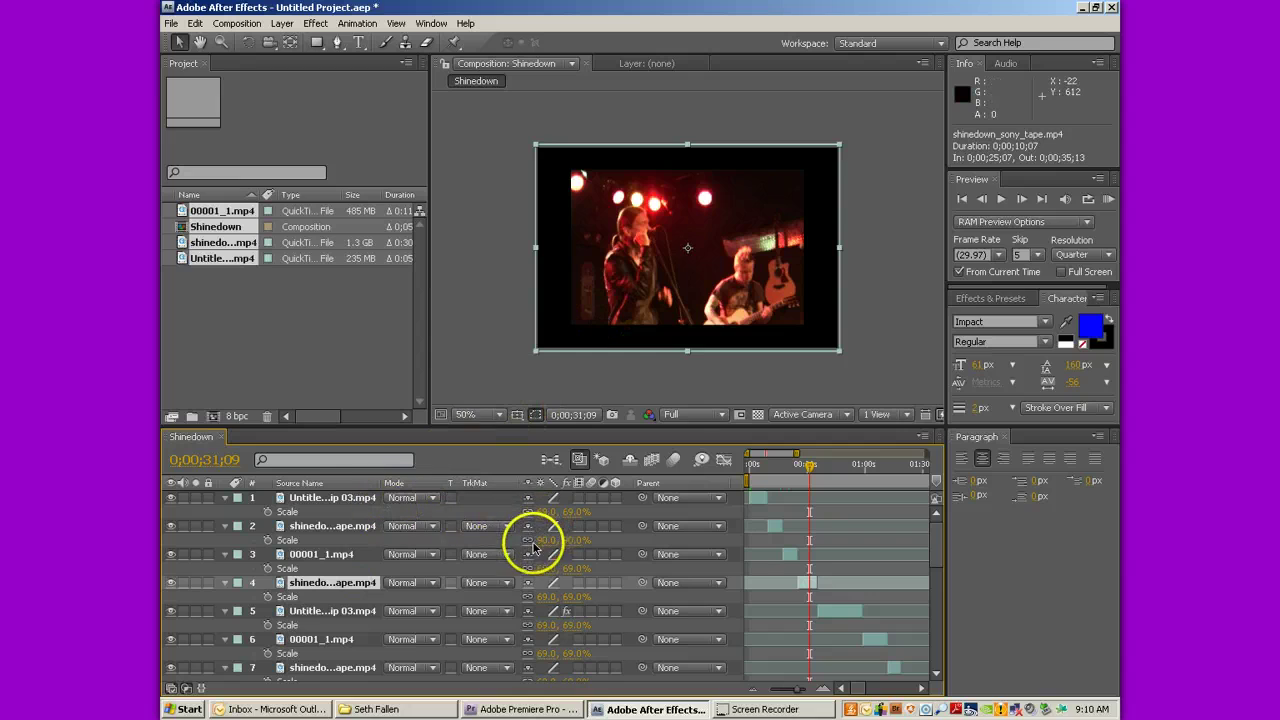
{"action": "left_click", "coordinate": [545, 596]}
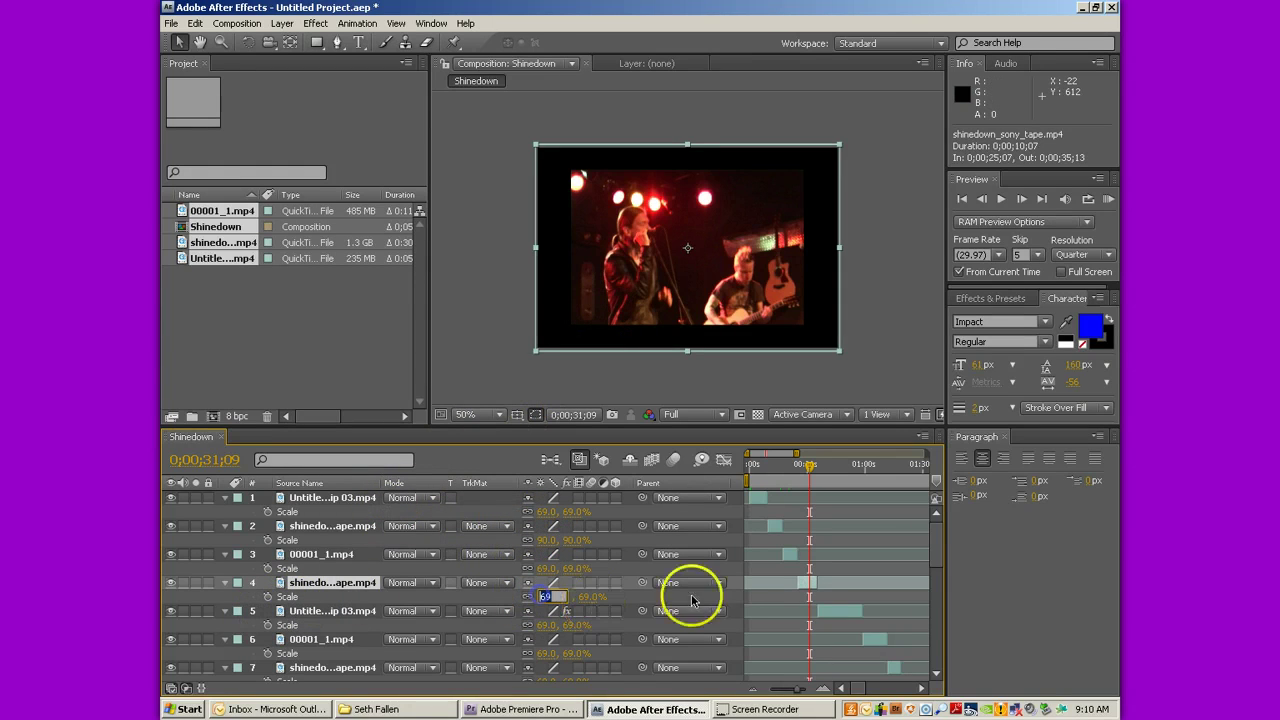
{"action": "type", "text": "90"}
{"action": "key", "text": "Return"}
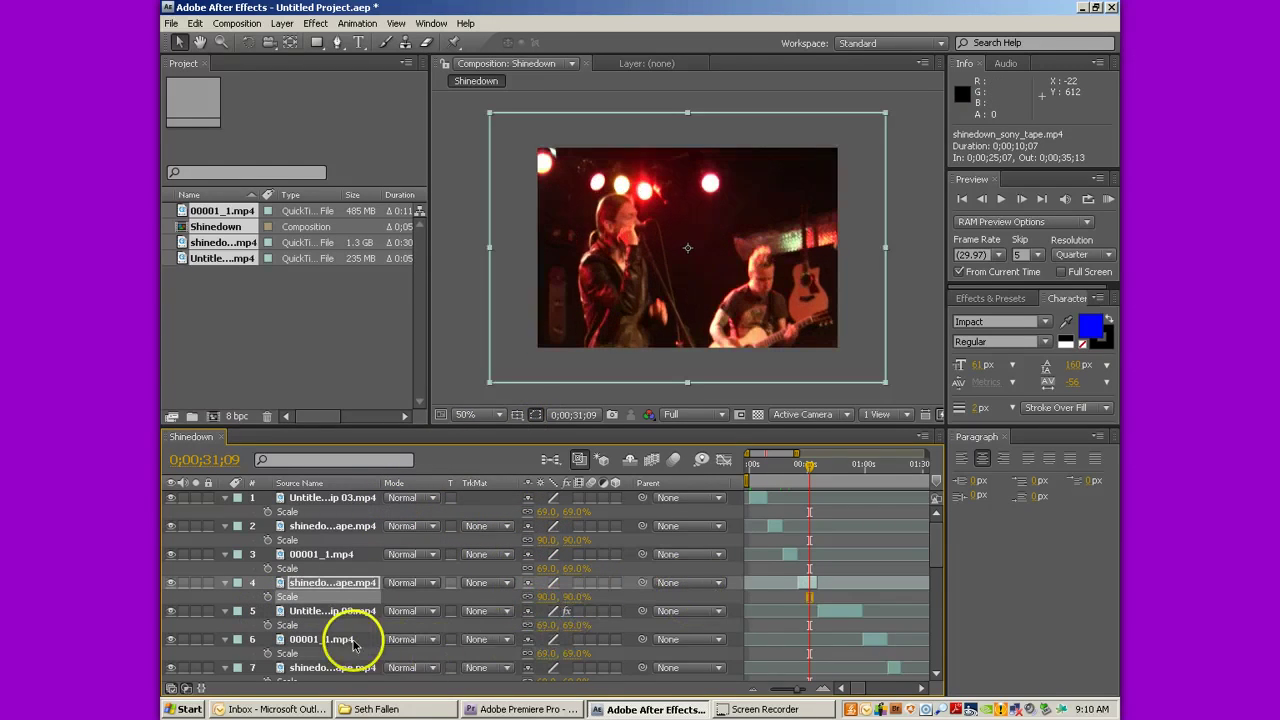
{"action": "scroll", "coordinate": [349, 645], "scroll_direction": "down", "scroll_amount": 1}
{"action": "left_click", "coordinate": [355, 625]}
{"action": "left_click", "coordinate": [548, 638]}
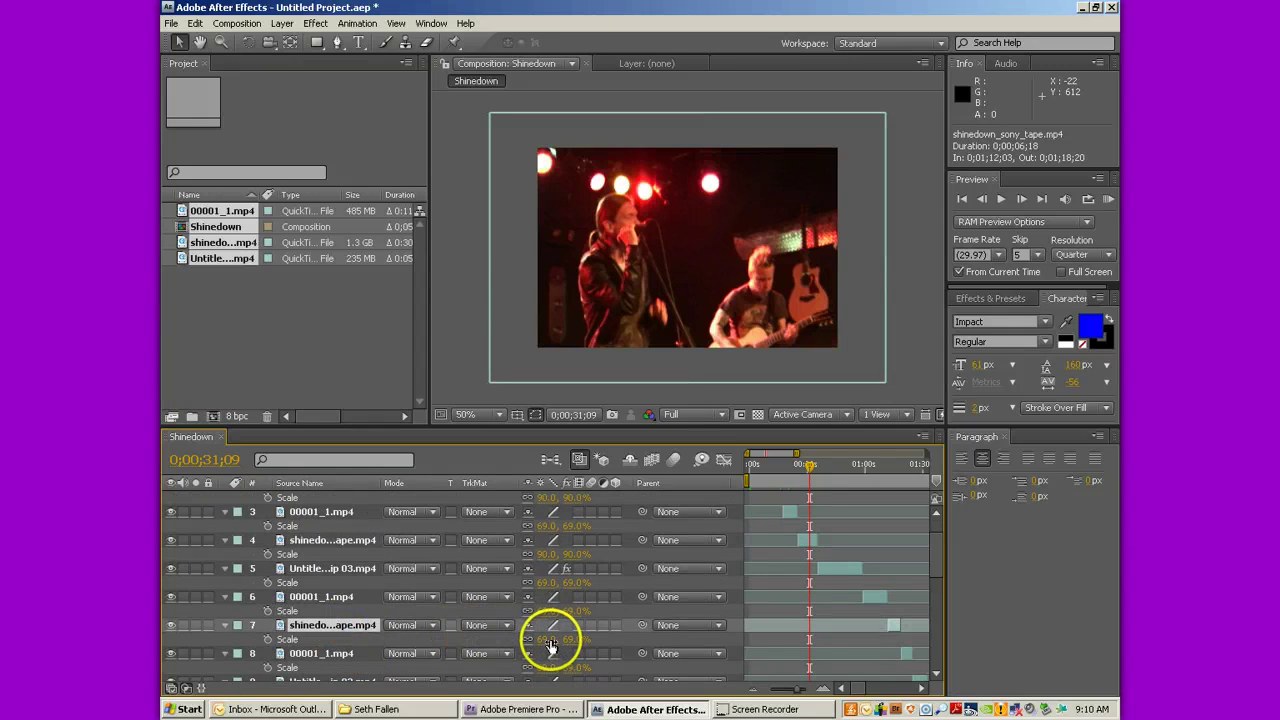
{"action": "type", "text": "90"}
{"action": "key", "text": "Return"}
Scale tape layers 10, 13 and 15 to 90%.
{"action": "scroll", "coordinate": [566, 586], "scroll_direction": "down", "scroll_amount": 3}
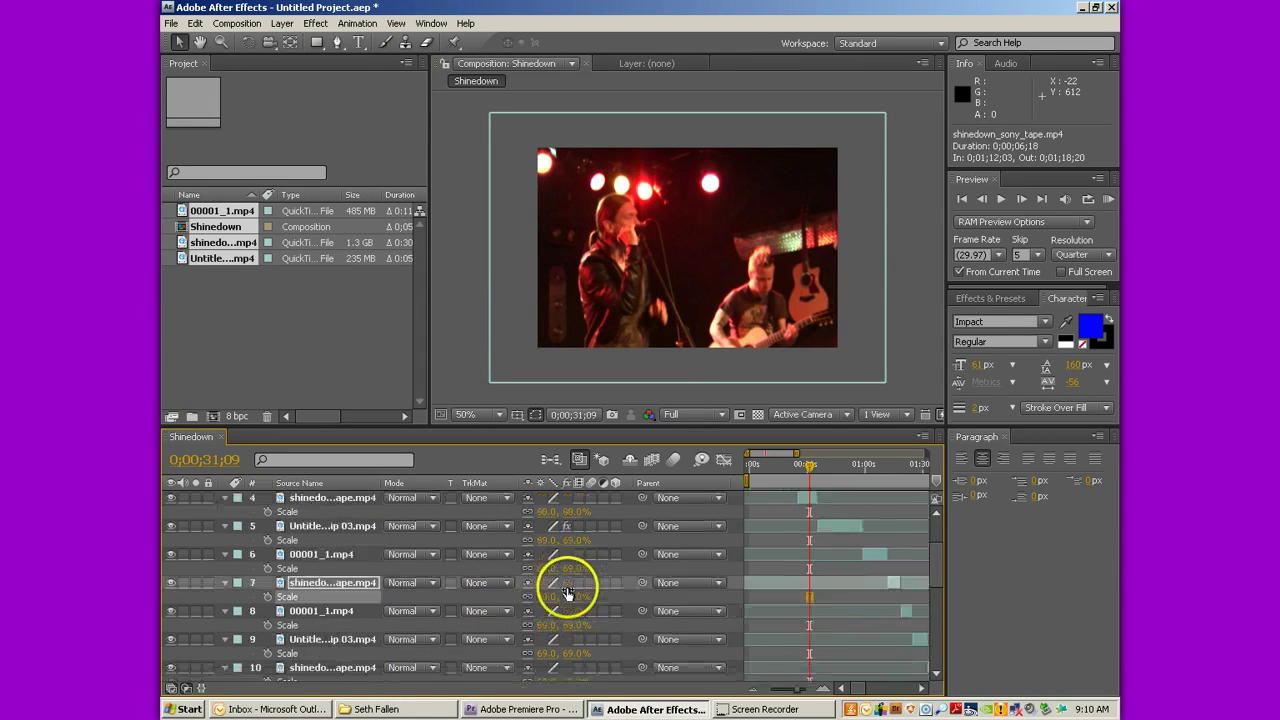
{"action": "left_click", "coordinate": [340, 583]}
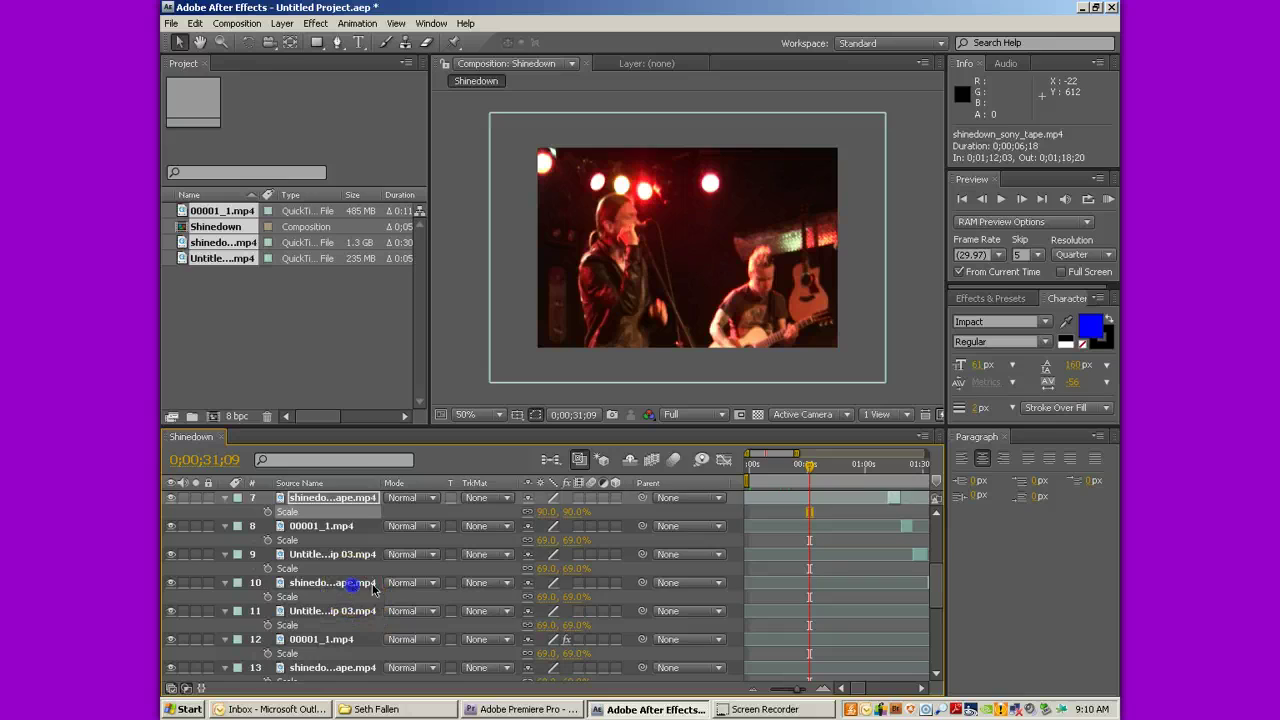
{"action": "left_click", "coordinate": [548, 596]}
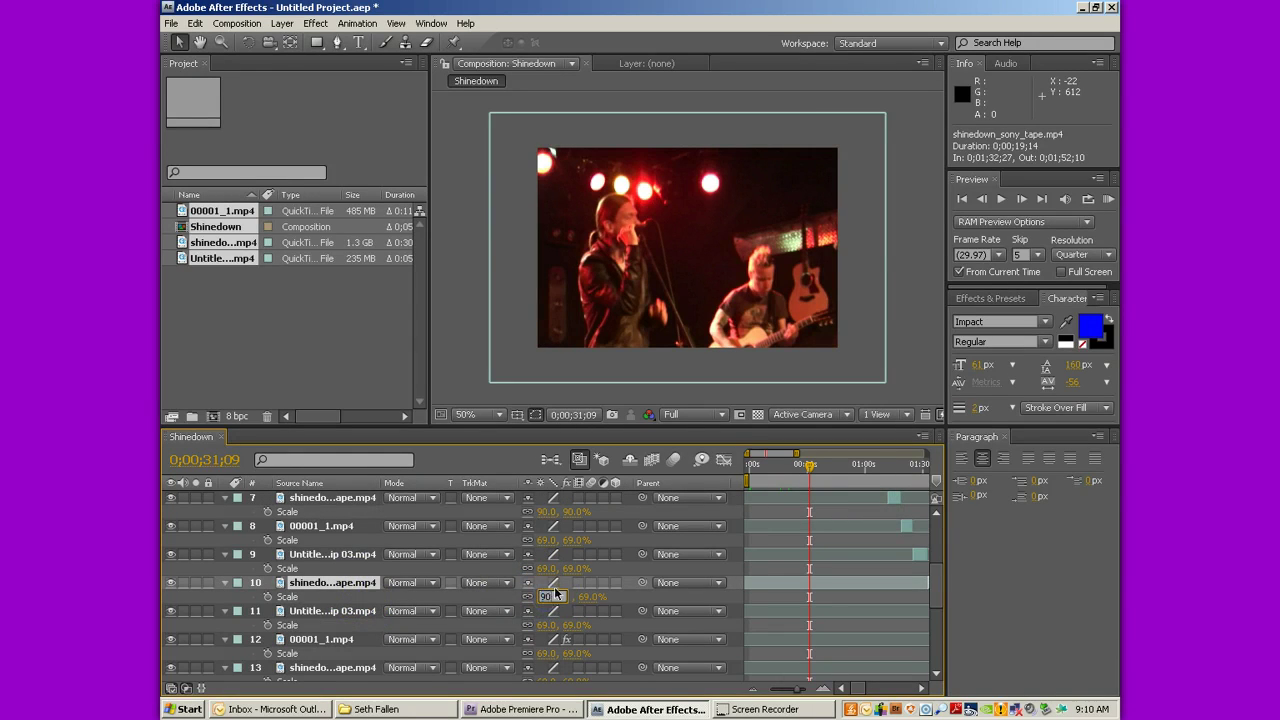
{"action": "type", "text": "90"}
{"action": "key", "text": "Return"}
{"action": "scroll", "coordinate": [340, 622], "scroll_direction": "down", "scroll_amount": 1}
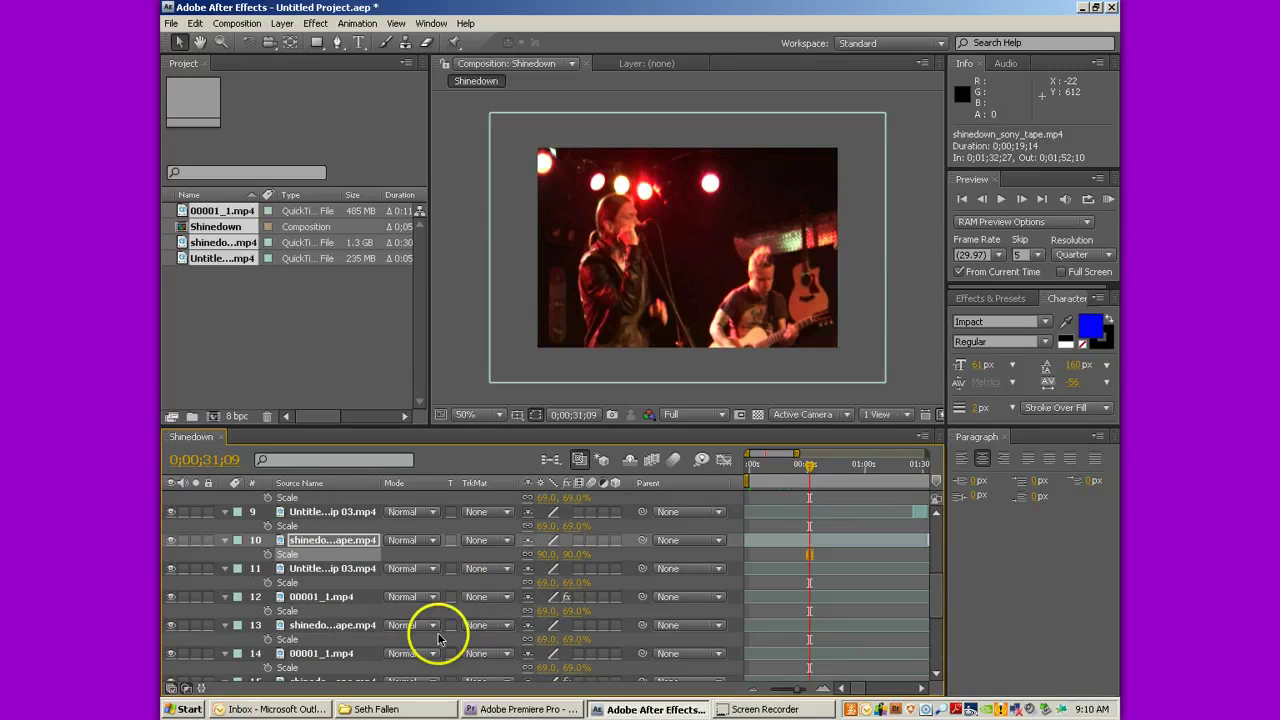
{"action": "left_click", "coordinate": [548, 640]}
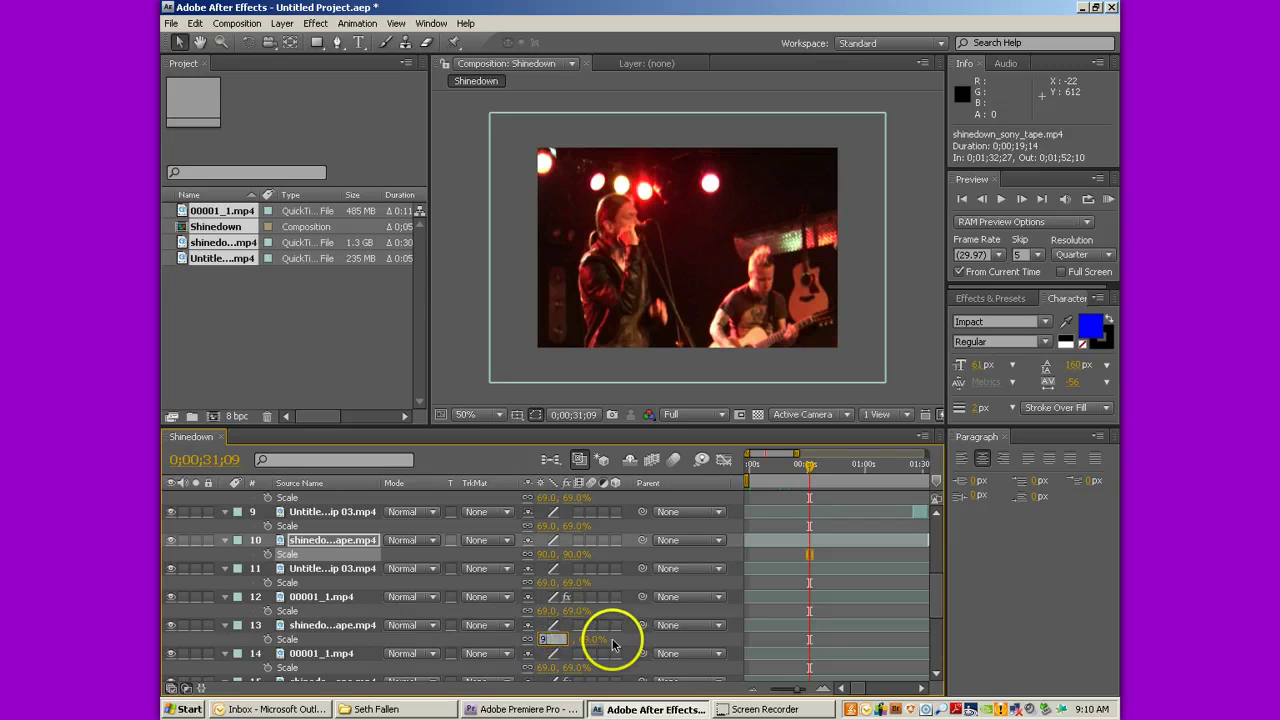
{"action": "key", "text": "Return"}
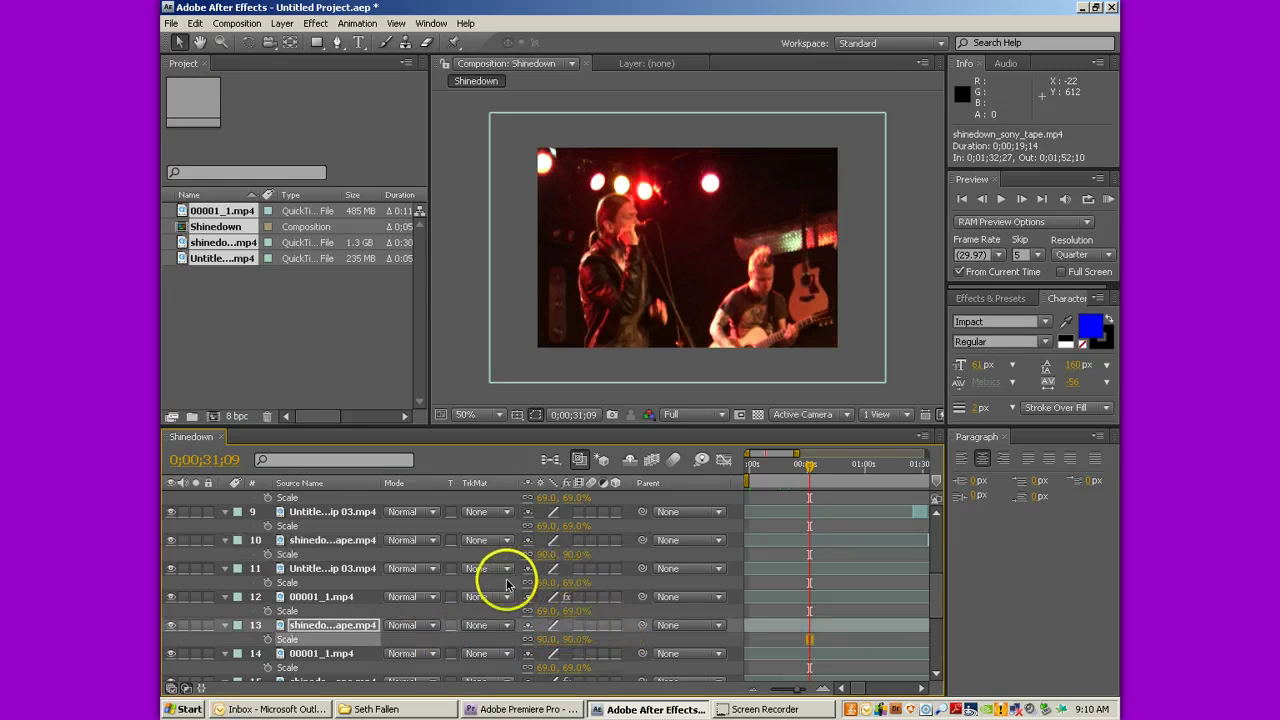
{"action": "scroll", "coordinate": [450, 595], "scroll_direction": "down", "scroll_amount": 2}
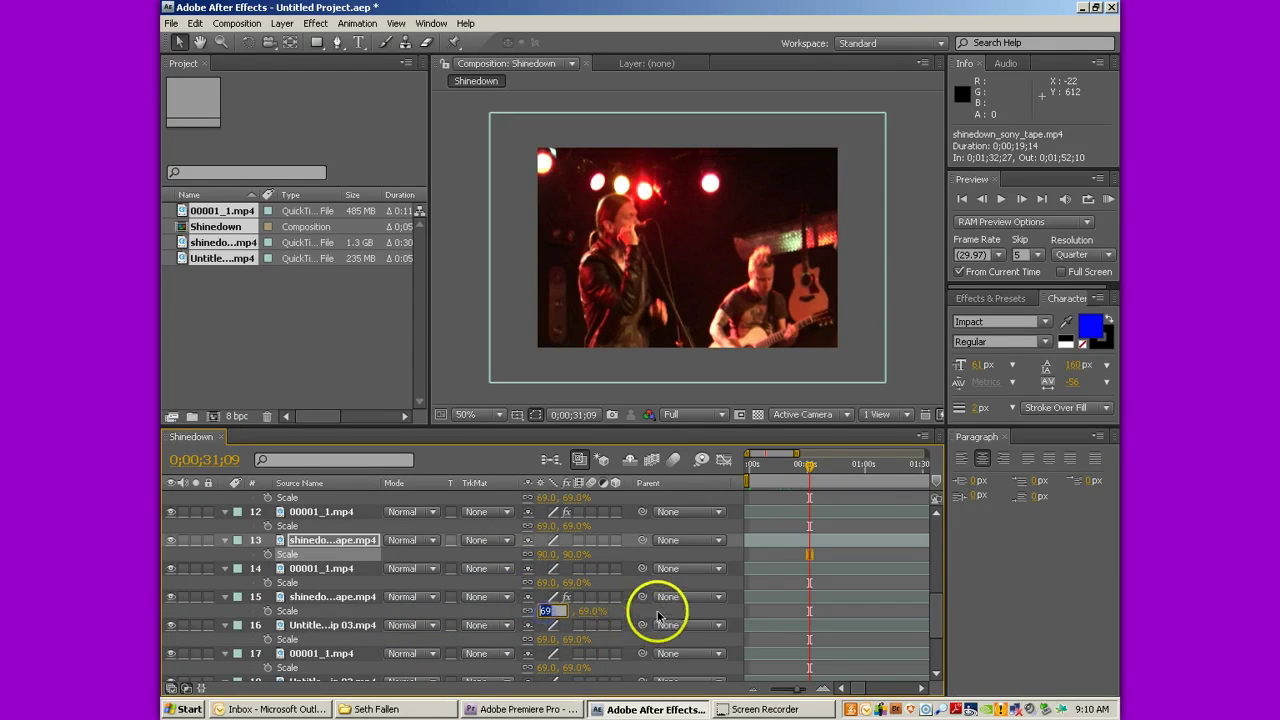
{"action": "key", "text": "Return"}
Enter 90 as the scale for tape layer 19.
{"action": "scroll", "coordinate": [600, 580], "scroll_direction": "down", "scroll_amount": 3}
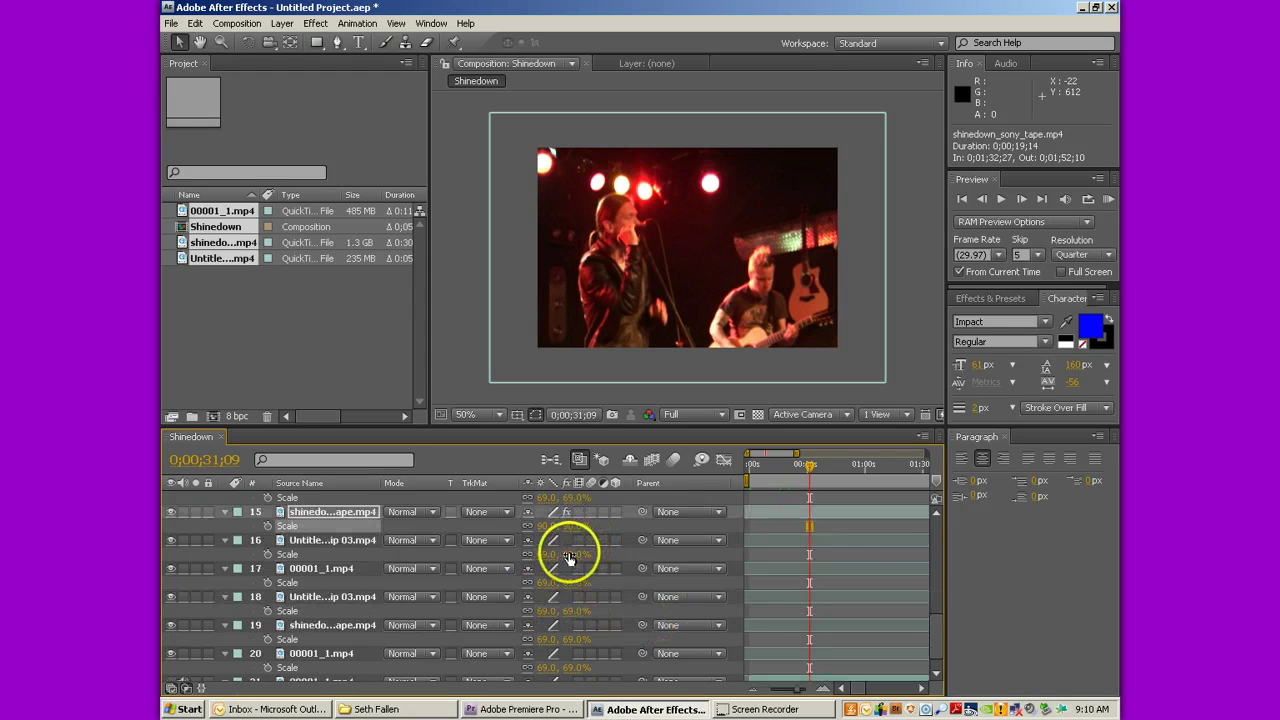
{"action": "left_click", "coordinate": [330, 625]}
{"action": "scroll", "coordinate": [360, 600], "scroll_direction": "down", "scroll_amount": 1}
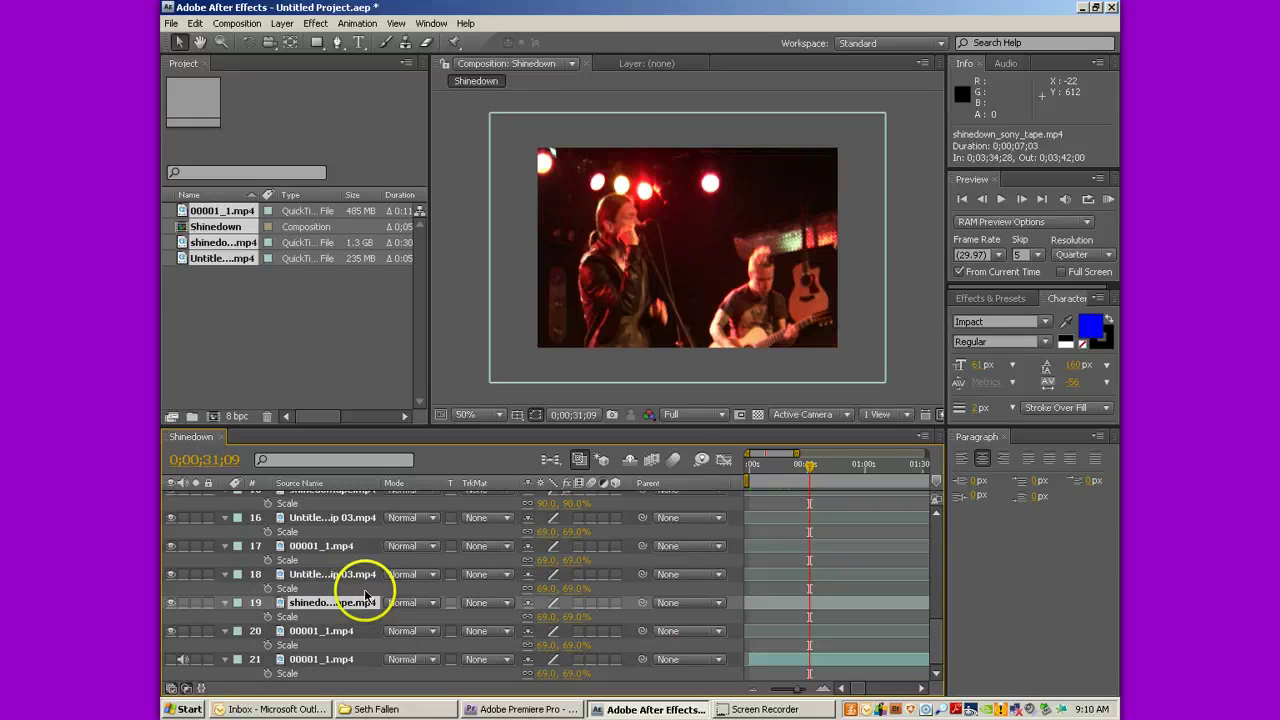
{"action": "left_click", "coordinate": [549, 619]}
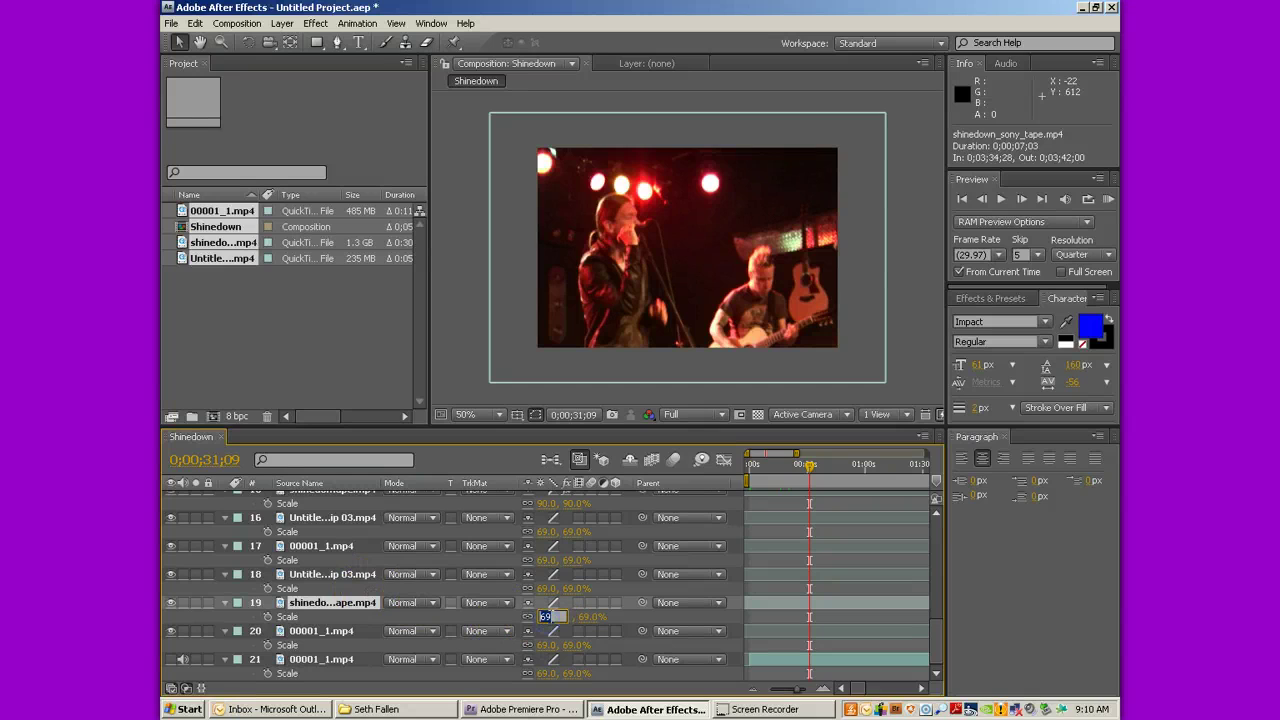
{"action": "type", "text": "90"}
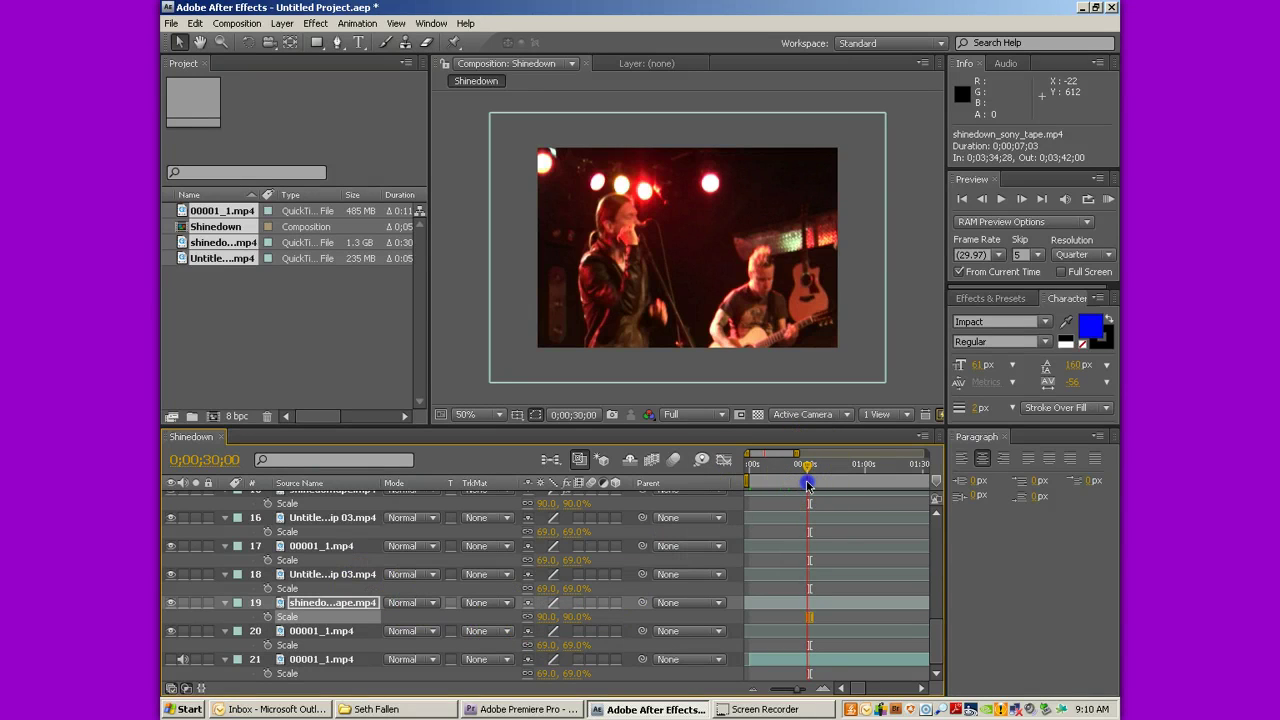
{"action": "left_click", "coordinate": [808, 486]}
{"action": "left_click_drag", "start_coordinate": [808, 486], "coordinate": [750, 478]}
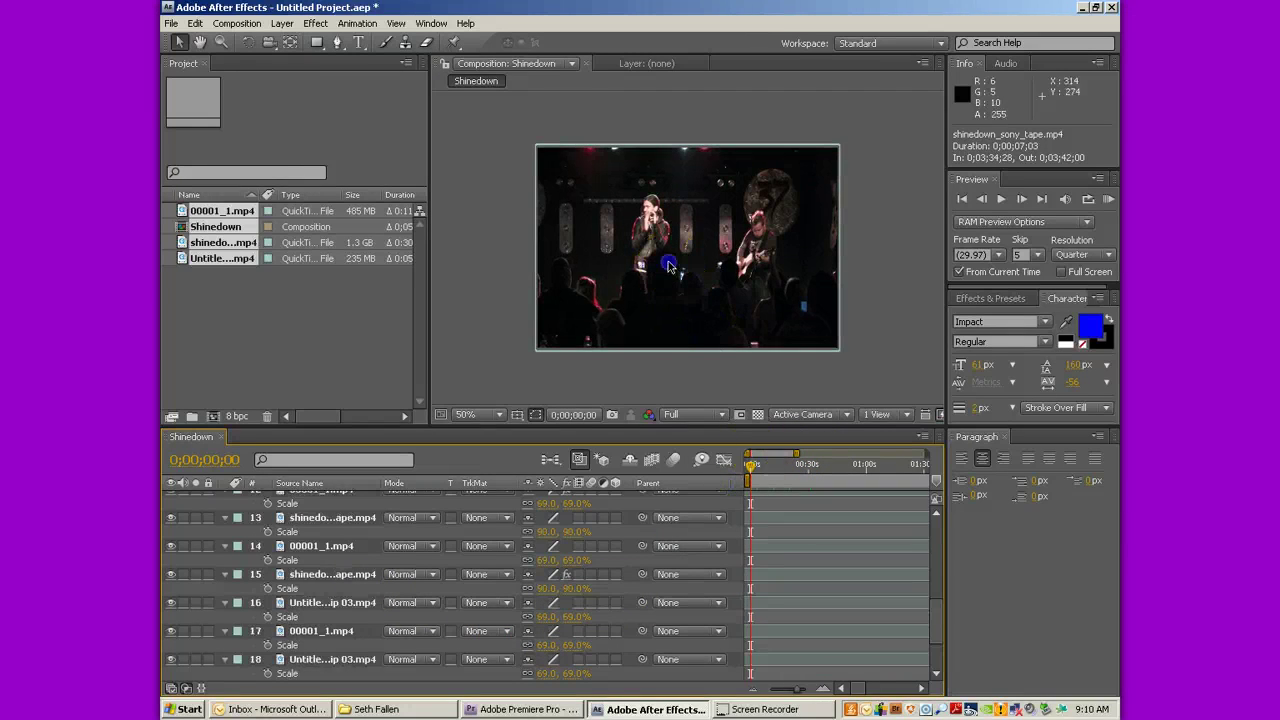
{"action": "scroll", "coordinate": [753, 476], "scroll_direction": "up", "scroll_amount": 1}
{"action": "left_click", "coordinate": [753, 476]}
{"action": "key", "text": "space"}
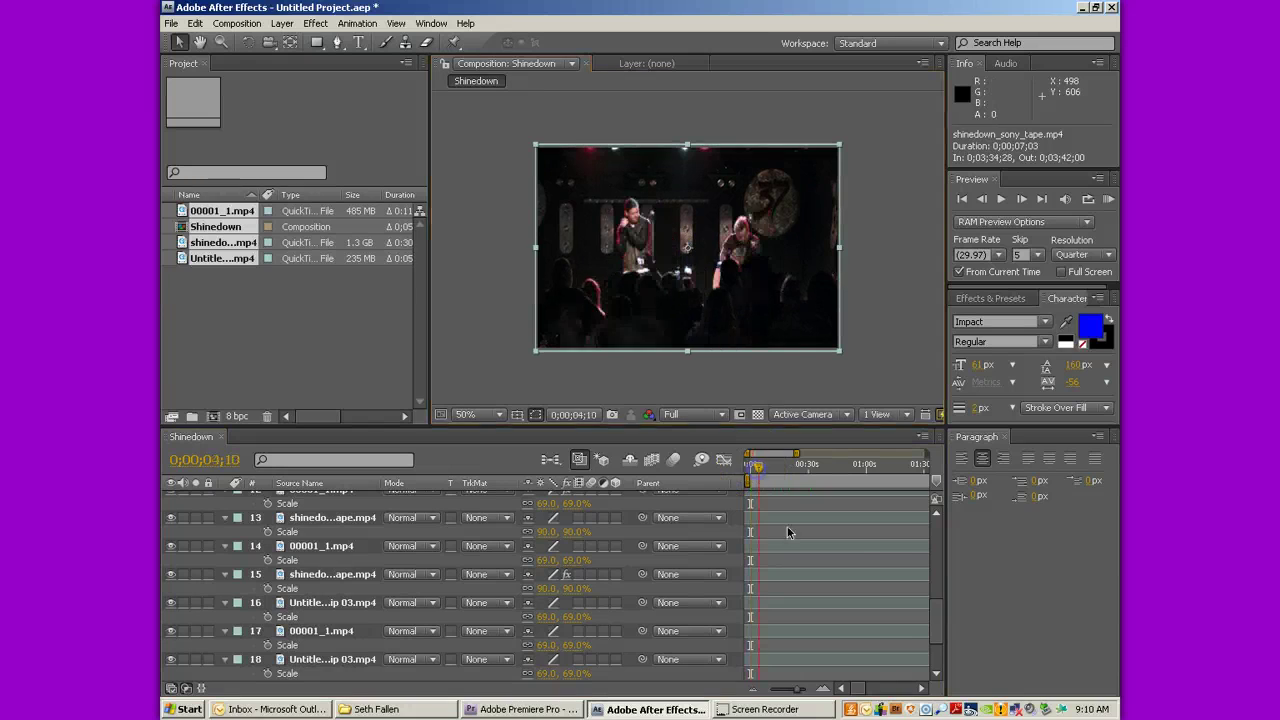
{"action": "scroll", "coordinate": [884, 568], "scroll_direction": "up", "scroll_amount": 5}
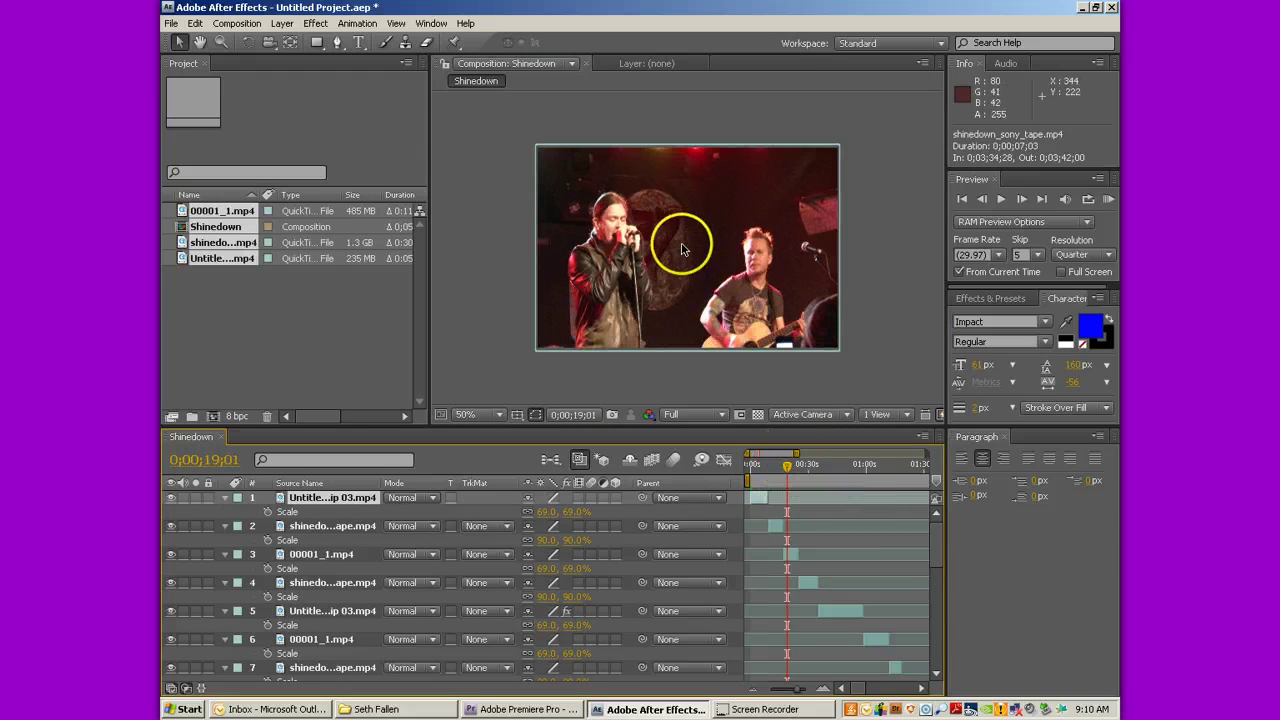
{"action": "left_click", "coordinate": [773, 472]}
{"action": "left_click_drag", "start_coordinate": [773, 472], "coordinate": [790, 466]}
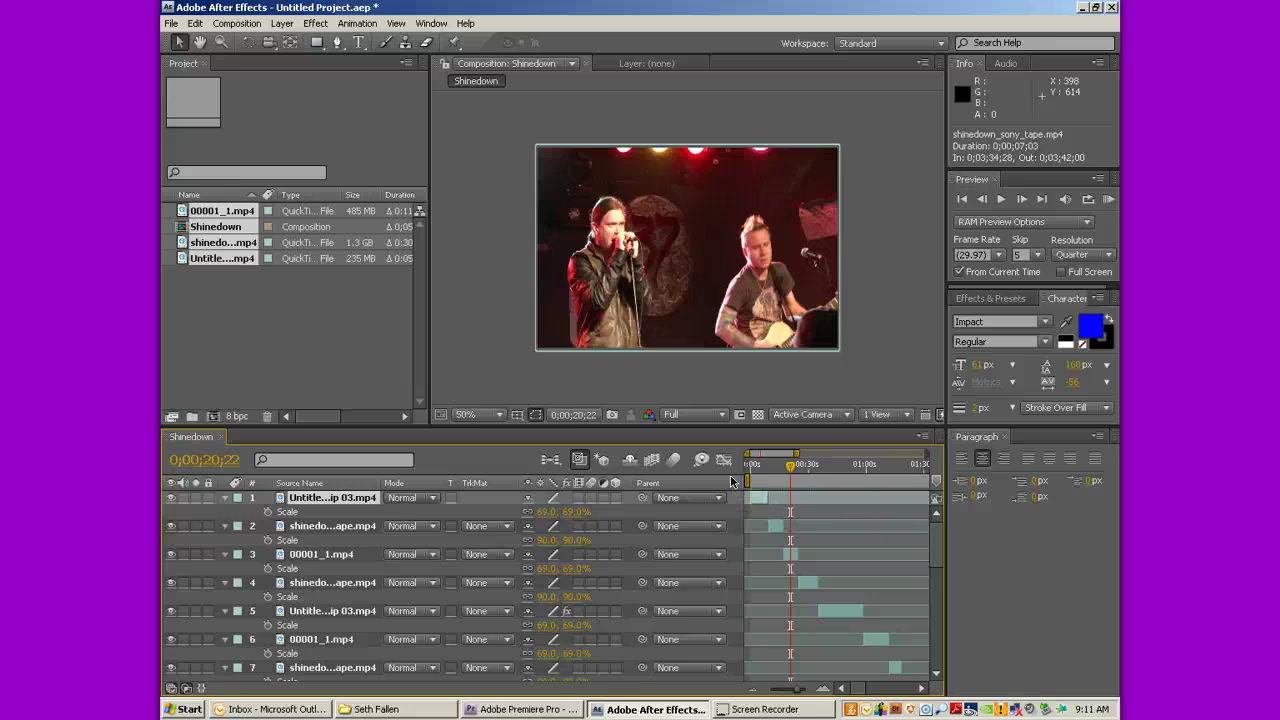
{"action": "left_click", "coordinate": [1113, 200]}
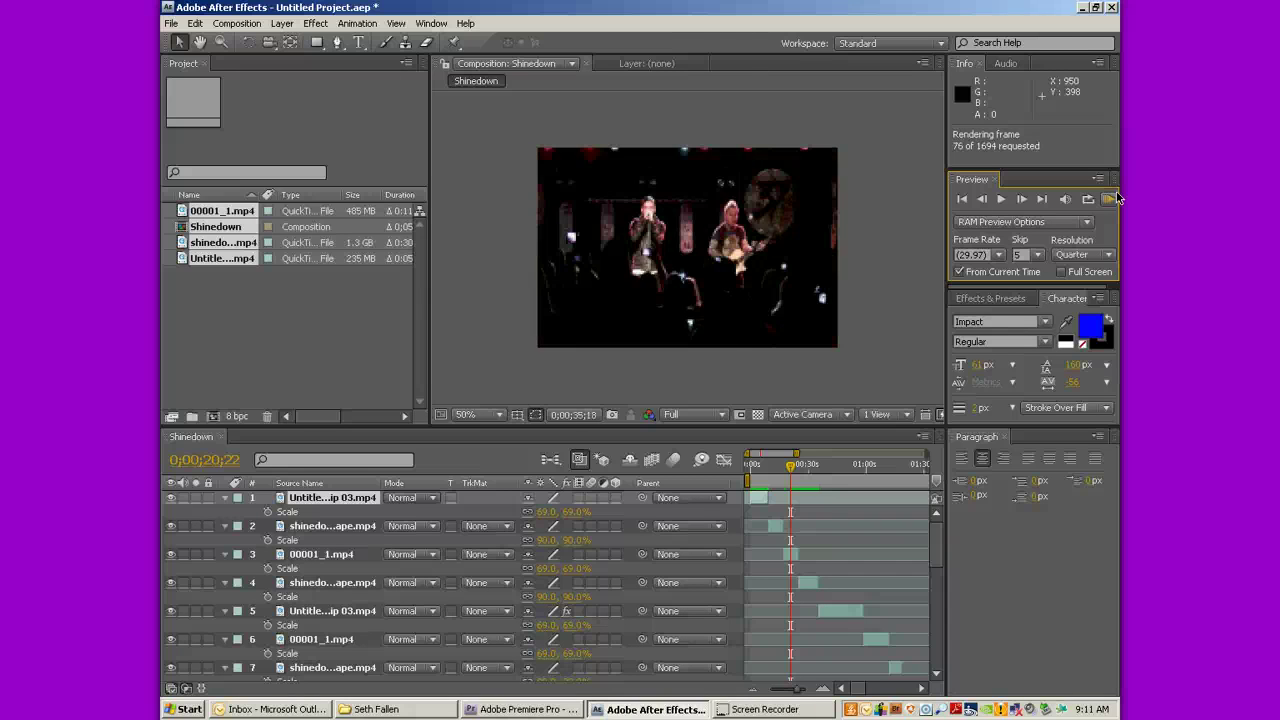
{"action": "left_click", "coordinate": [1115, 195]}
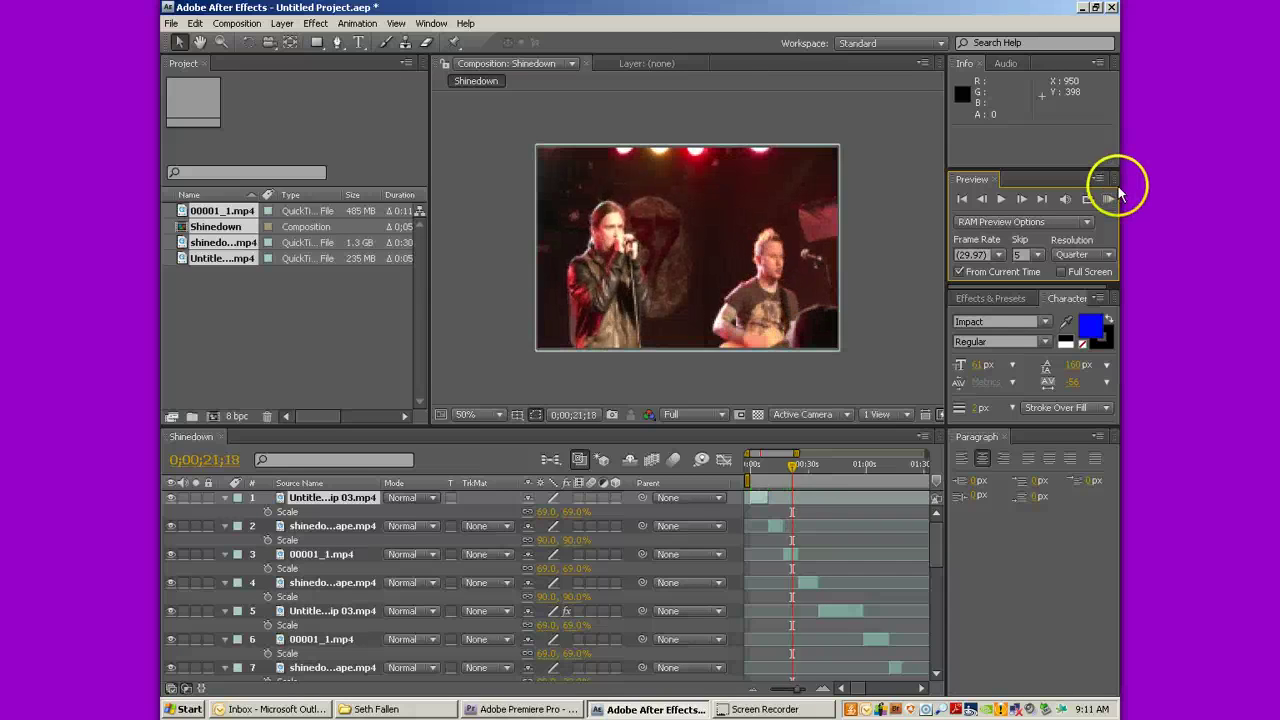
Select all layers and collapse their Scale properties.
{"action": "left_click", "coordinate": [762, 470]}
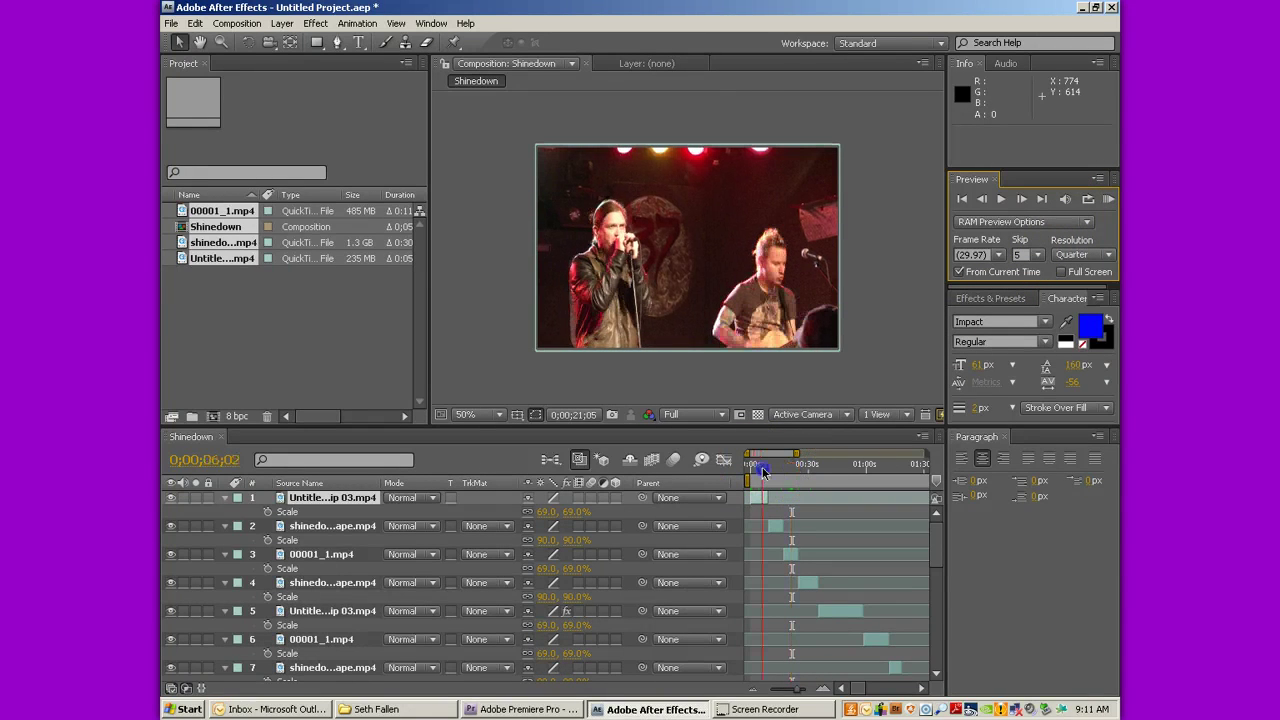
{"action": "left_click_drag", "start_coordinate": [762, 470], "coordinate": [762, 468]}
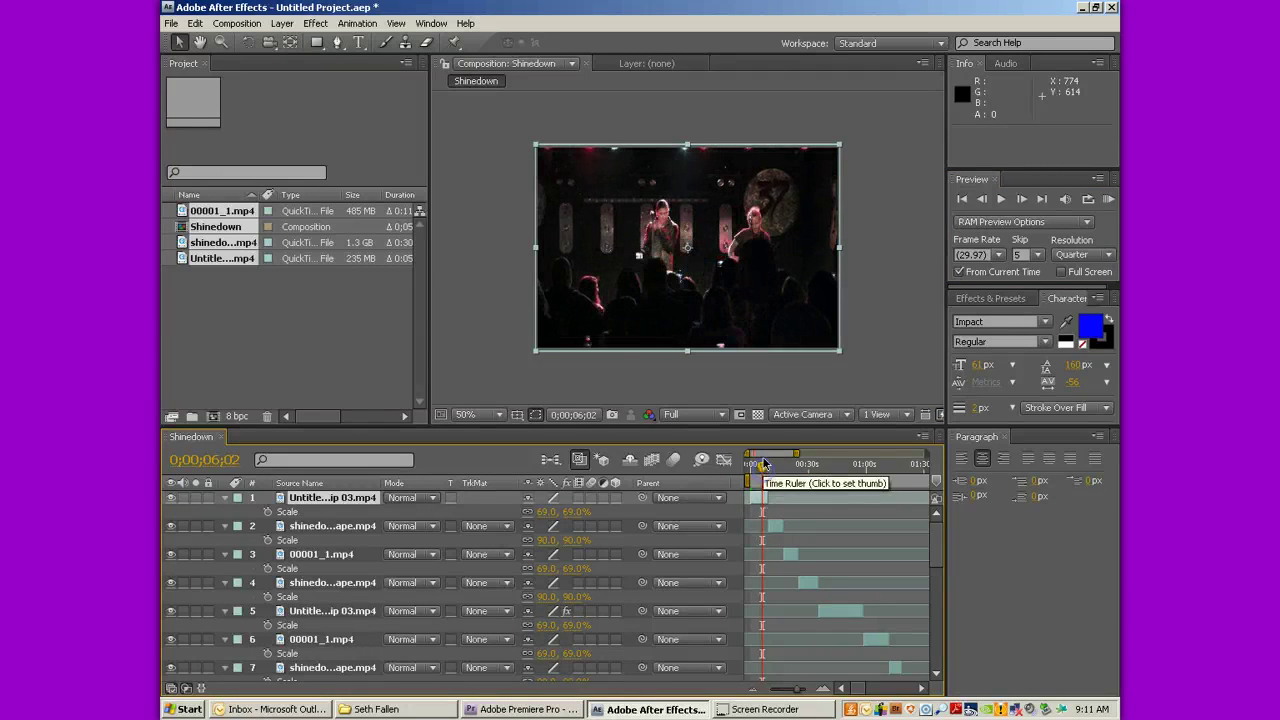
{"action": "left_click", "coordinate": [225, 497]}
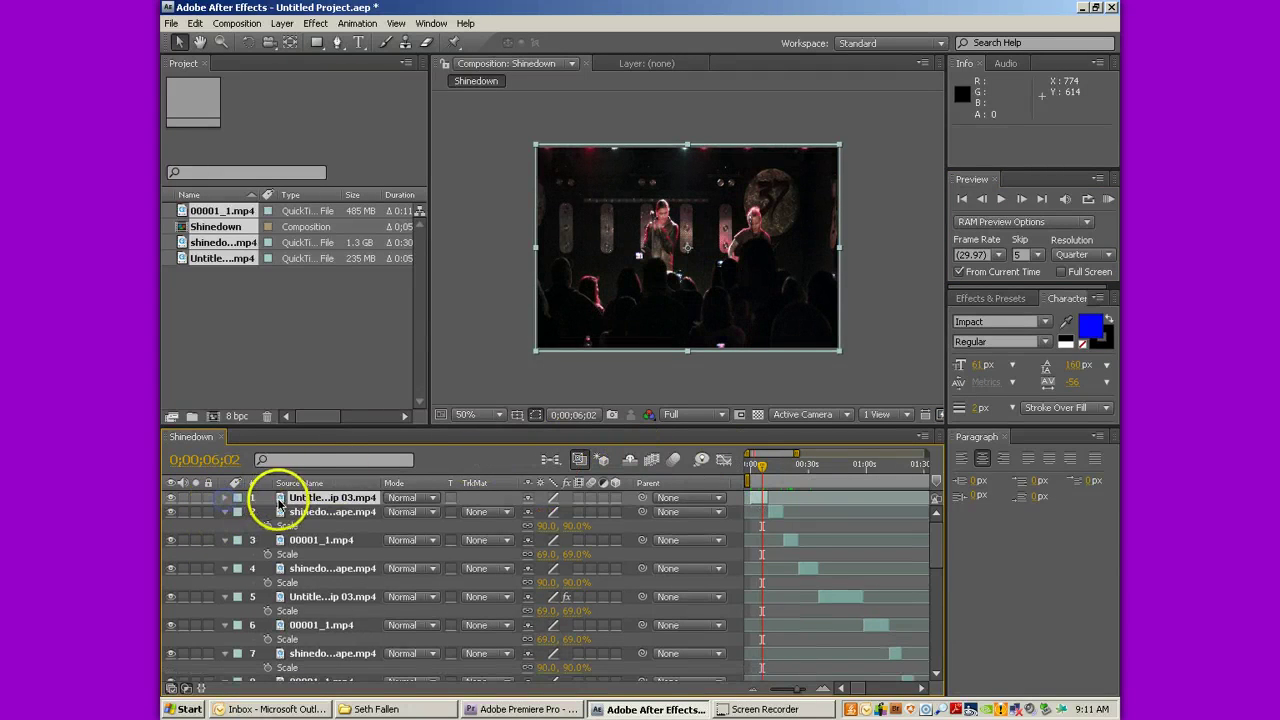
{"action": "key", "text": "ctrl+a"}
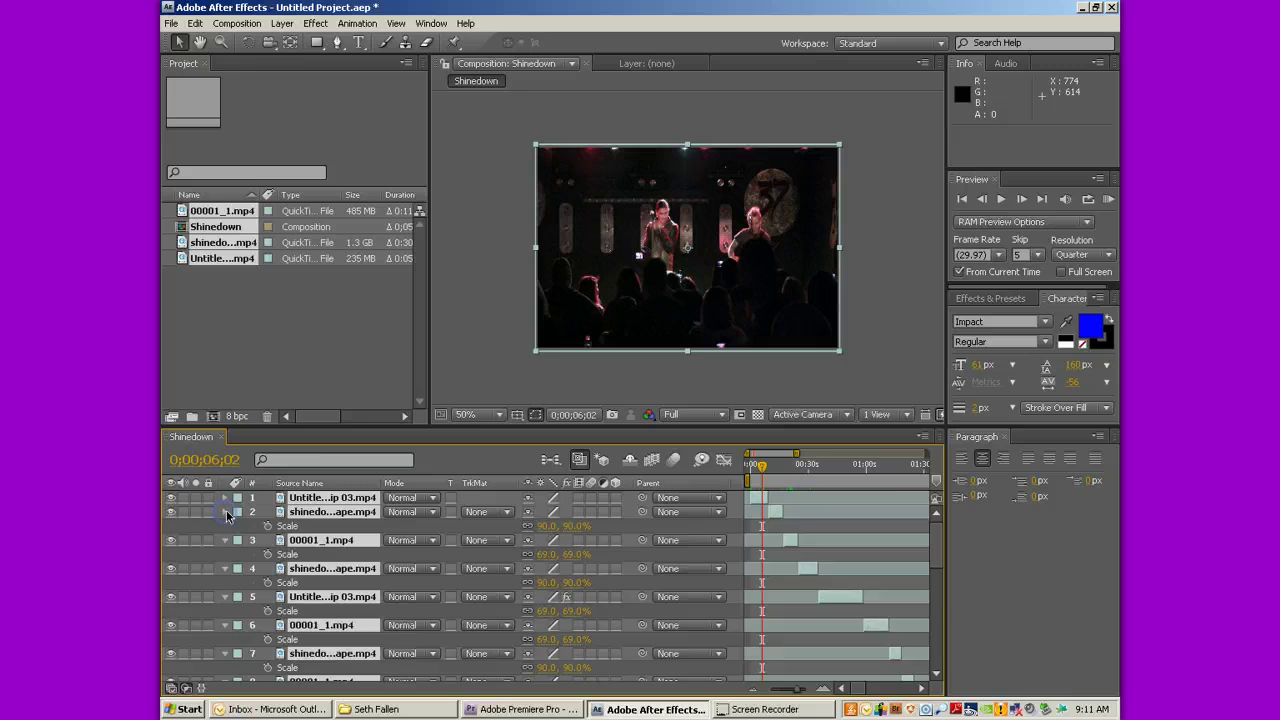
{"action": "left_click", "coordinate": [225, 511]}
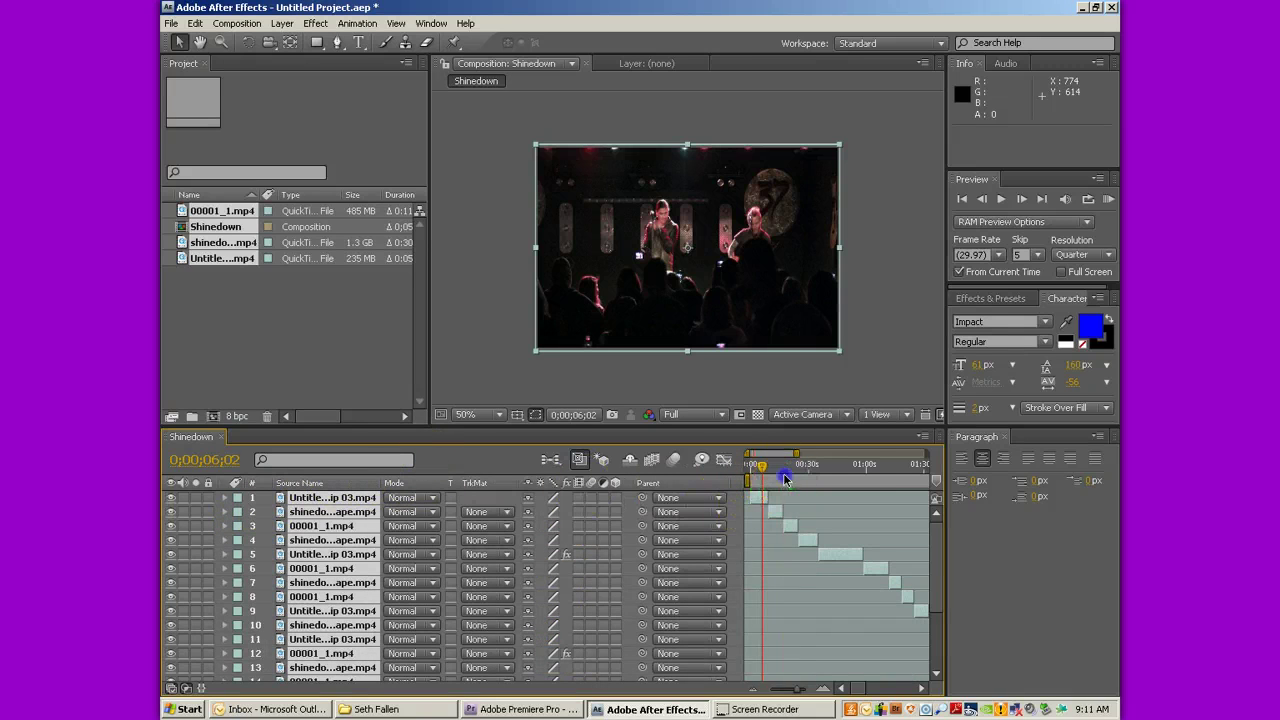
Scrub the timeline to 0;00;13;12 and select only layer 2's clip.
{"action": "left_click", "coordinate": [785, 480]}
{"action": "left_click", "coordinate": [761, 474]}
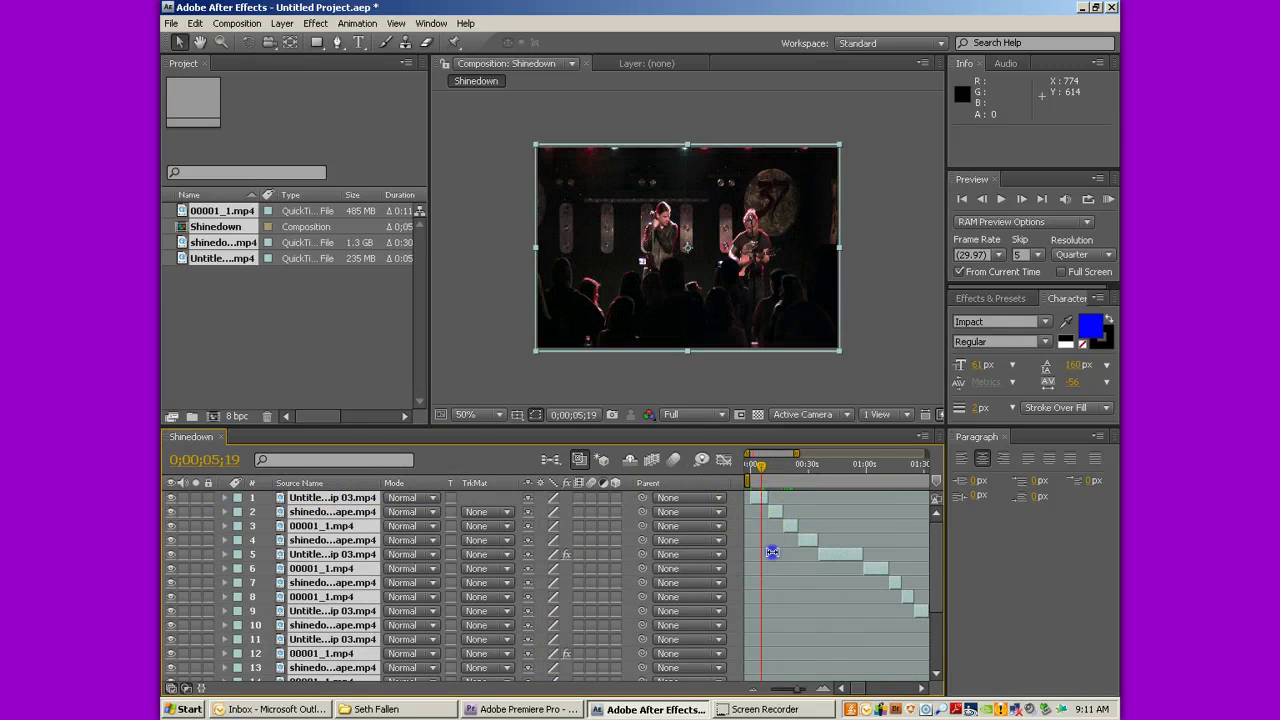
{"action": "left_click", "coordinate": [760, 466]}
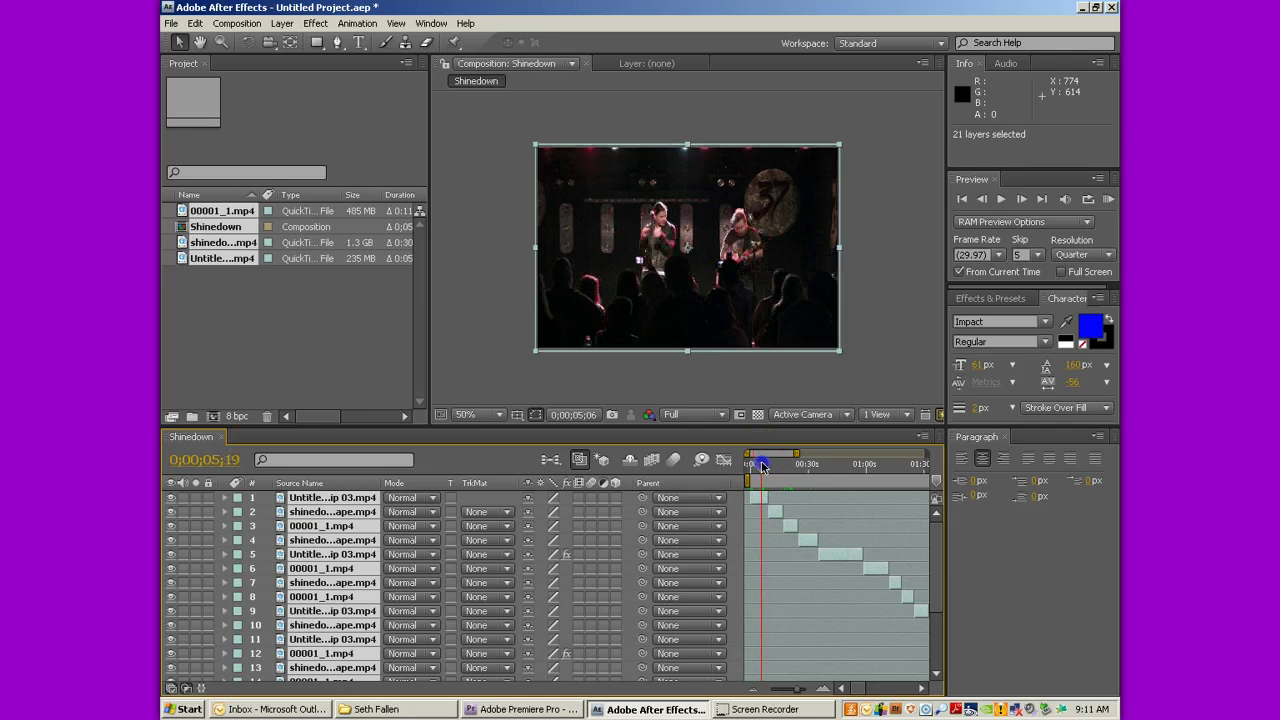
{"action": "left_click", "coordinate": [775, 465]}
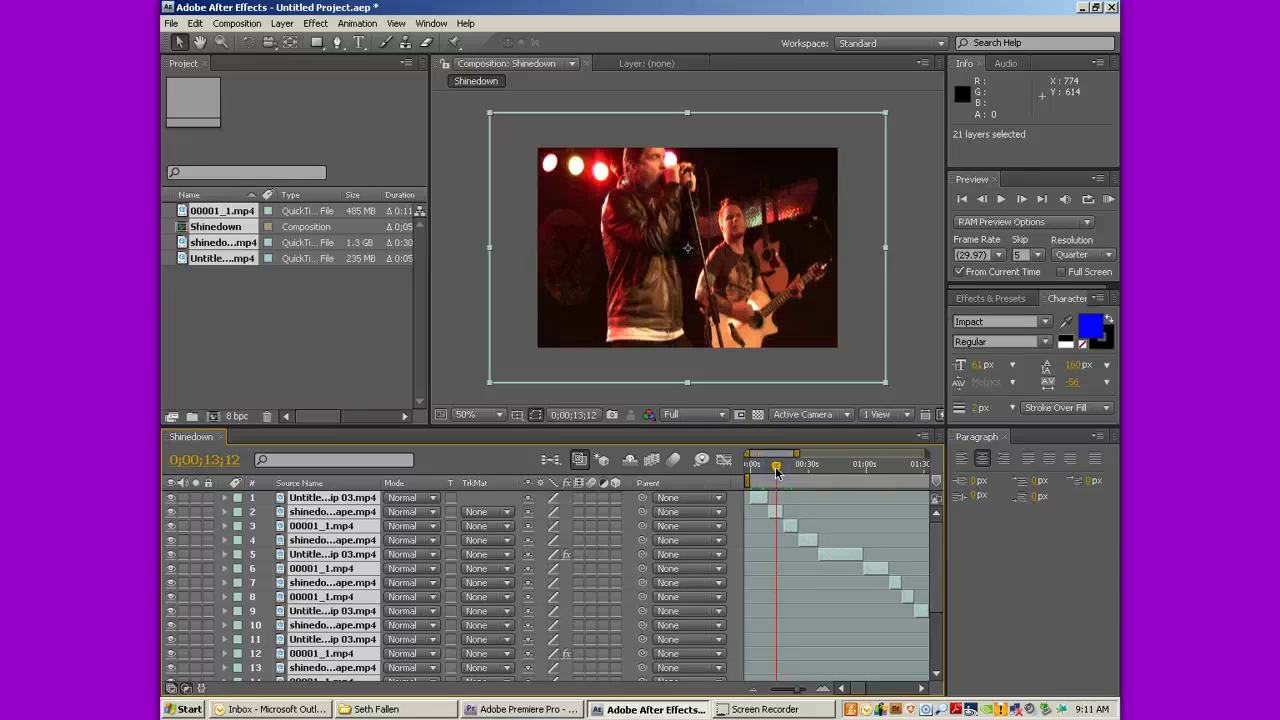
{"action": "left_click", "coordinate": [701, 287]}
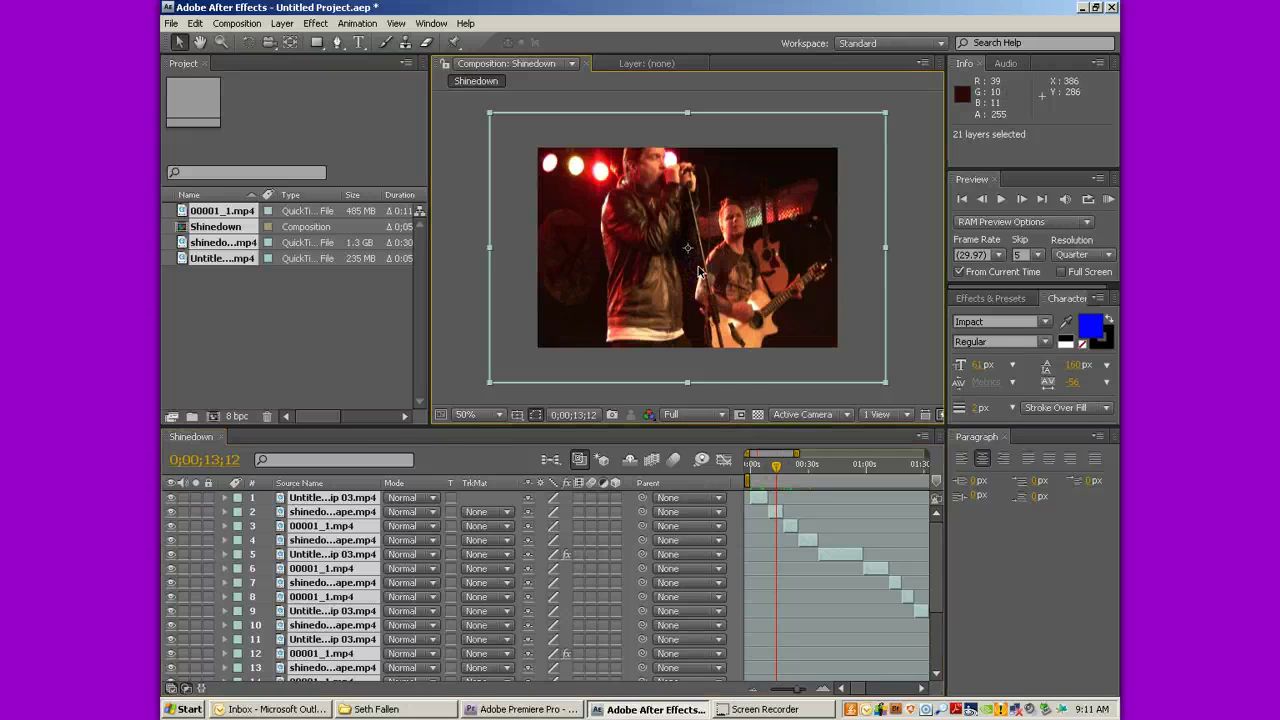
{"action": "left_click", "coordinate": [423, 500]}
{"action": "left_click", "coordinate": [341, 512]}
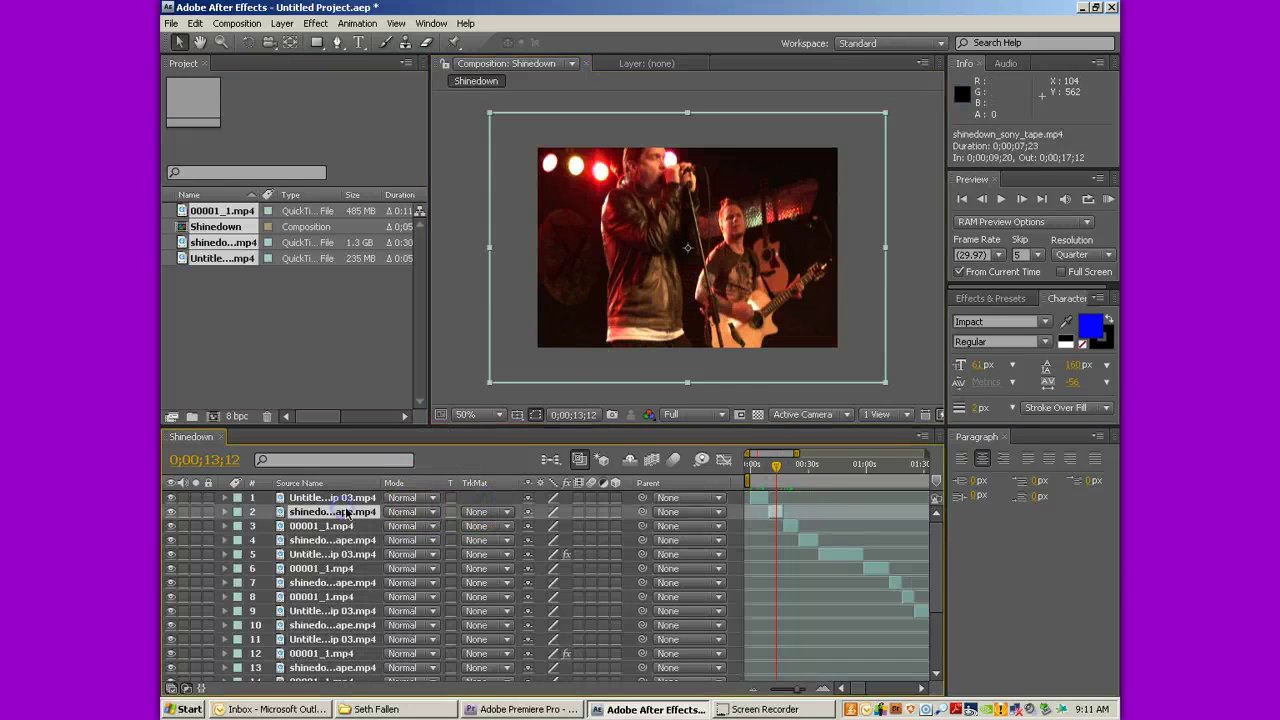
Search Effects & Presets for 'color corr', narrowing it back to 'color'.
{"action": "left_click", "coordinate": [990, 299]}
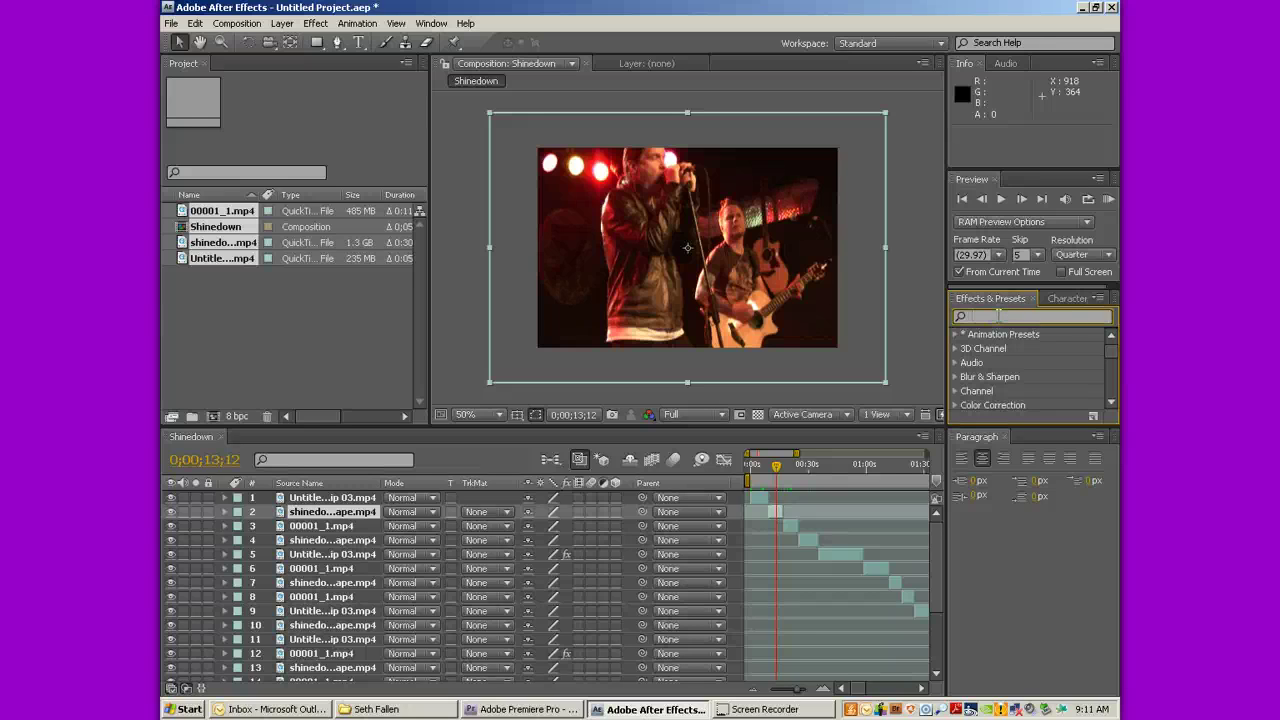
{"action": "type", "text": "color corre"}
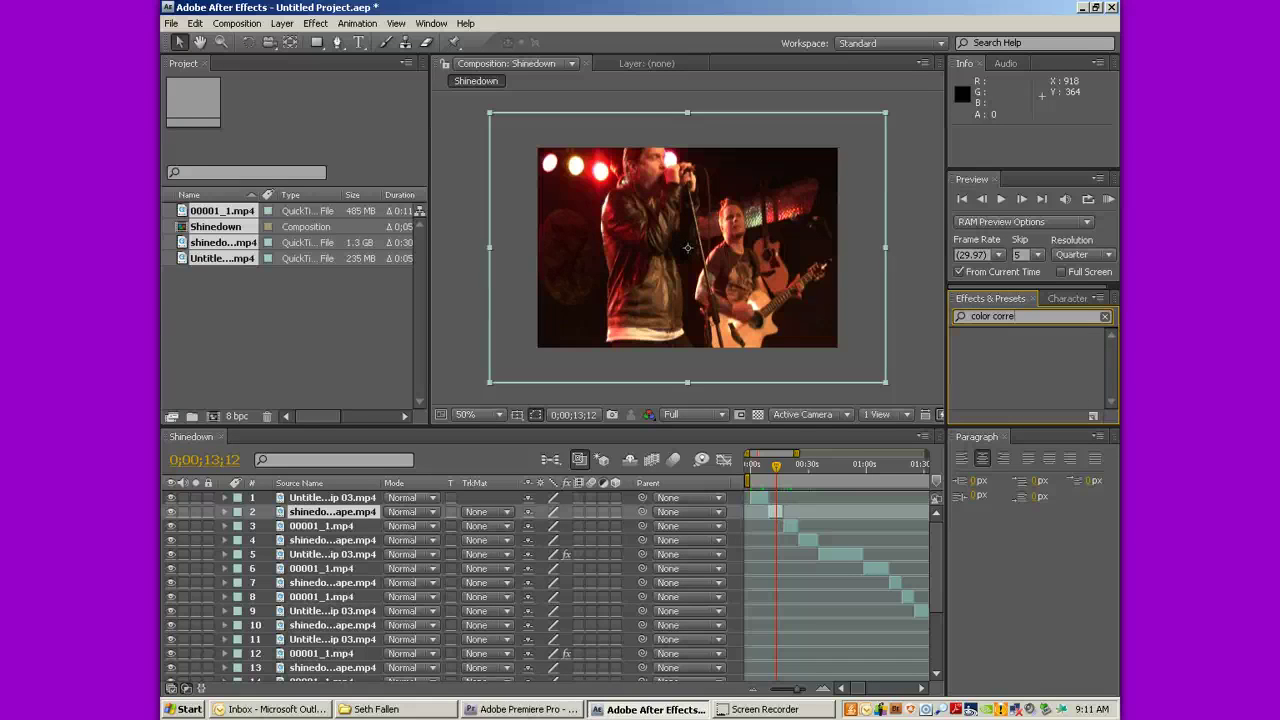
{"action": "key", "text": "BackSpace"}
{"action": "key", "text": "BackSpace"}
{"action": "key", "text": "BackSpace"}
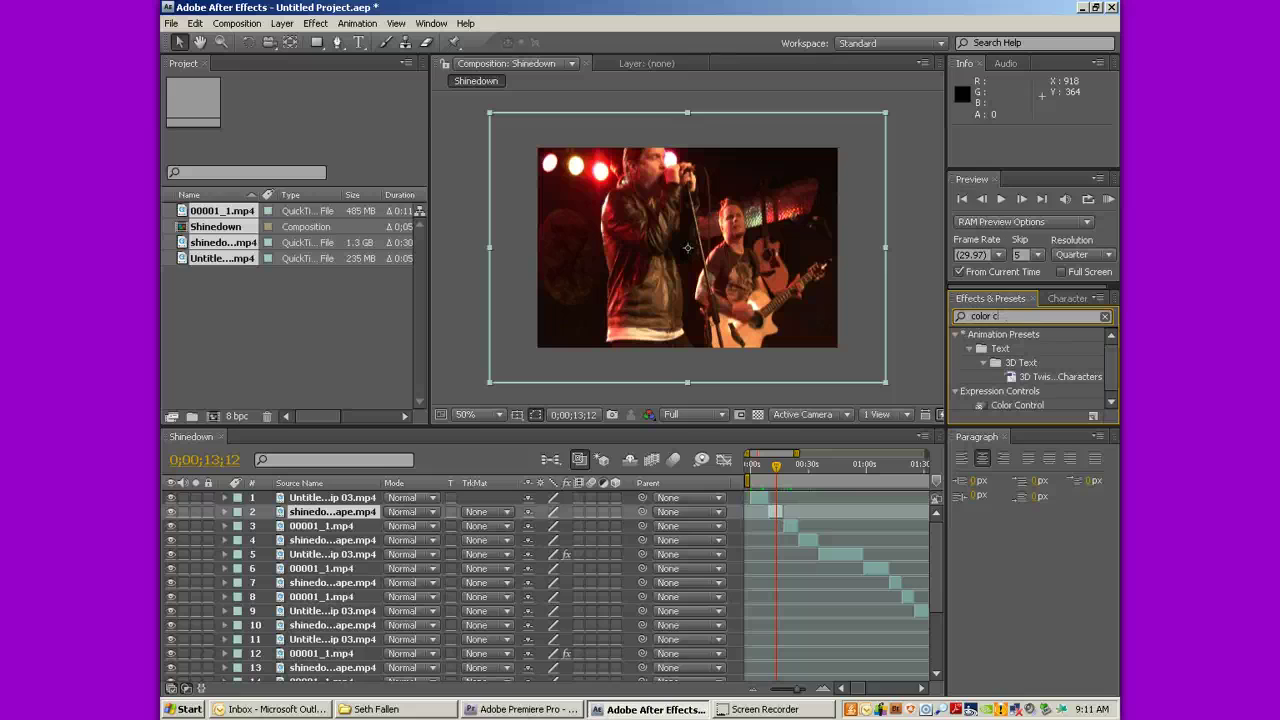
{"action": "key", "text": "BackSpace"}
{"action": "key", "text": "BackSpace"}
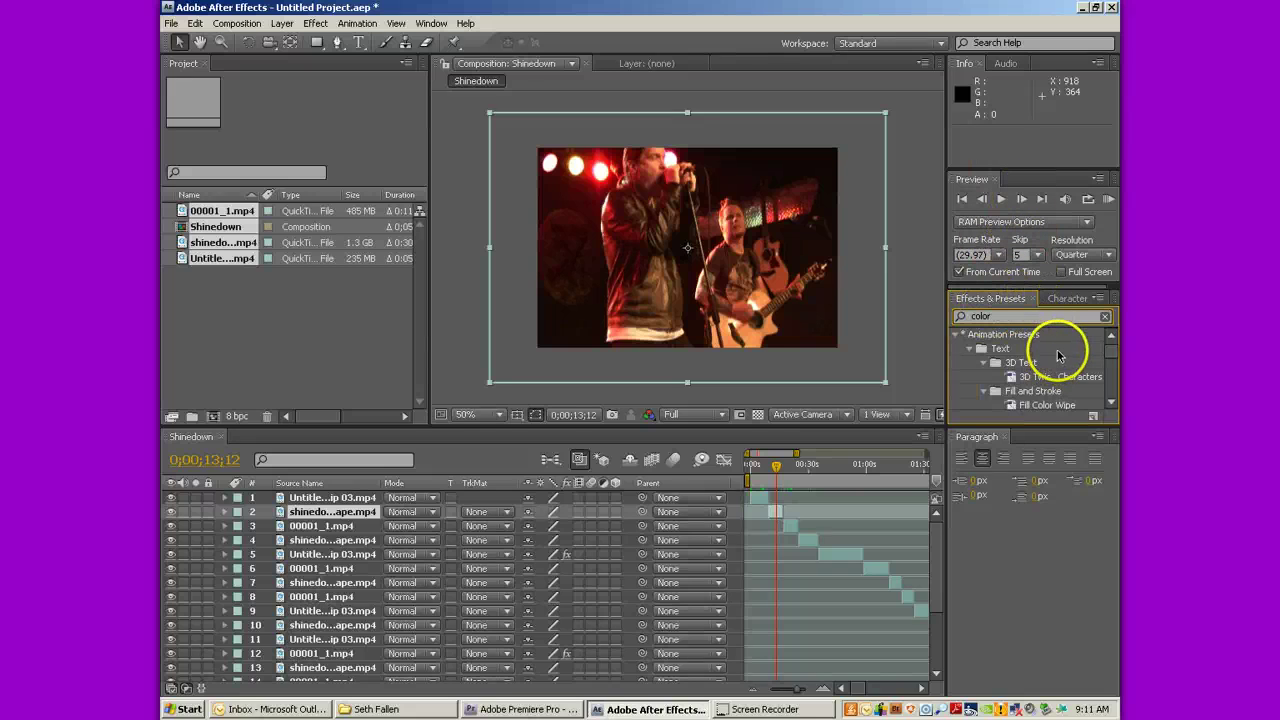
{"action": "scroll", "coordinate": [1060, 360], "scroll_direction": "down", "scroll_amount": 2}
{"action": "scroll", "coordinate": [1060, 360], "scroll_direction": "down", "scroll_amount": 4}
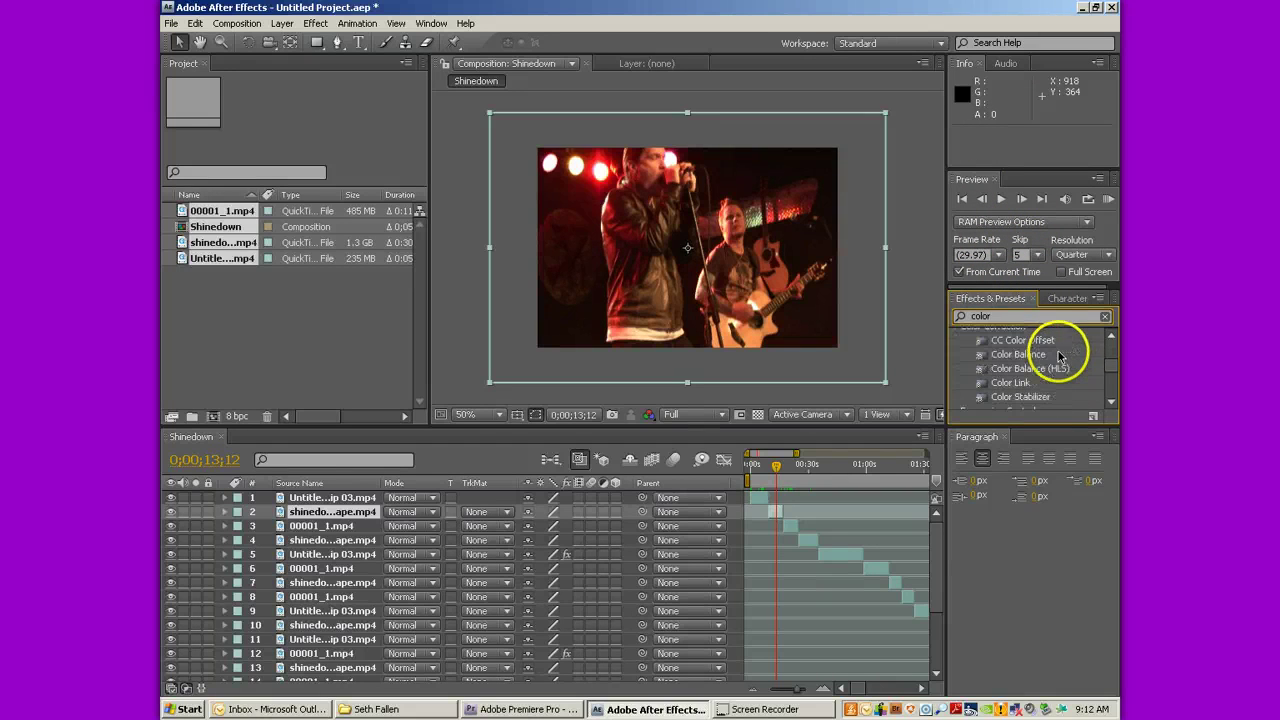
{"action": "scroll", "coordinate": [1076, 372], "scroll_direction": "down", "scroll_amount": 2}
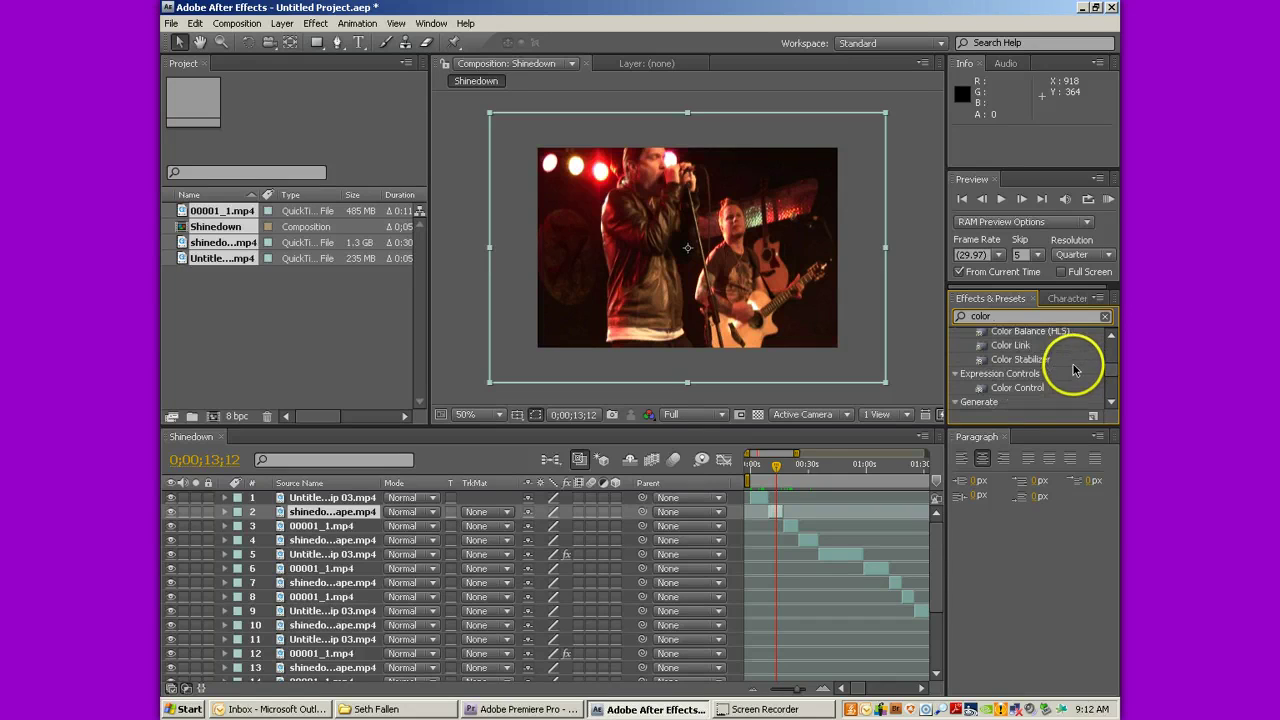
Search for 'curves' and pick Curves under Color Correction.
{"action": "left_click", "coordinate": [1005, 315]}
{"action": "type", "text": "cur"}
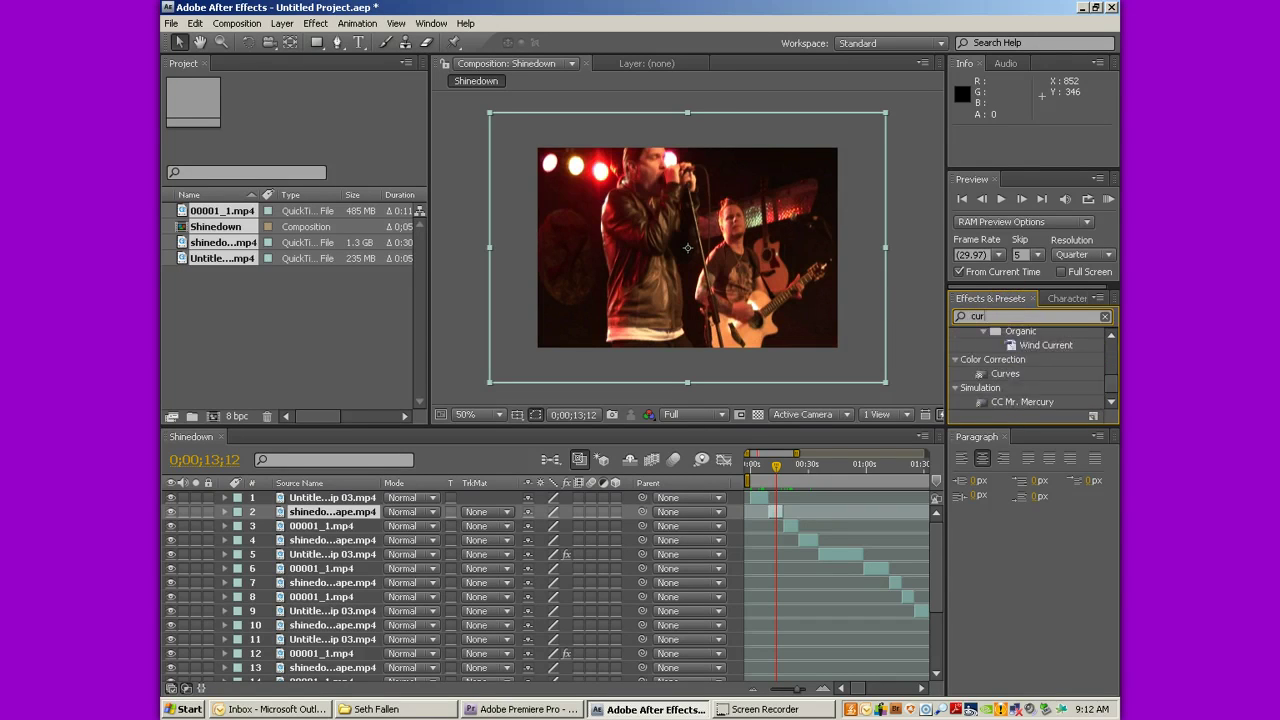
{"action": "type", "text": "ves"}
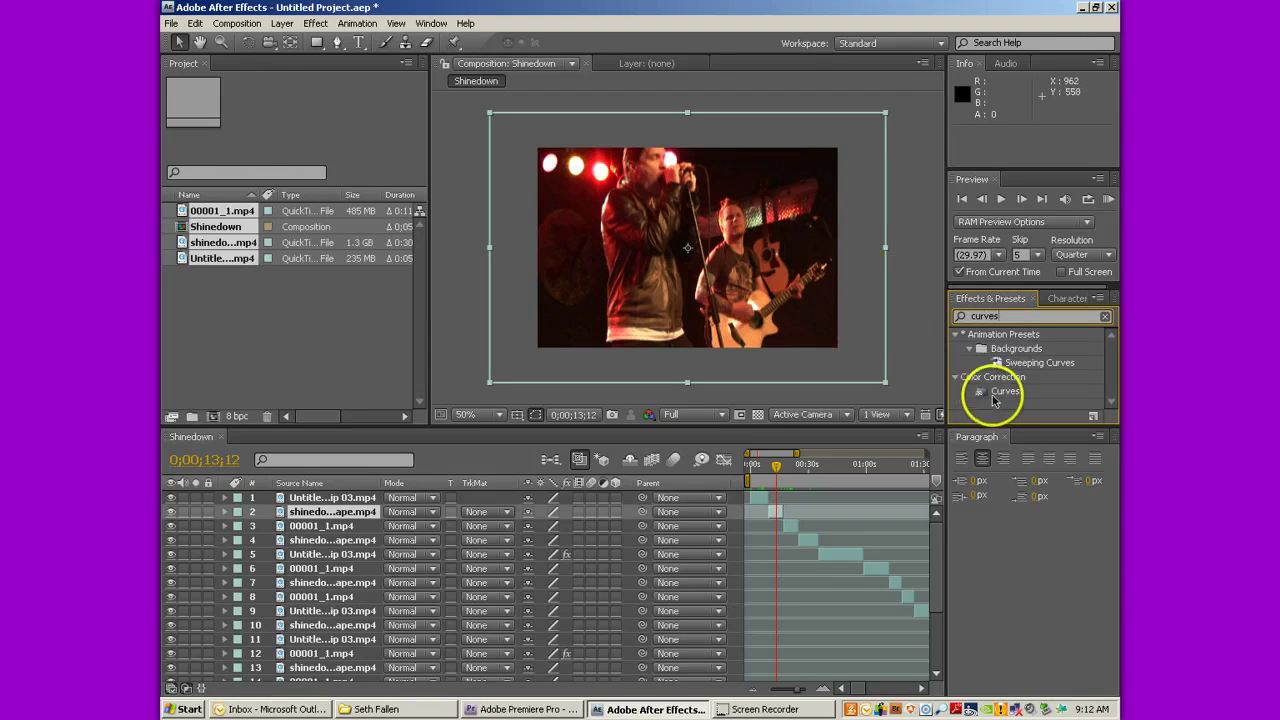
{"action": "left_click", "coordinate": [1005, 391]}
Apply Curves to layer 2's shinedown clip and switch it to the Red channel.
{"action": "left_click_drag", "start_coordinate": [1012, 394], "coordinate": [346, 512]}
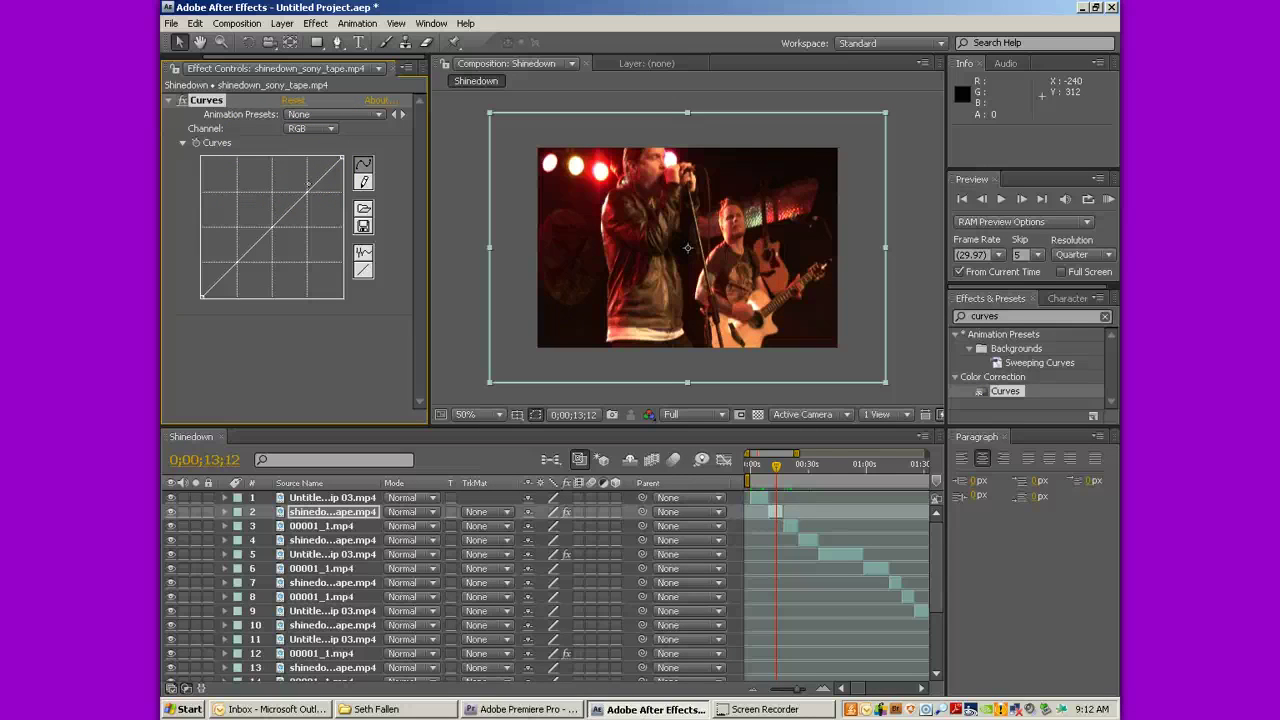
{"action": "left_click", "coordinate": [329, 130]}
{"action": "left_click", "coordinate": [325, 146]}
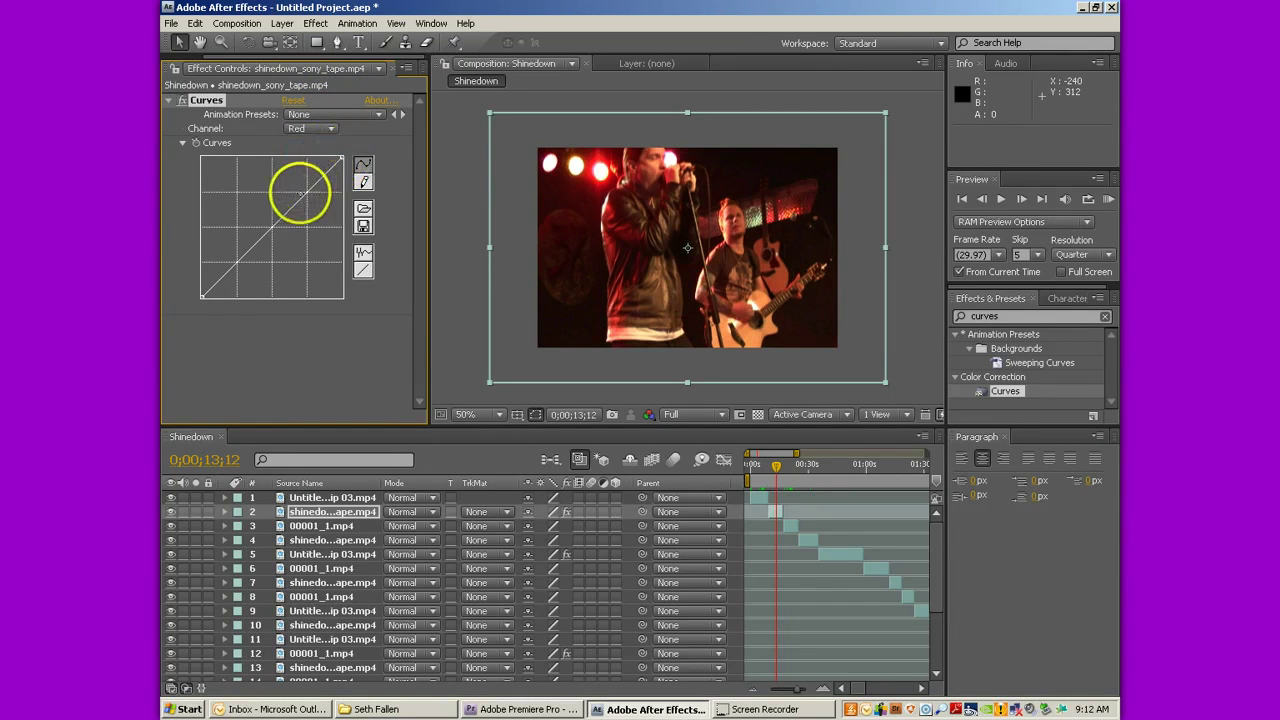
Pull the red curve's midpoint down to reduce red midtones.
{"action": "left_click", "coordinate": [278, 226]}
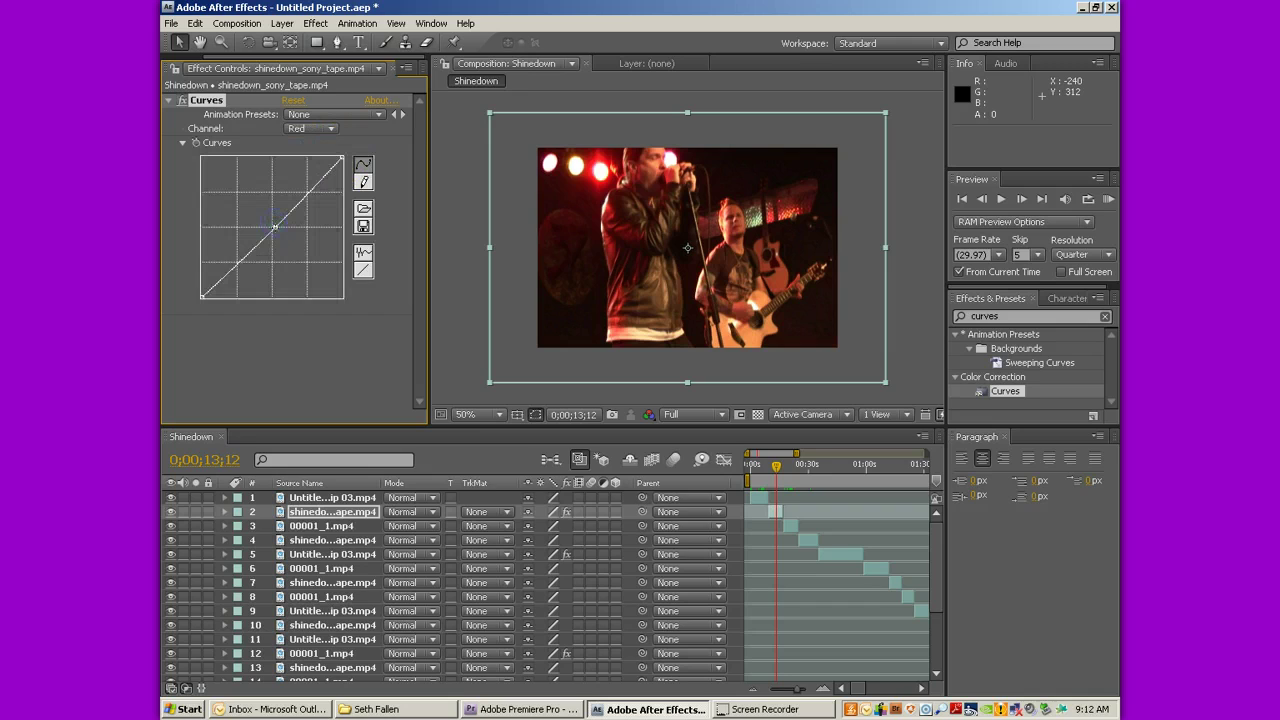
{"action": "left_click_drag", "start_coordinate": [274, 228], "coordinate": [277, 231]}
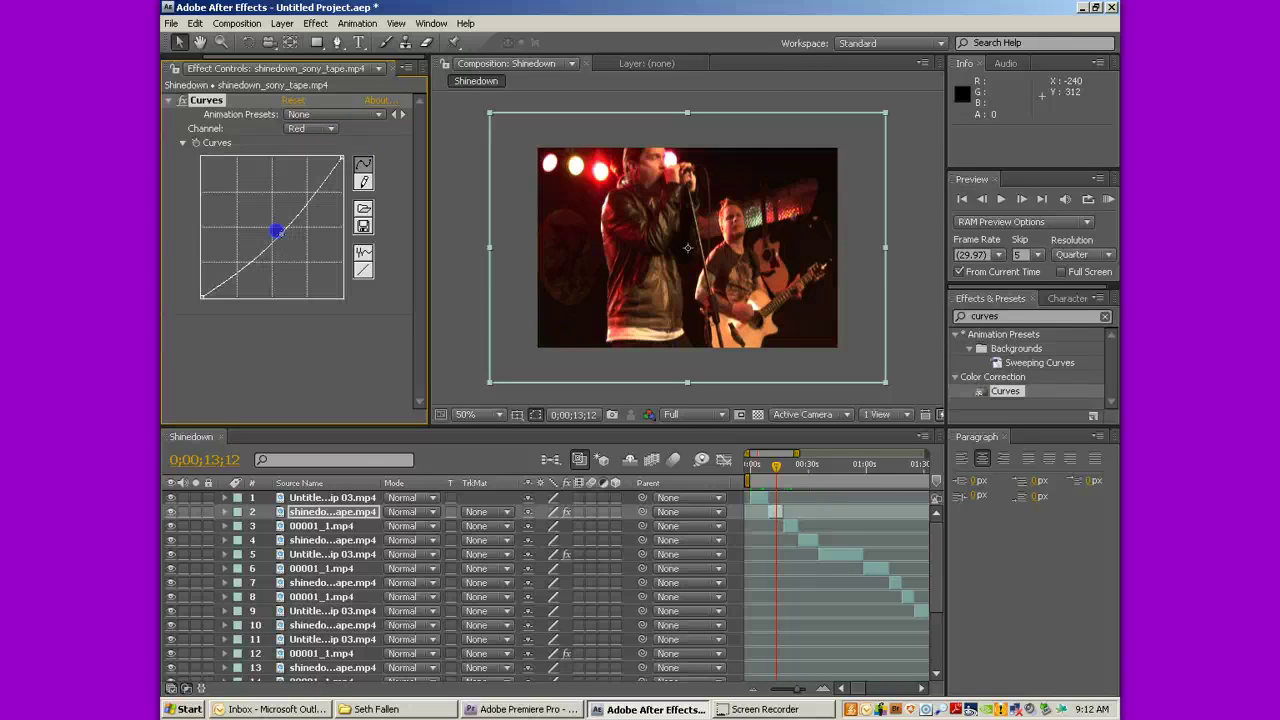
{"action": "left_click", "coordinate": [362, 163]}
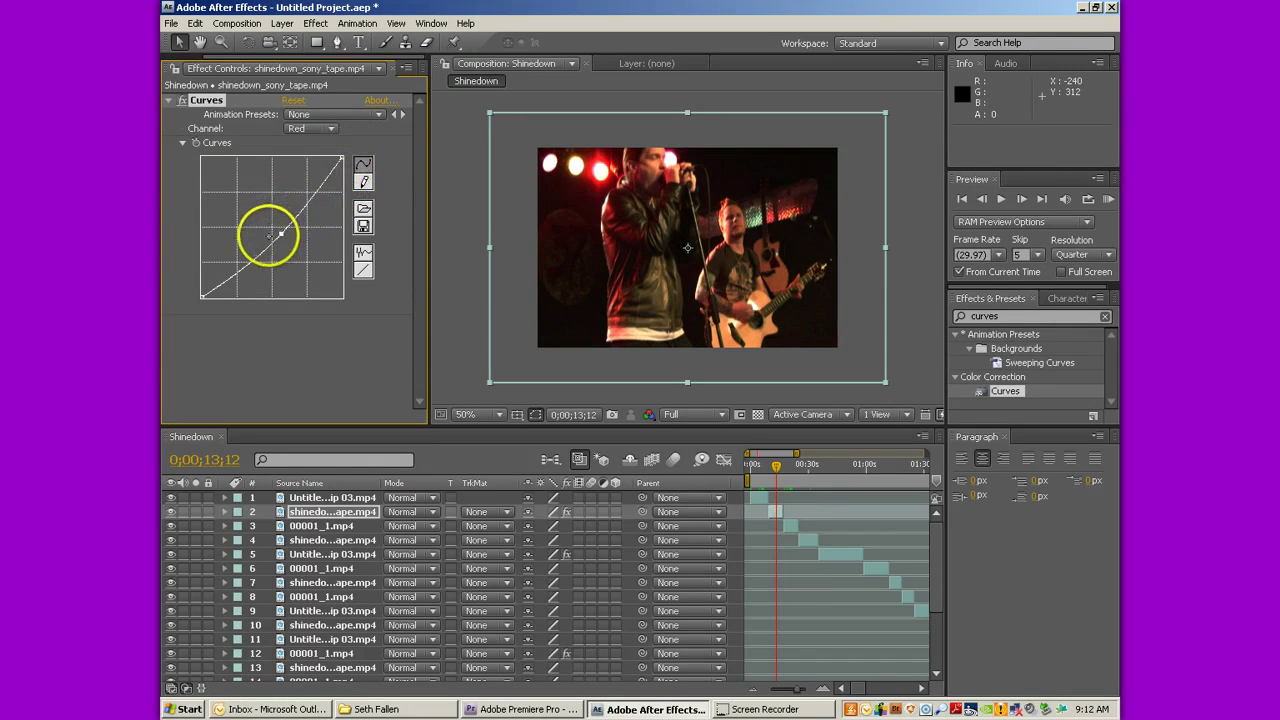
{"action": "left_click_drag", "start_coordinate": [280, 232], "coordinate": [281, 238]}
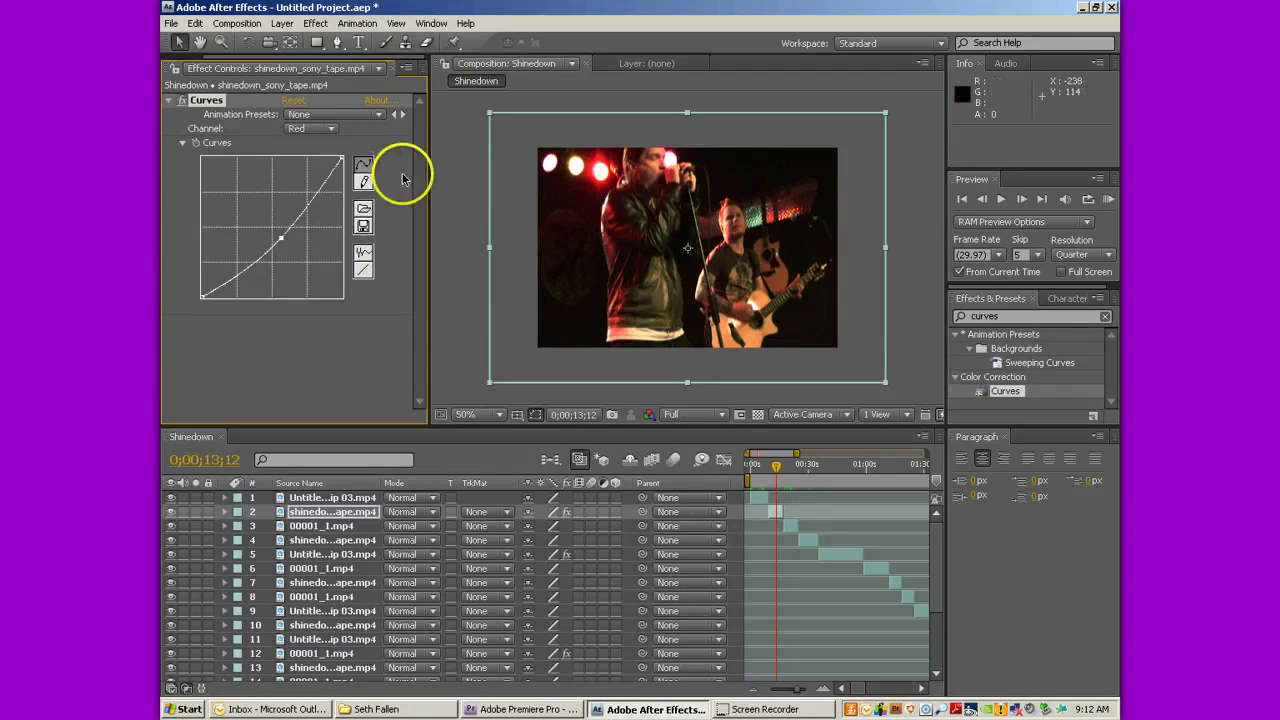
{"action": "left_click", "coordinate": [341, 162]}
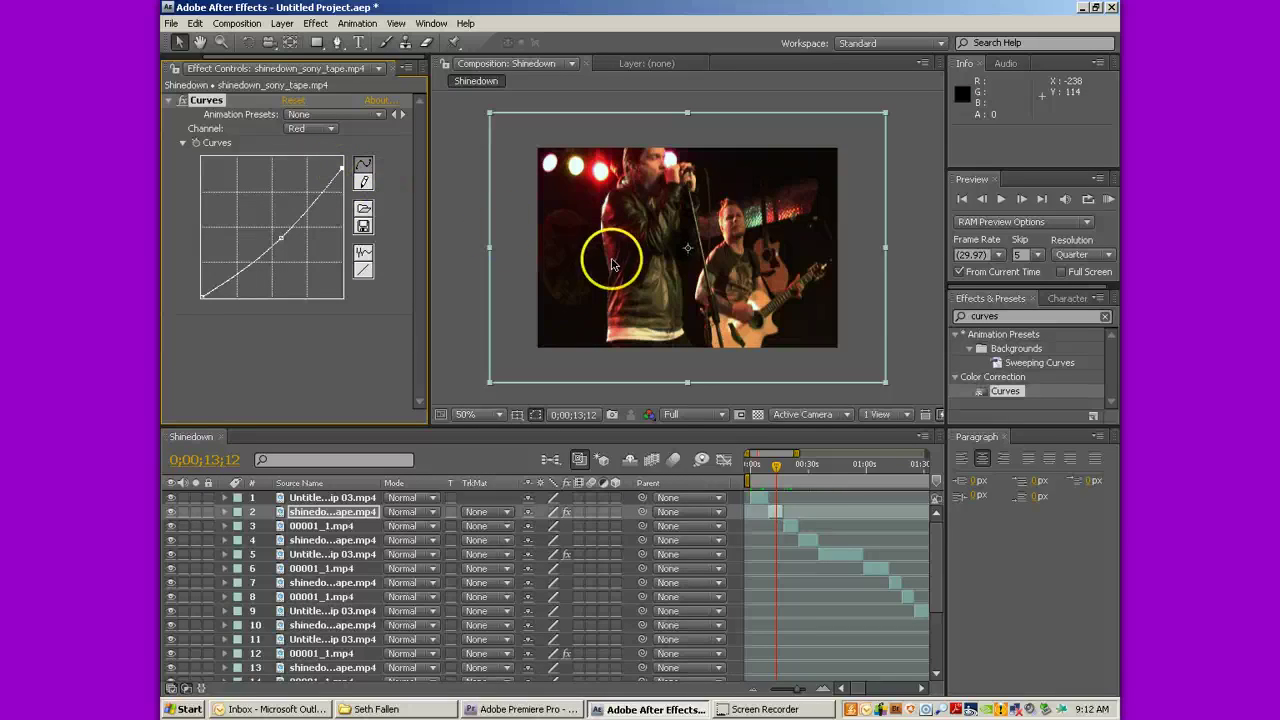
{"action": "left_click", "coordinate": [210, 101]}
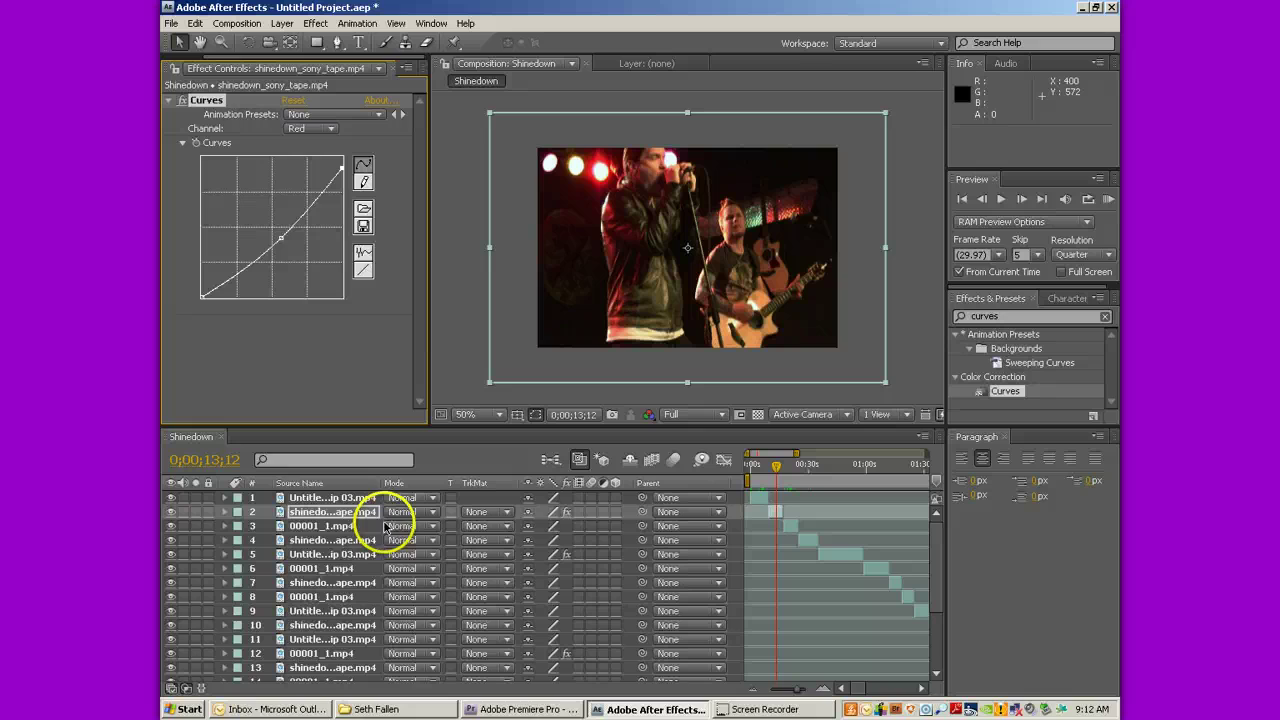
Select shinedown tape layers 4, 7, 10, 13, 15 and 19 and apply the Curves effect to them.
{"action": "left_click", "coordinate": [349, 540]}
{"action": "left_click", "coordinate": [343, 584], "text": "shift"}
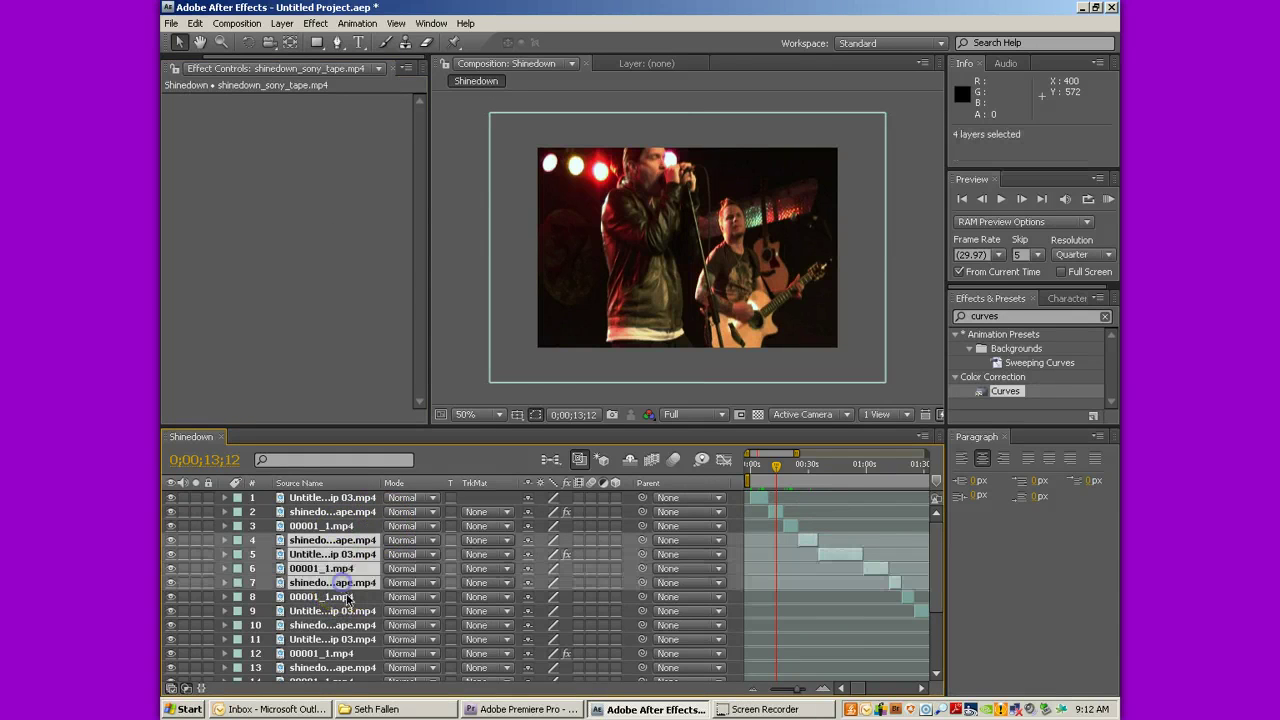
{"action": "left_click", "coordinate": [344, 543]}
{"action": "left_click", "coordinate": [362, 526]}
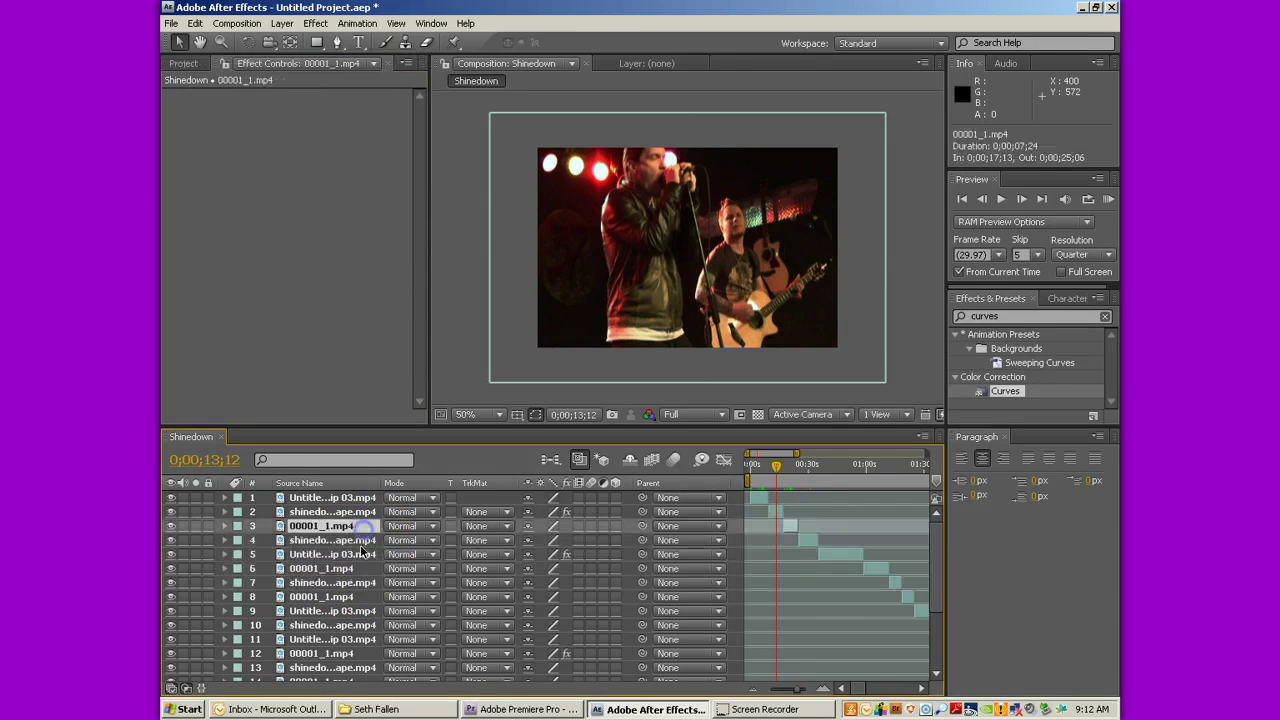
{"action": "left_click", "coordinate": [358, 541]}
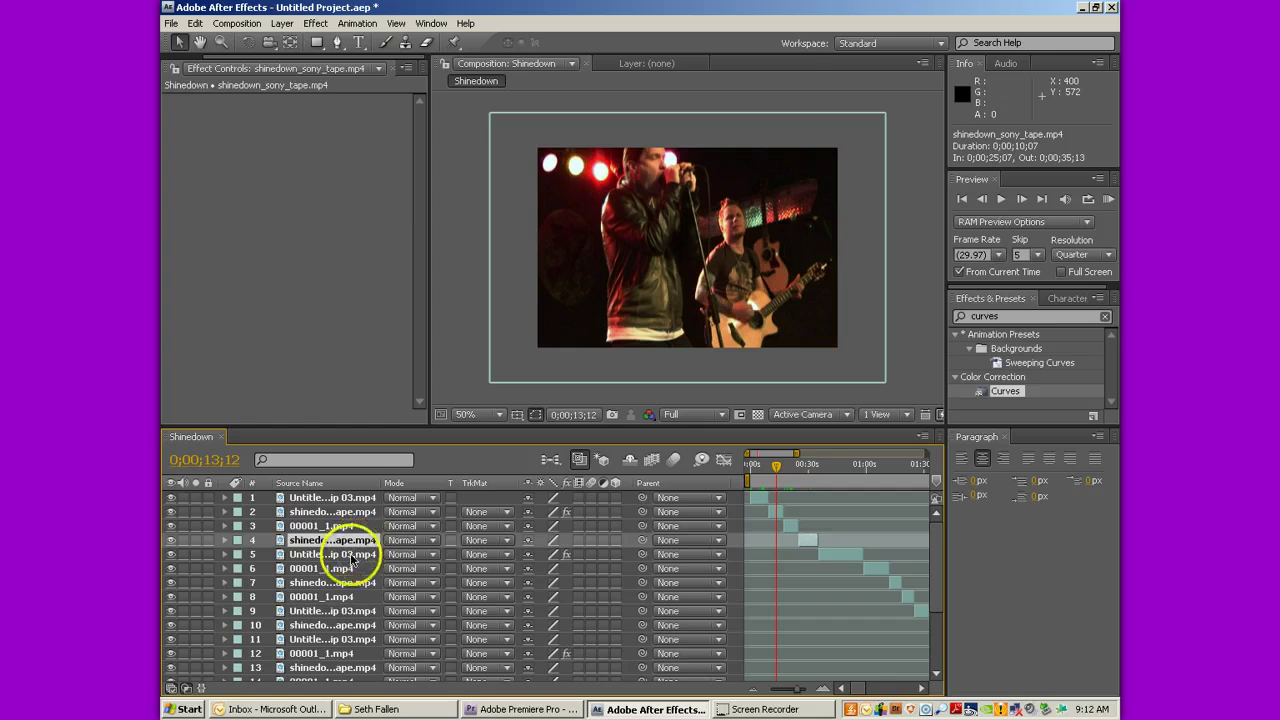
{"action": "left_click", "coordinate": [343, 583], "text": "ctrl"}
{"action": "left_click", "coordinate": [346, 626], "text": "ctrl"}
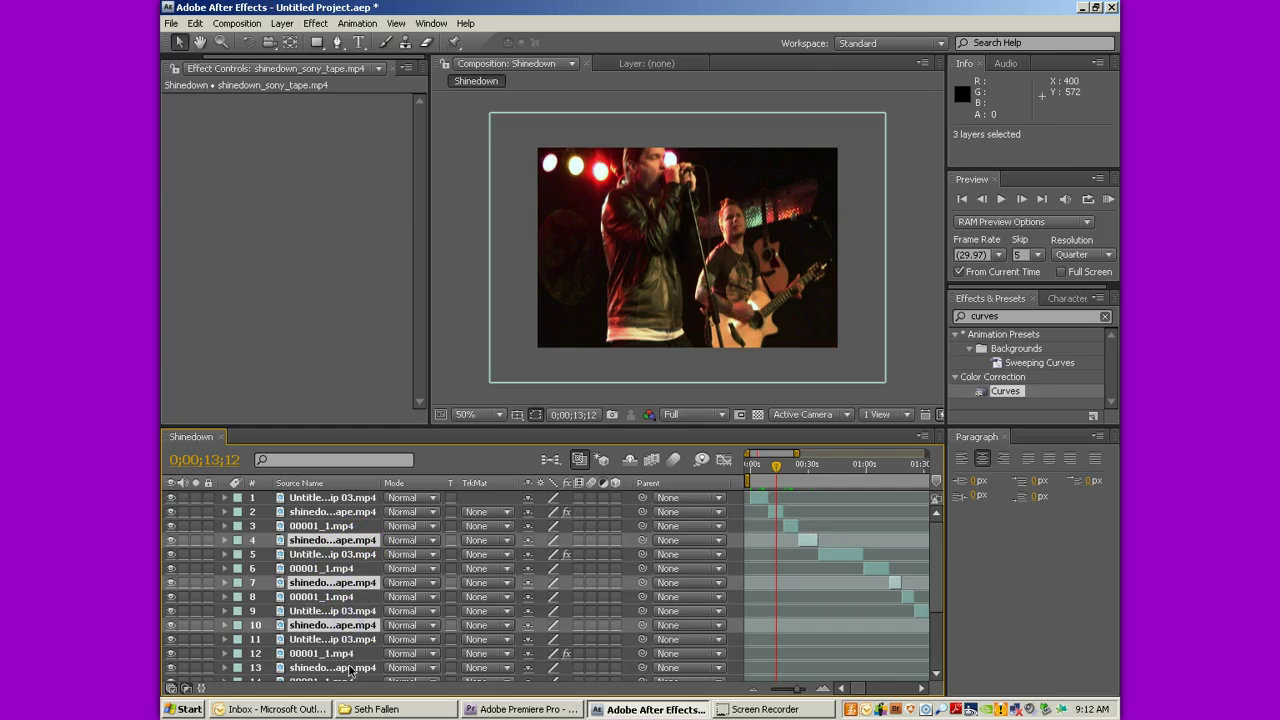
{"action": "left_click", "coordinate": [357, 668], "text": "ctrl"}
{"action": "scroll", "coordinate": [395, 615], "scroll_direction": "down", "scroll_amount": 3}
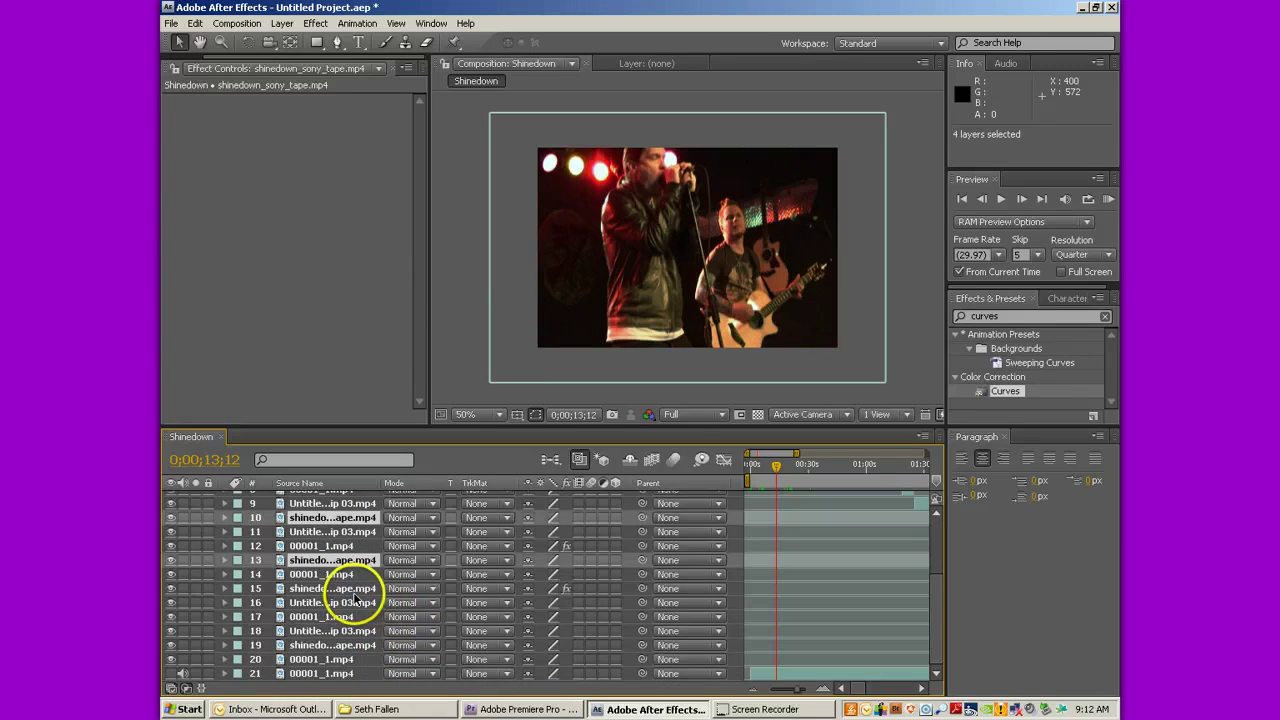
{"action": "left_click", "coordinate": [355, 588], "text": "ctrl"}
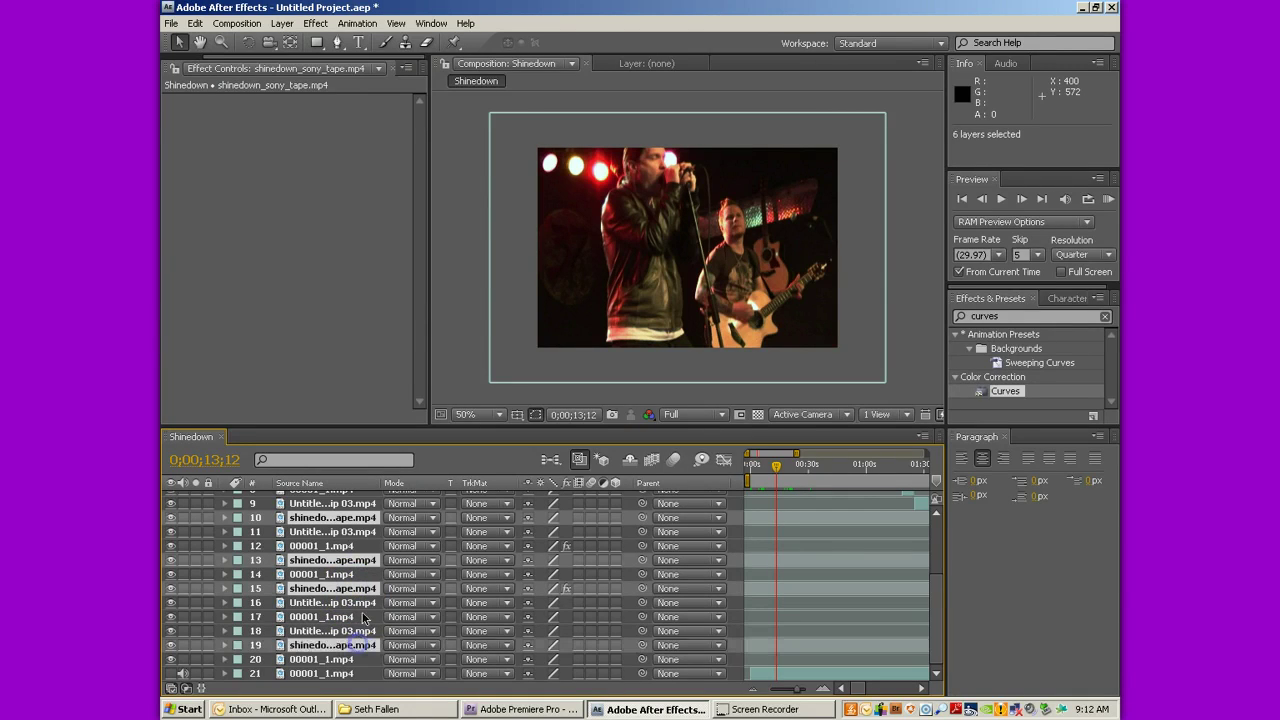
{"action": "left_click", "coordinate": [355, 645], "text": "ctrl"}
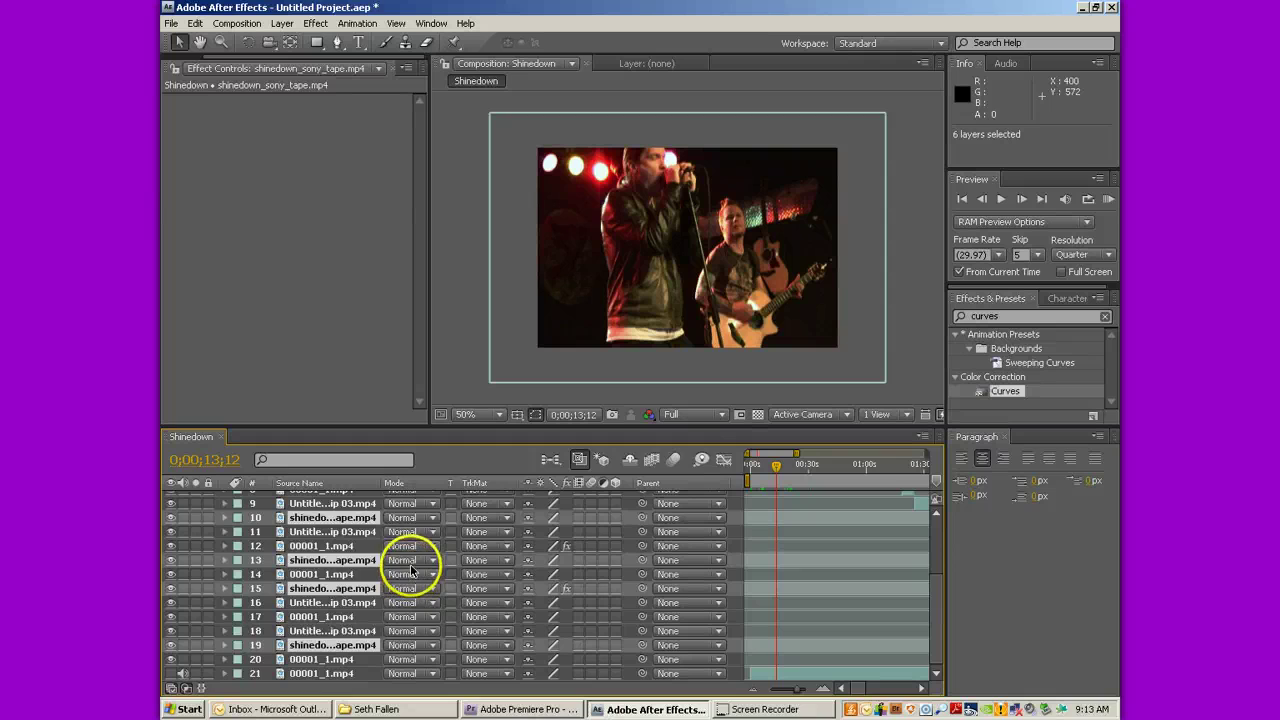
{"action": "key", "text": "ctrl+alt+shift+e"}
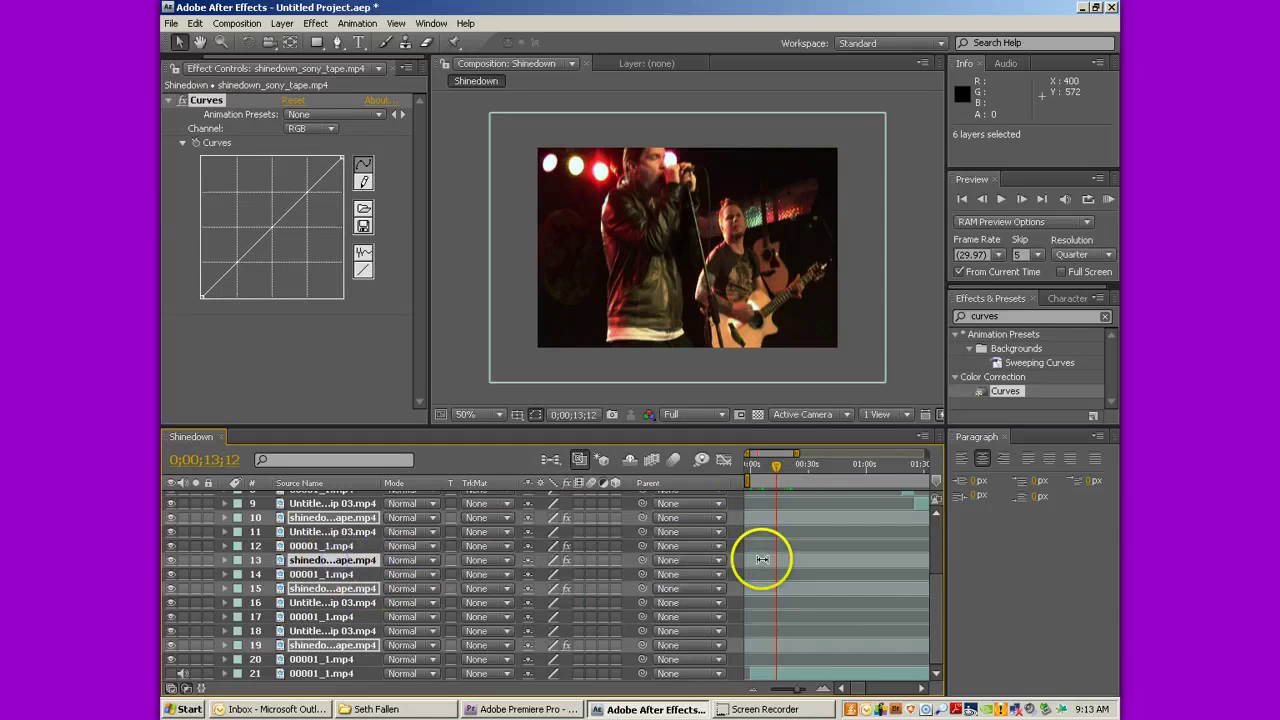
Preview later points in the comp around 2:19 and 2:42.
{"action": "left_click_drag", "start_coordinate": [853, 686], "coordinate": [874, 690]}
{"action": "left_click", "coordinate": [820, 470]}
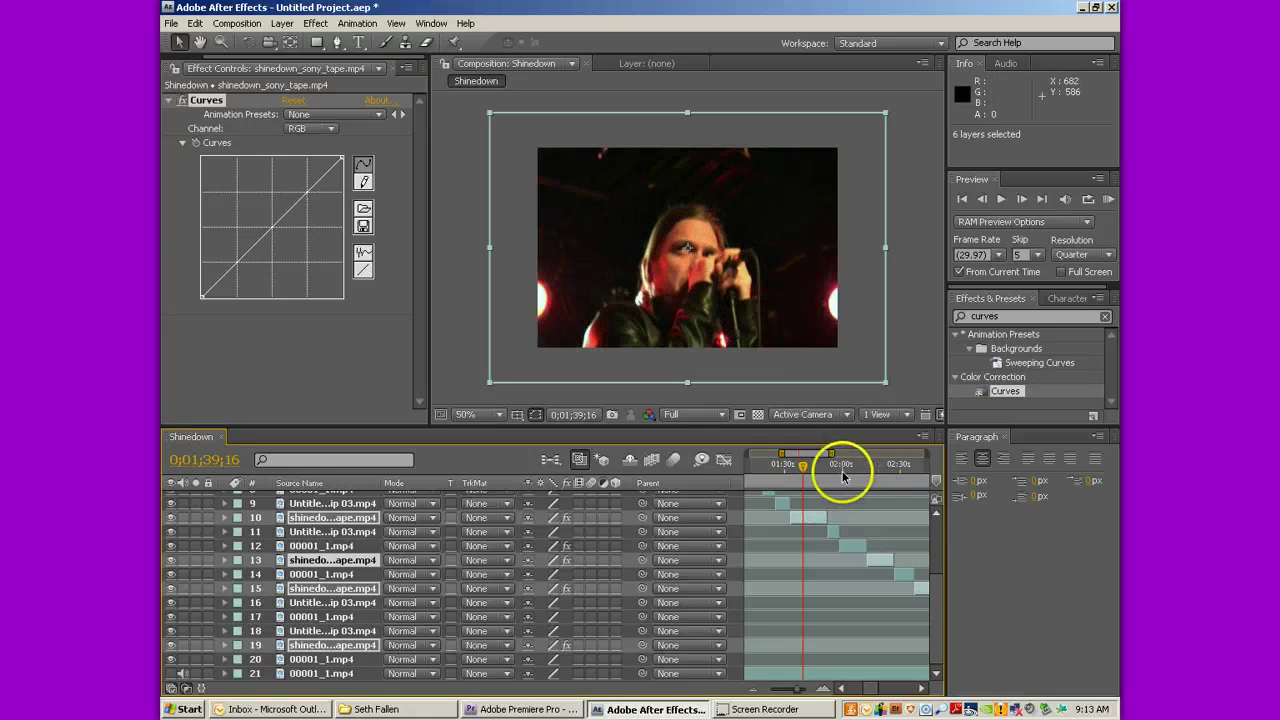
{"action": "left_click", "coordinate": [879, 480]}
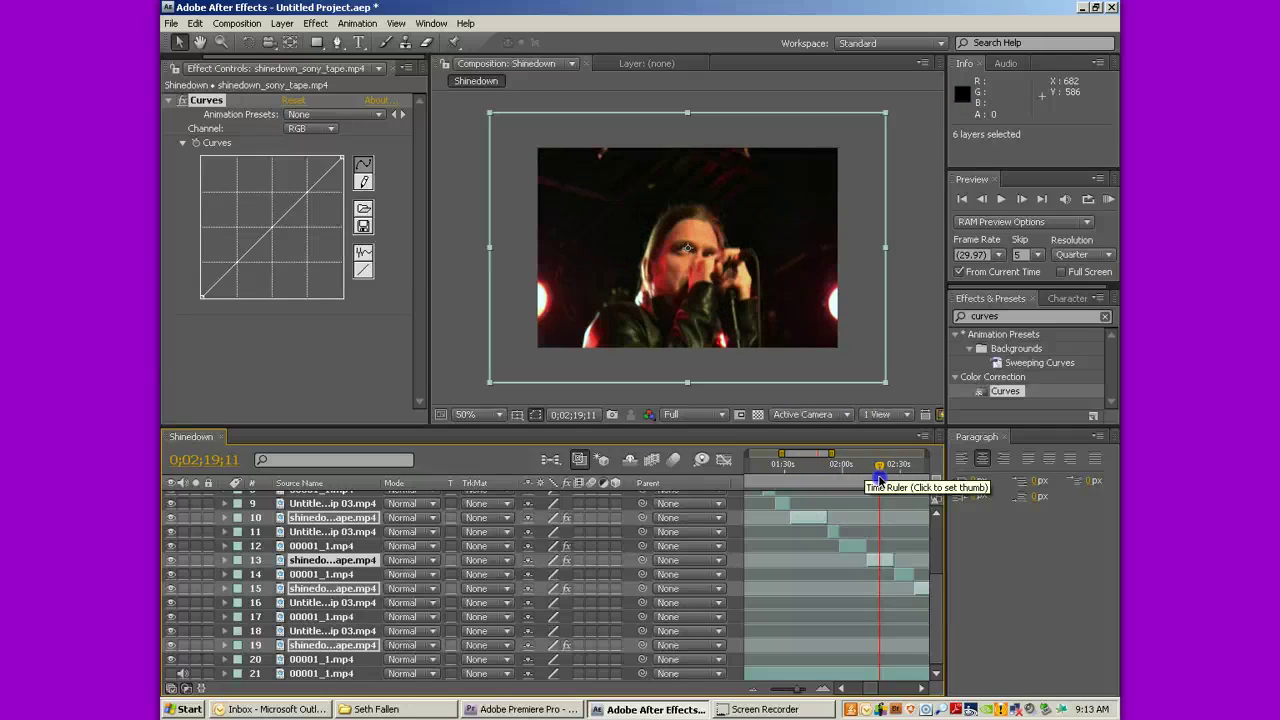
{"action": "left_click", "coordinate": [921, 688]}
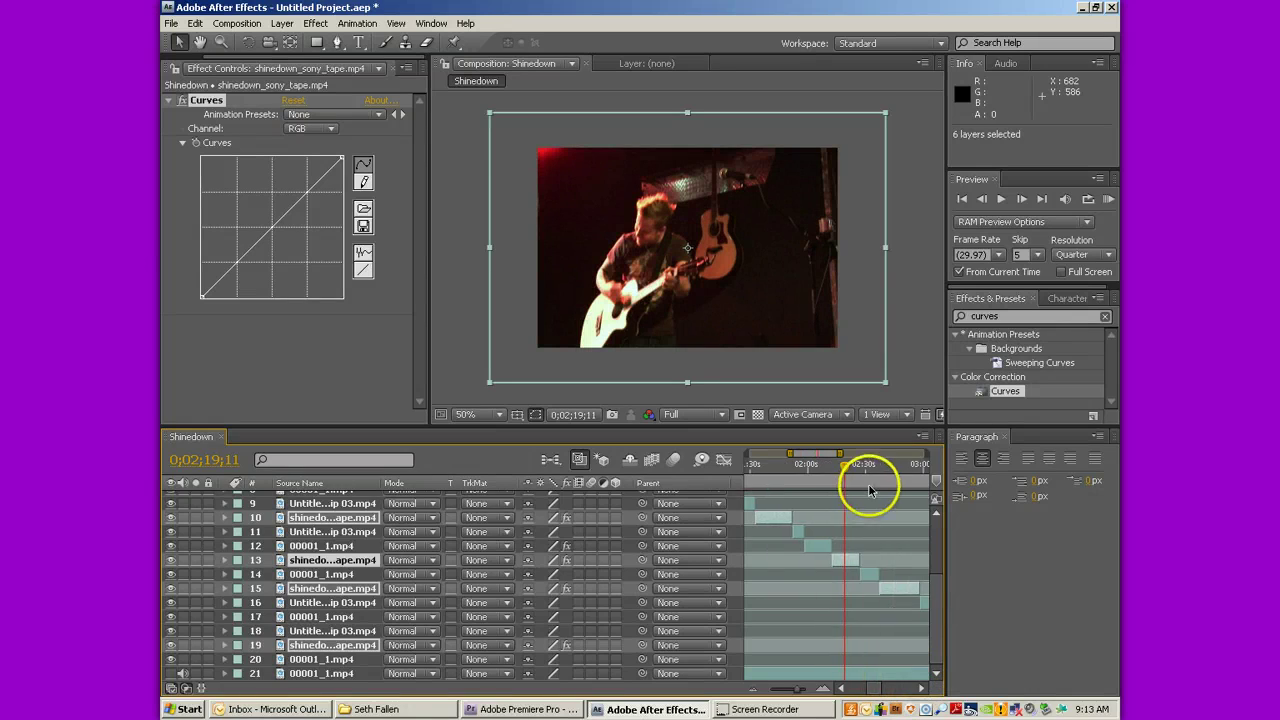
{"action": "left_click", "coordinate": [890, 470]}
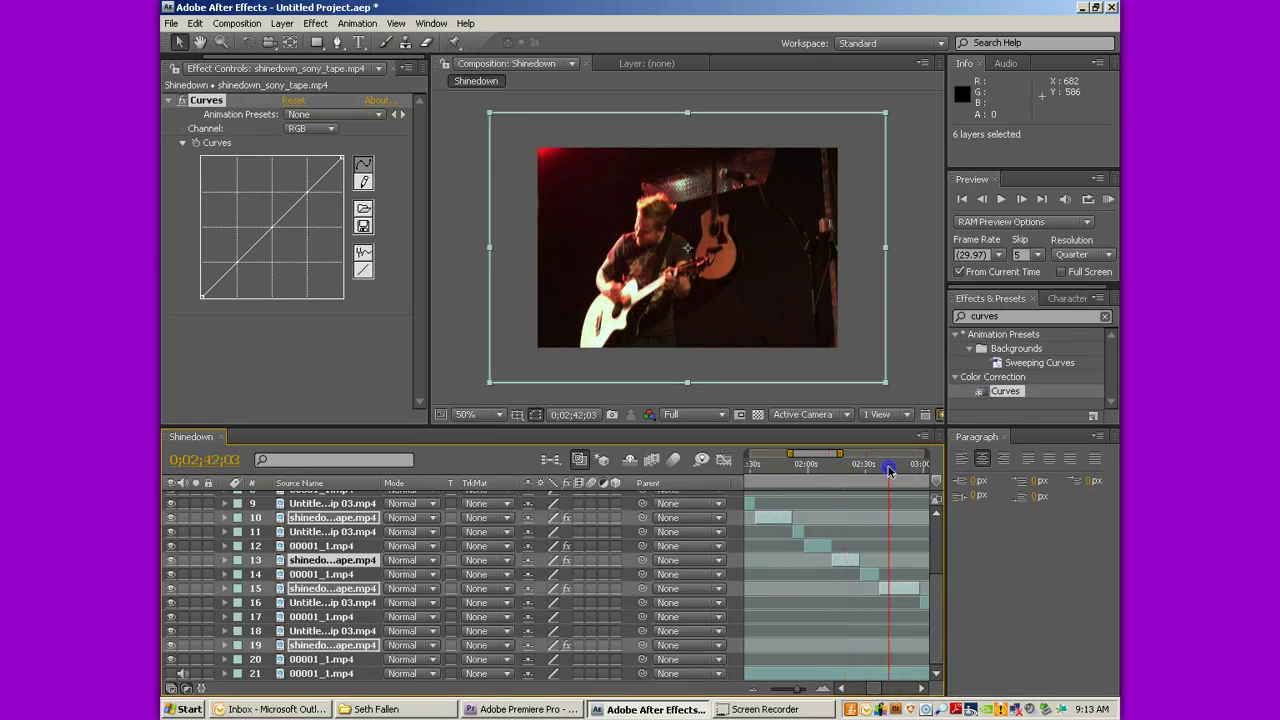
Select Untitled Clip 03 in layer 9, then the shinedown clip in layer 2 to check its Curves.
{"action": "left_click", "coordinate": [344, 504]}
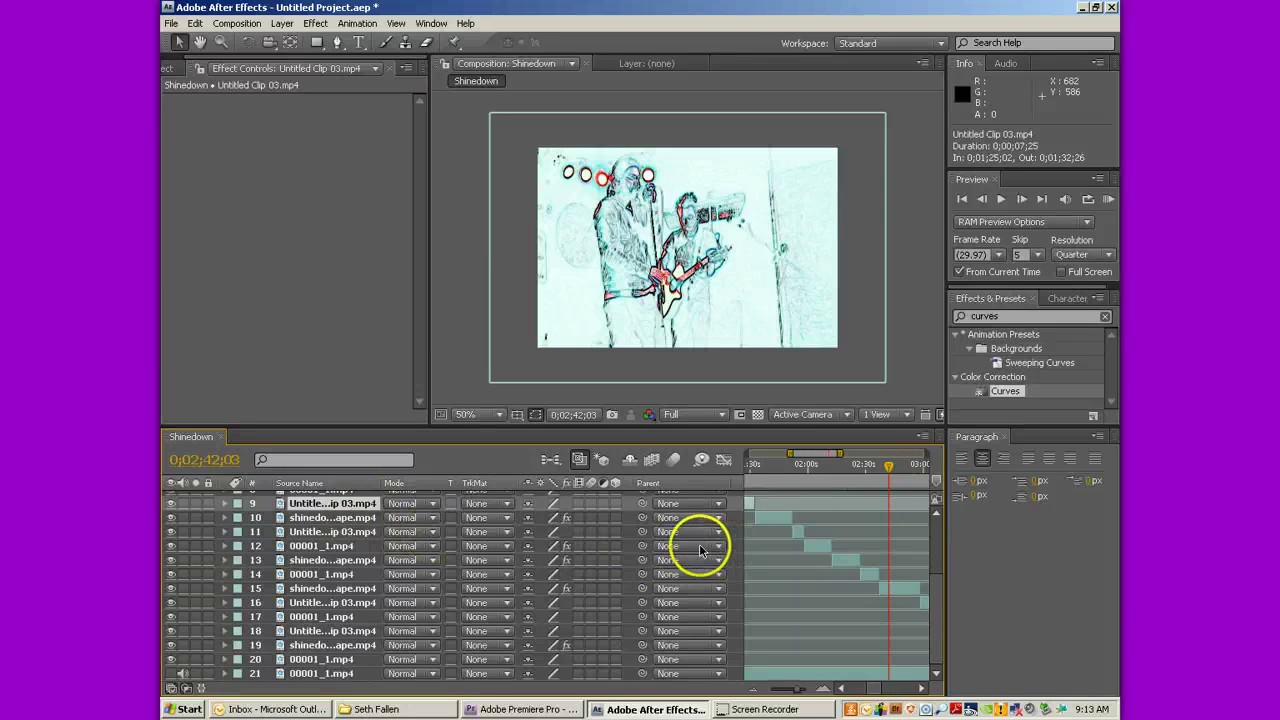
{"action": "scroll", "coordinate": [342, 530], "scroll_direction": "up", "scroll_amount": 1}
{"action": "scroll", "coordinate": [342, 530], "scroll_direction": "up", "scroll_amount": 2}
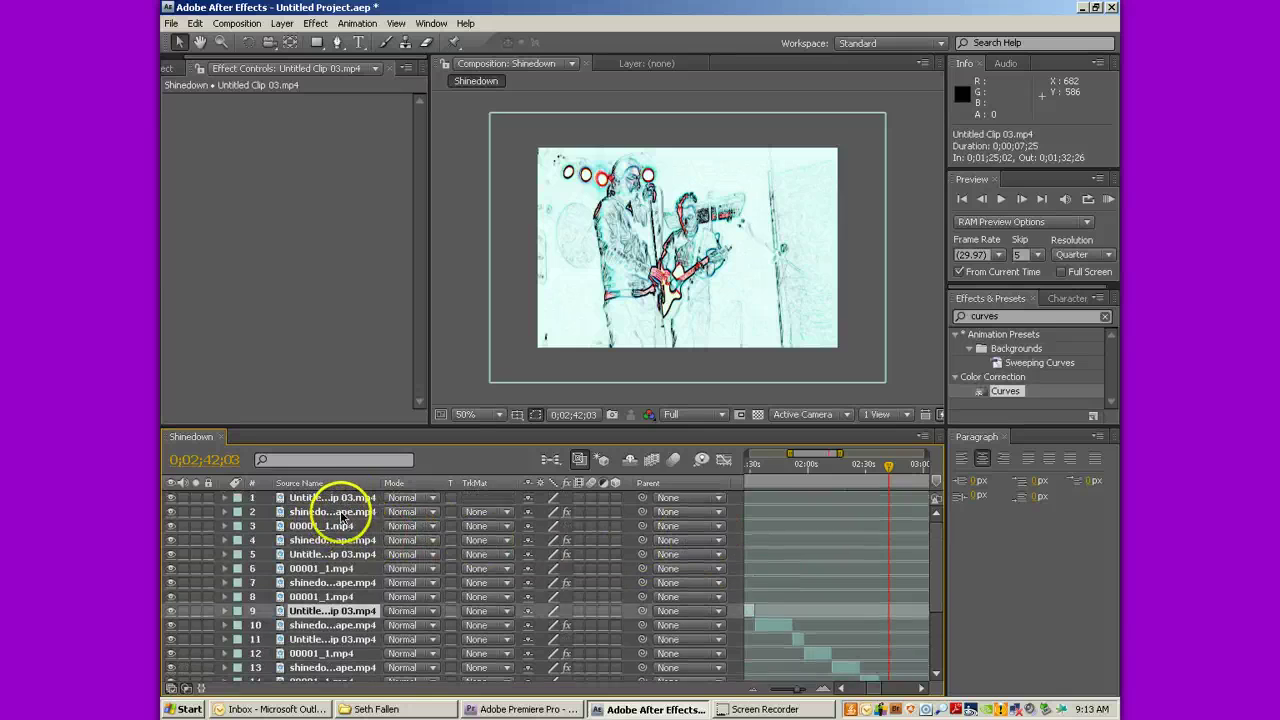
{"action": "left_click", "coordinate": [336, 511]}
Scrub the playhead back past 1:36 and 0:19 to near the start of the comp.
{"action": "left_click_drag", "start_coordinate": [745, 472], "coordinate": [763, 469]}
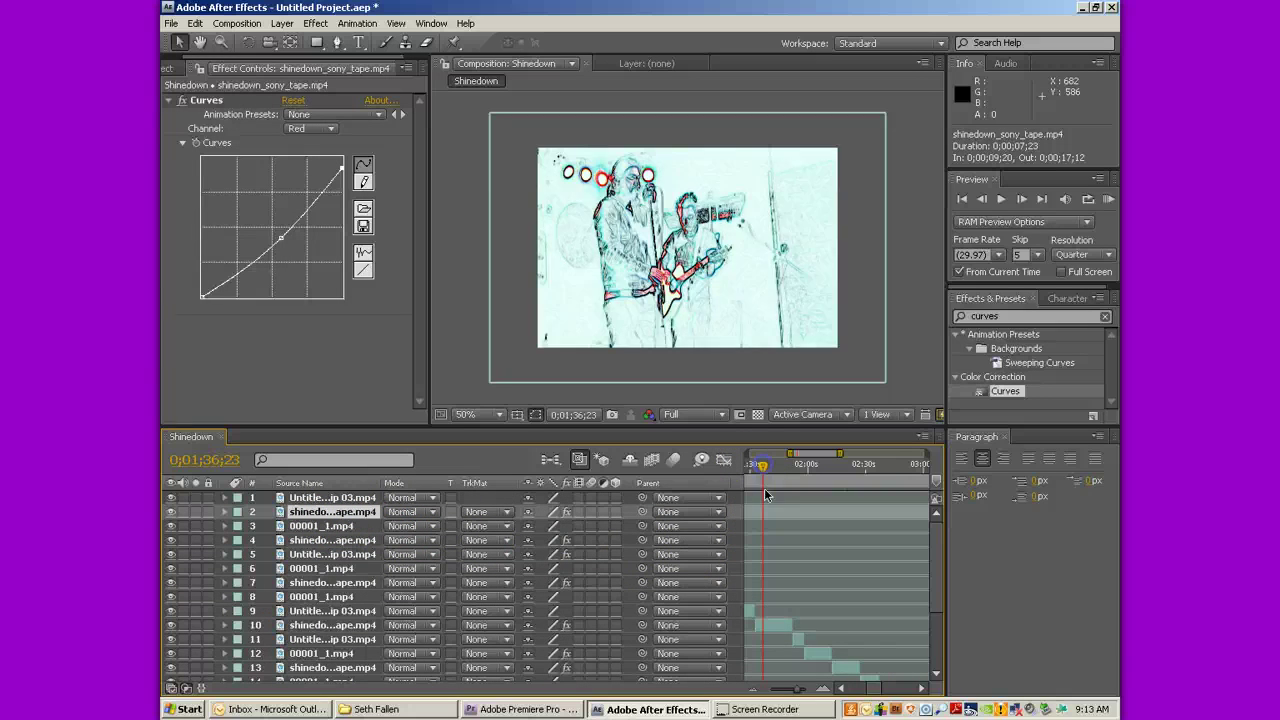
{"action": "mouse_move", "coordinate": [837, 682]}
{"action": "left_mouse_down"}
{"action": "mouse_move", "coordinate": [871, 684]}
{"action": "mouse_move", "coordinate": [849, 689]}
{"action": "left_mouse_up"}
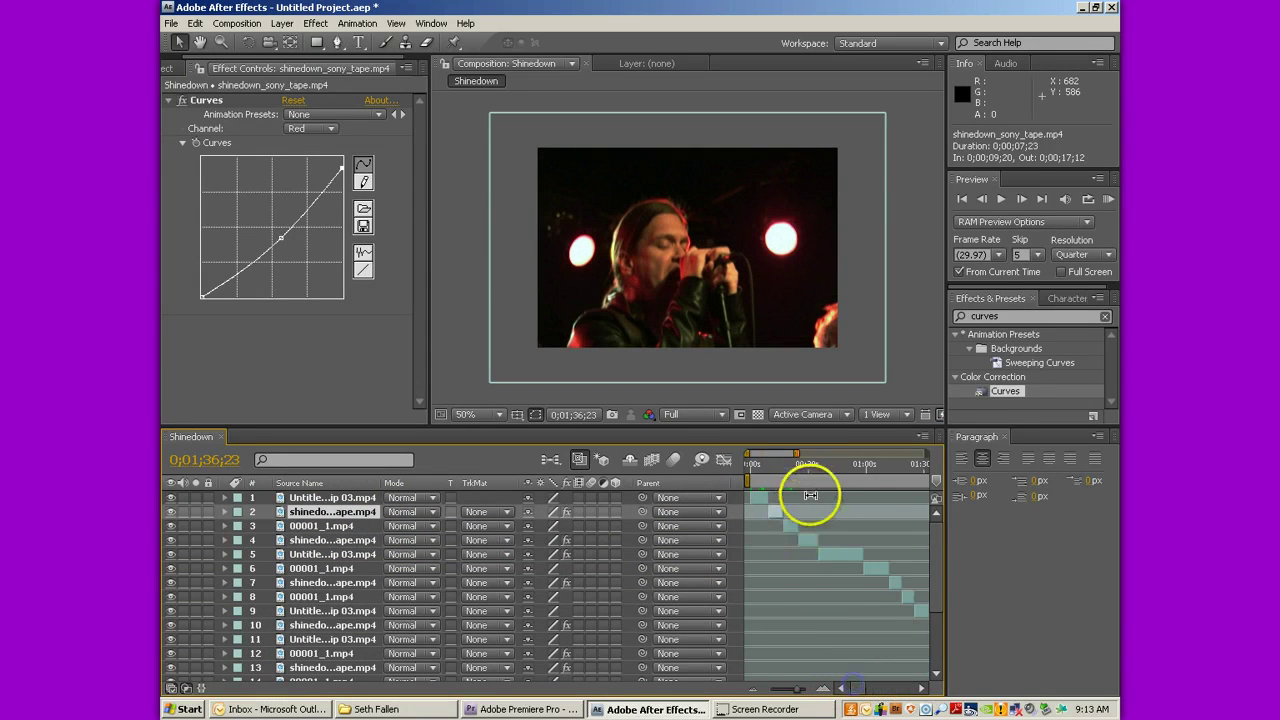
{"action": "left_click", "coordinate": [787, 467]}
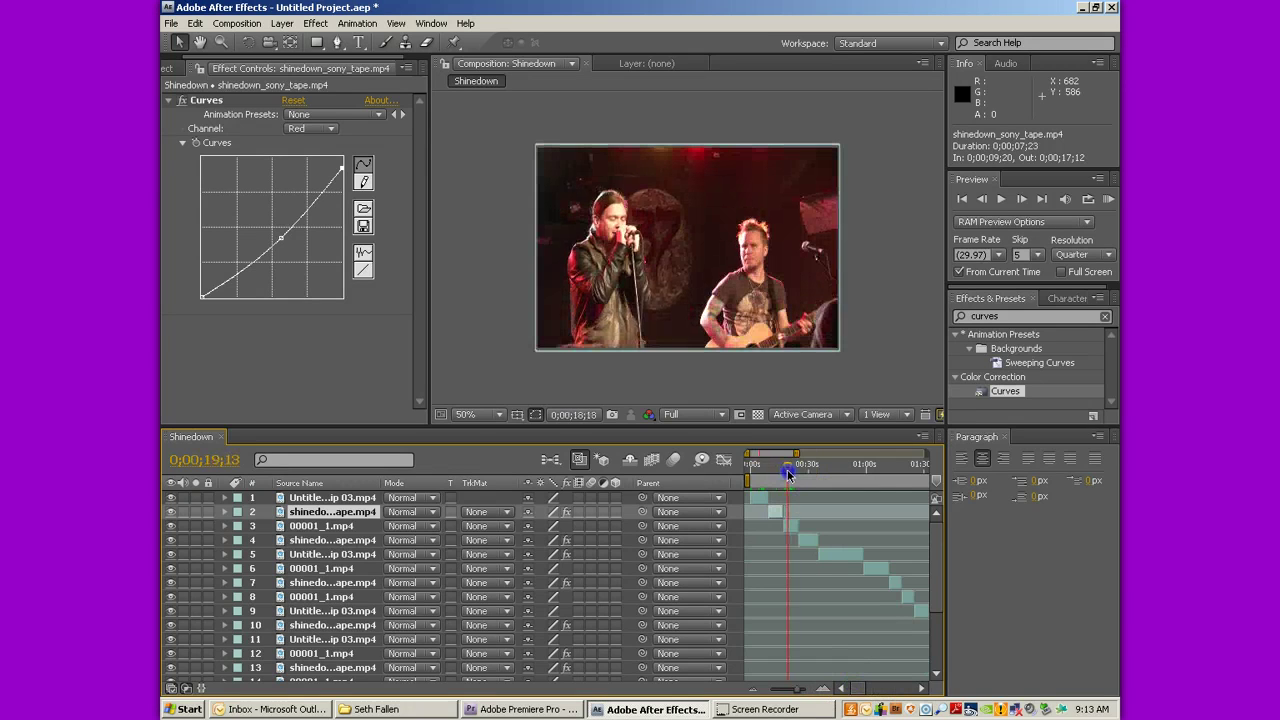
{"action": "left_click_drag", "start_coordinate": [787, 472], "coordinate": [757, 472]}
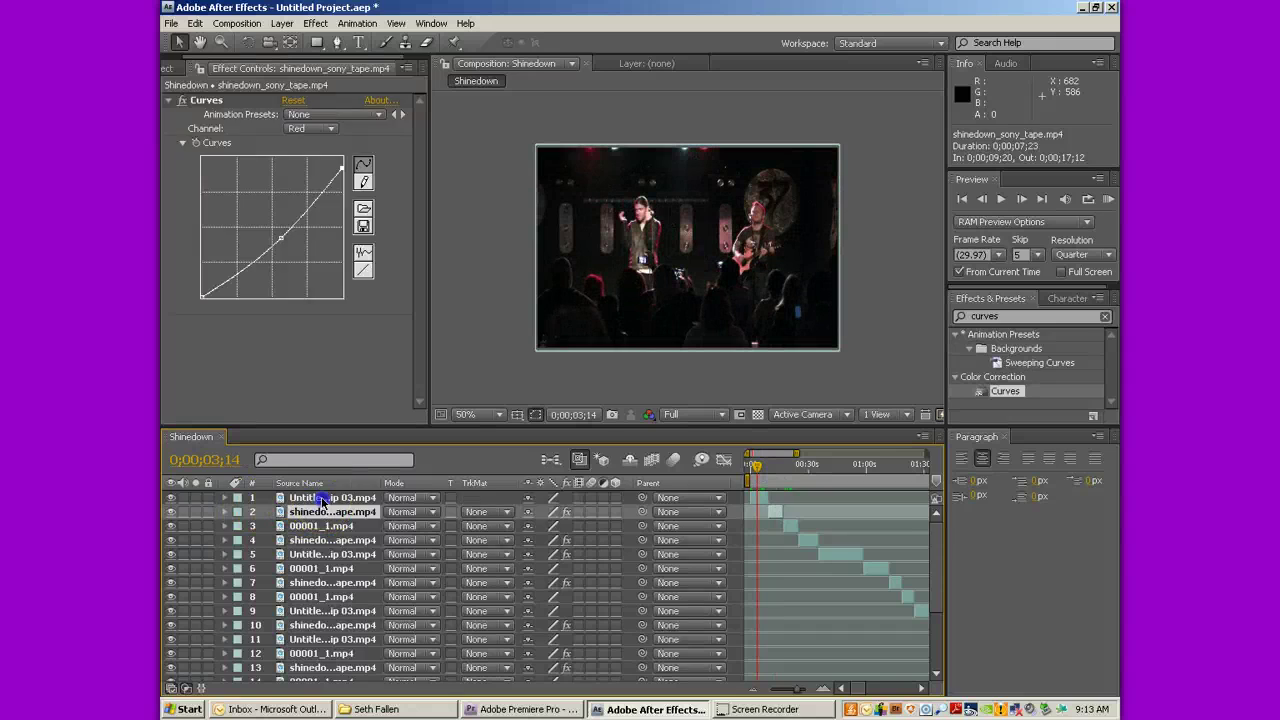
Apply Brightness & Contrast to Untitled Clip 03 in layer 1 with Brightness 23.
{"action": "left_click", "coordinate": [322, 499]}
{"action": "left_click", "coordinate": [1010, 318]}
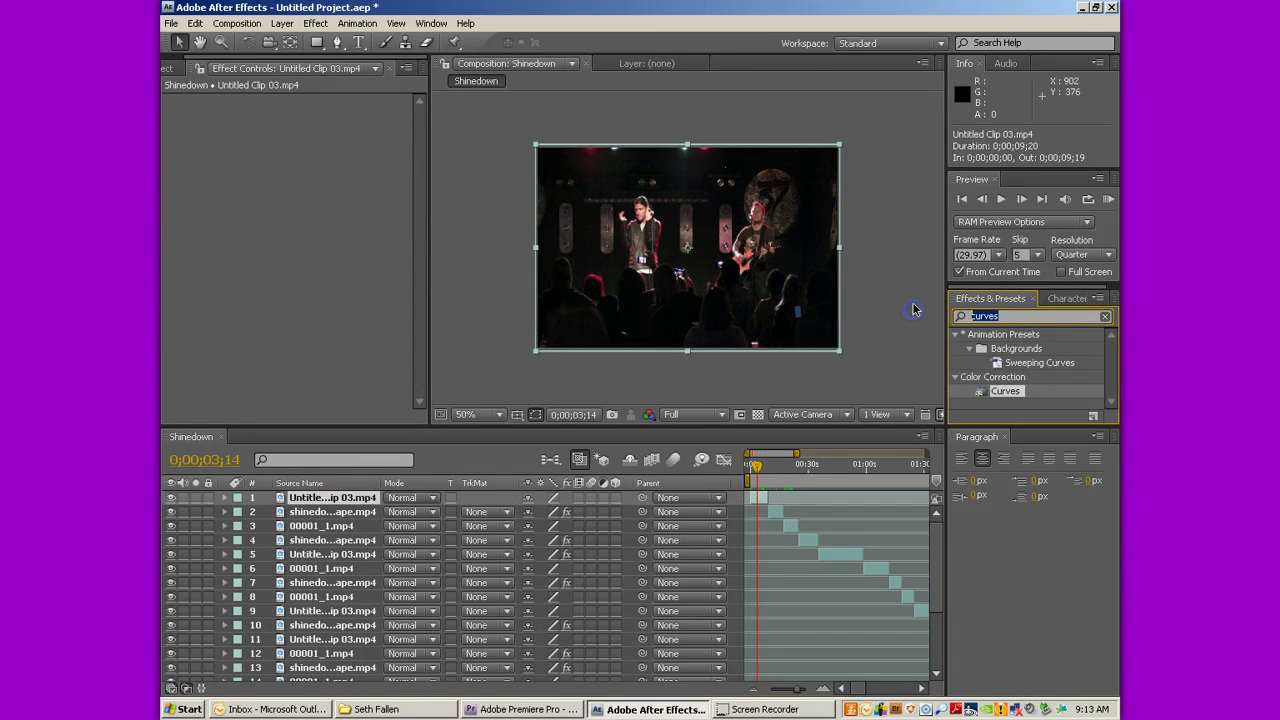
{"action": "type", "text": "brigh"}
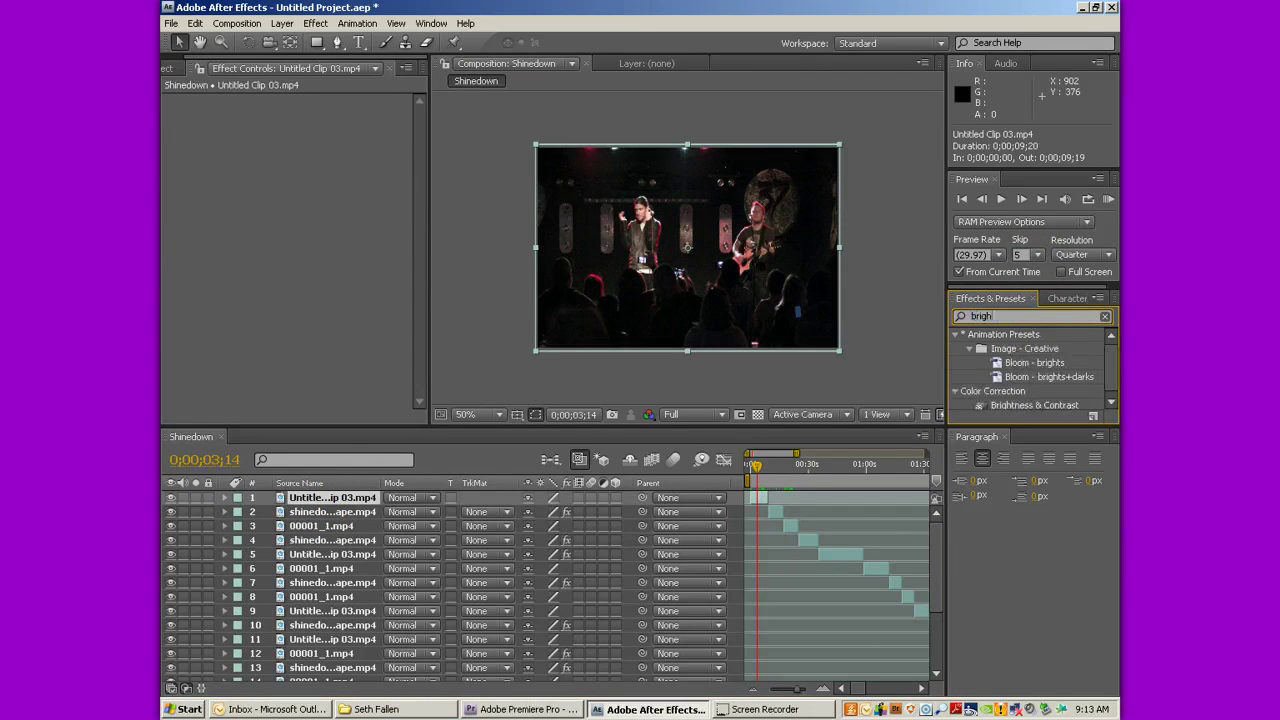
{"action": "type", "text": "tnes"}
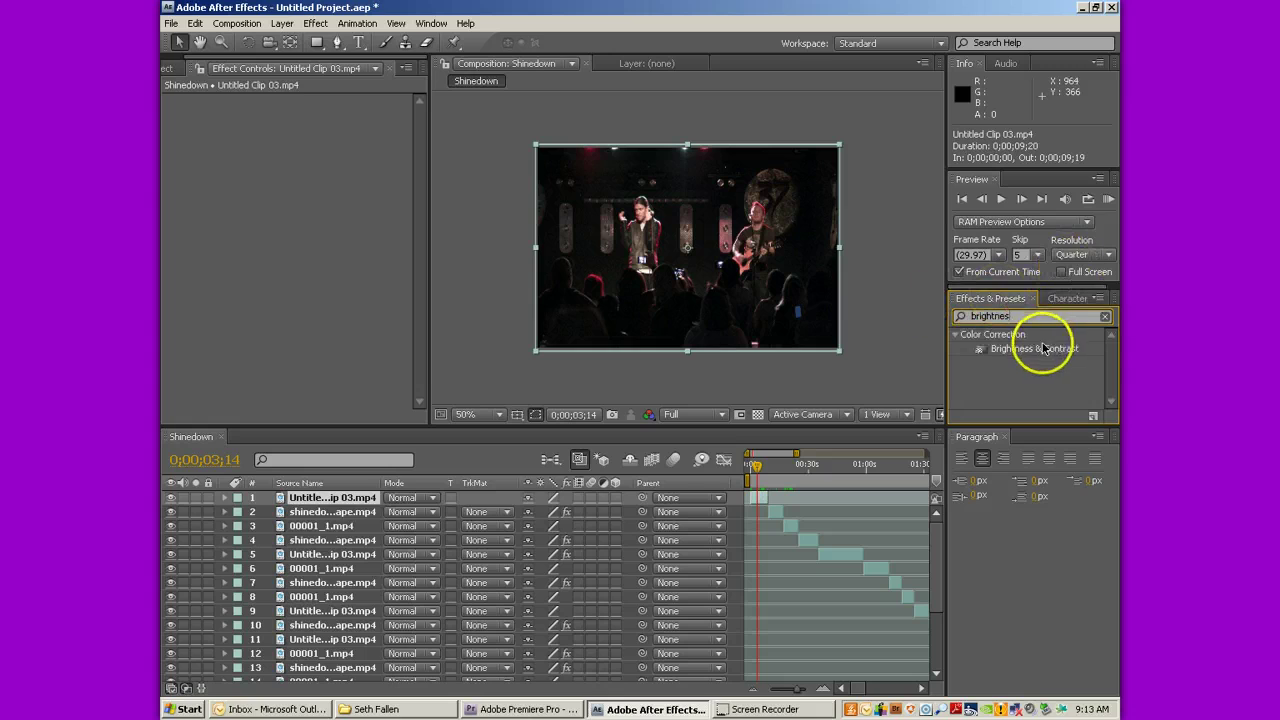
{"action": "left_click_drag", "start_coordinate": [1035, 348], "coordinate": [587, 330]}
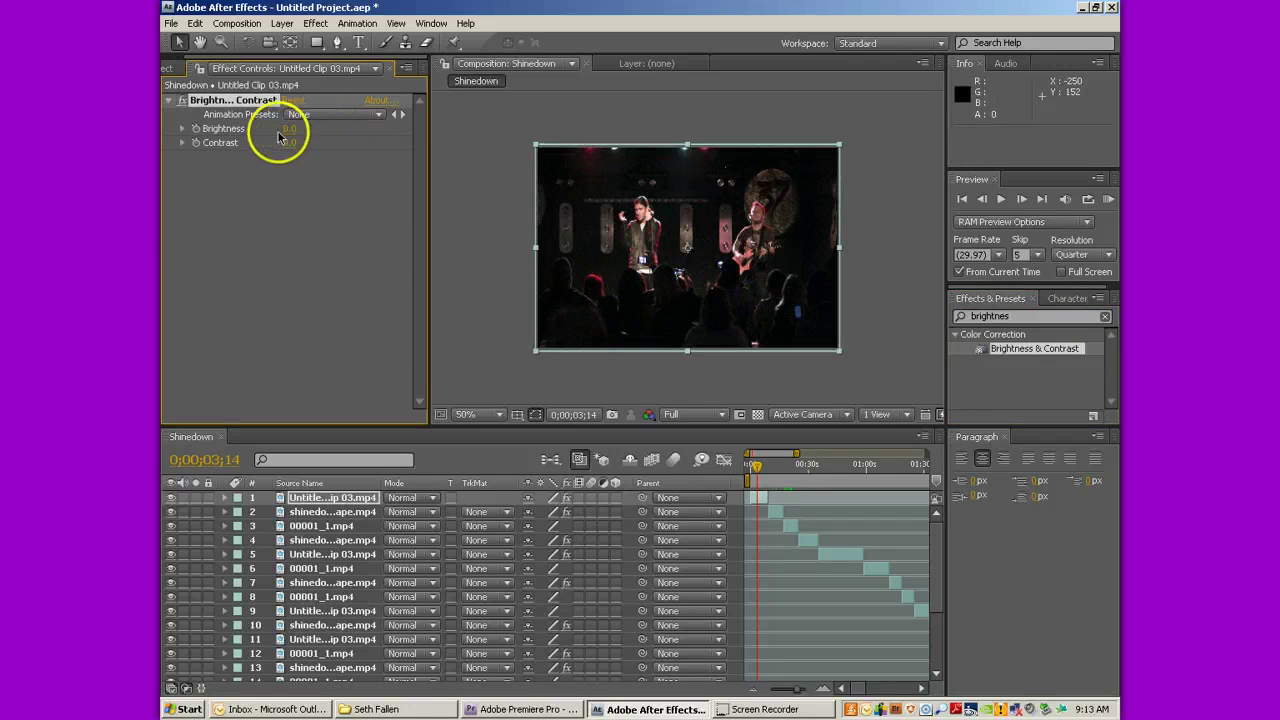
{"action": "left_click_drag", "start_coordinate": [288, 128], "coordinate": [288, 128]}
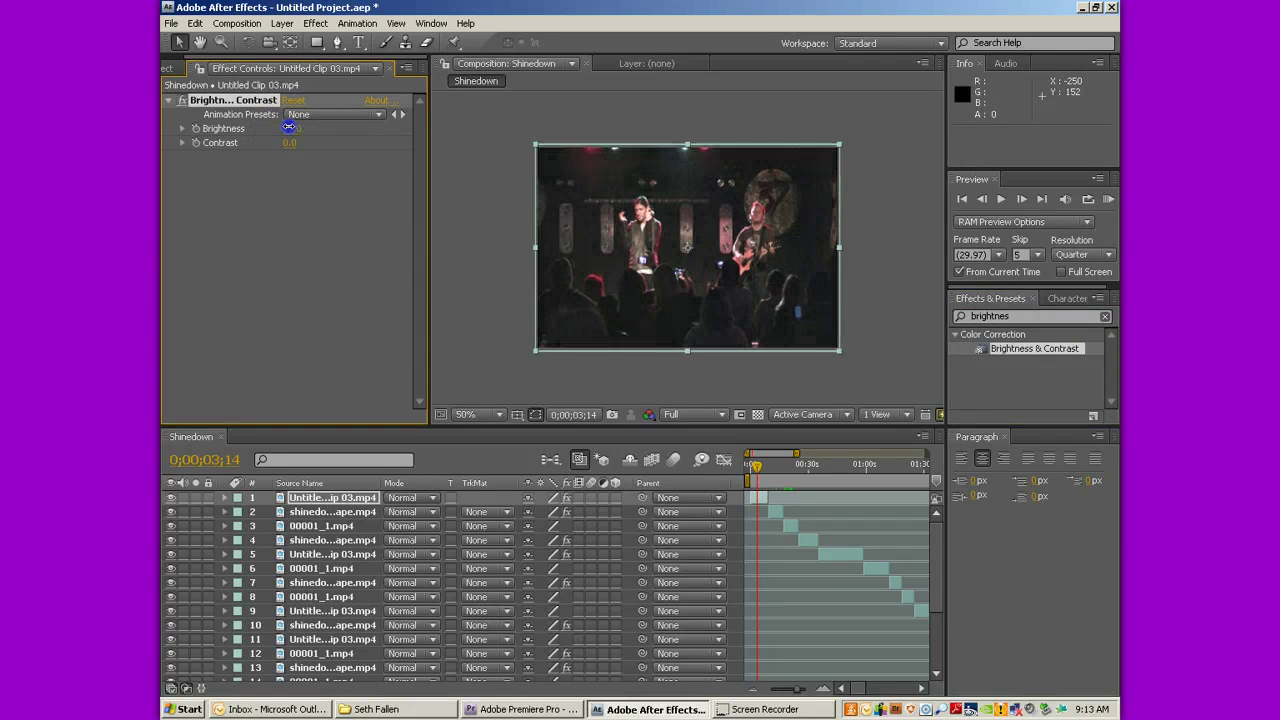
{"action": "mouse_move", "coordinate": [756, 466]}
{"action": "left_mouse_down"}
{"action": "mouse_move", "coordinate": [798, 470]}
{"action": "mouse_move", "coordinate": [751, 474]}
{"action": "left_mouse_up"}
Select the Brightness & Contrast effect and return the playhead to the 3-second frame.
{"action": "left_click", "coordinate": [330, 498]}
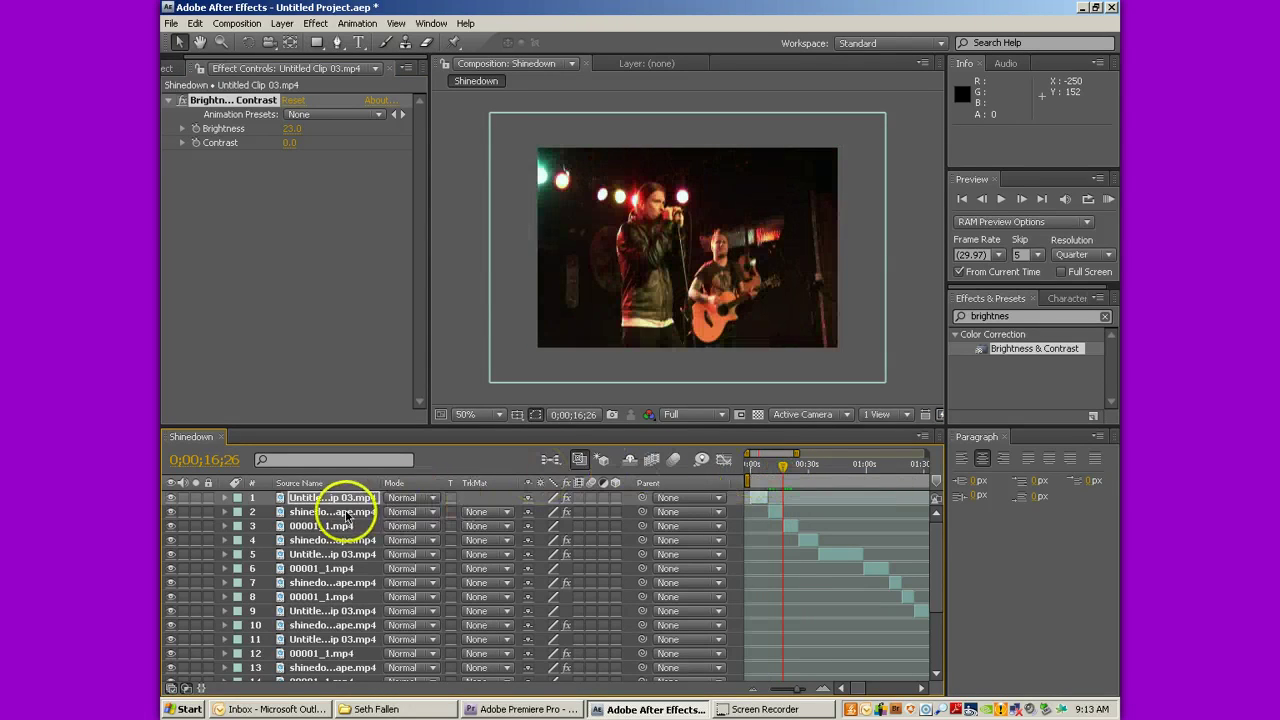
{"action": "left_click", "coordinate": [240, 104]}
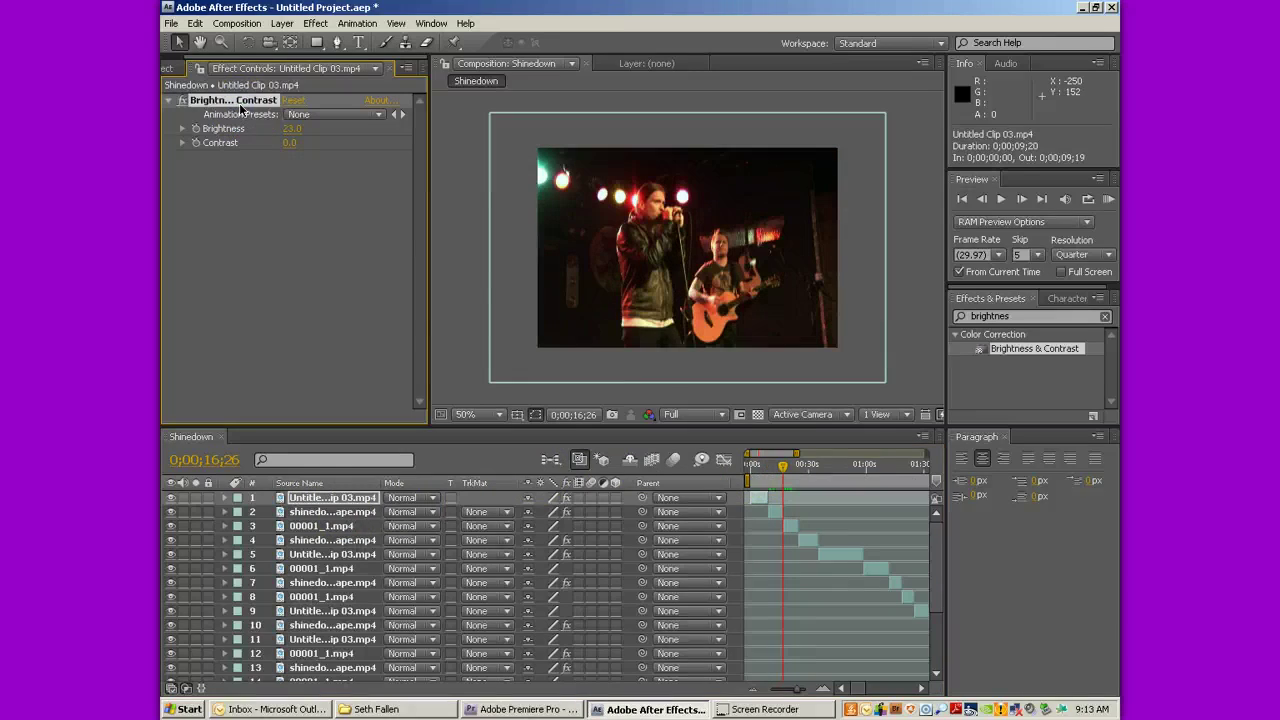
{"action": "left_click", "coordinate": [646, 363]}
{"action": "left_click_drag", "start_coordinate": [783, 470], "coordinate": [757, 472]}
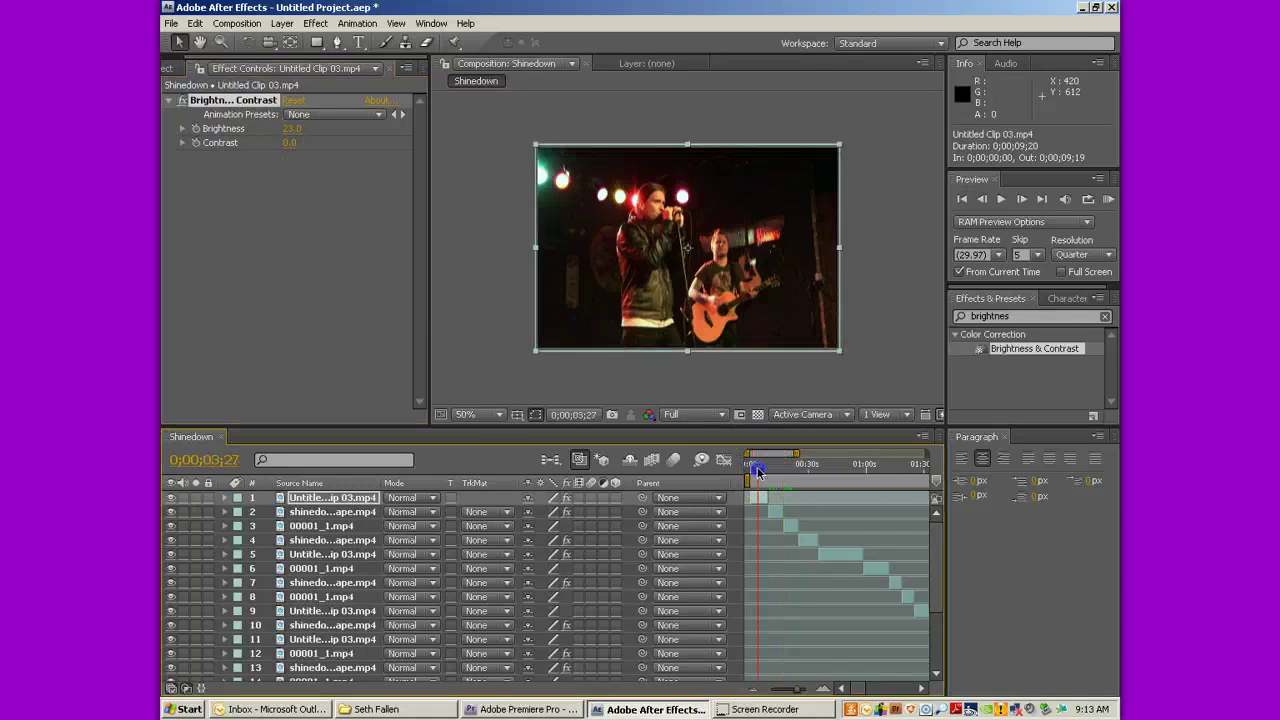
Copy the effect and paste it onto Untitled Clip 03 layers 5, 9, 11, 16 and 18.
{"action": "left_click", "coordinate": [243, 103]}
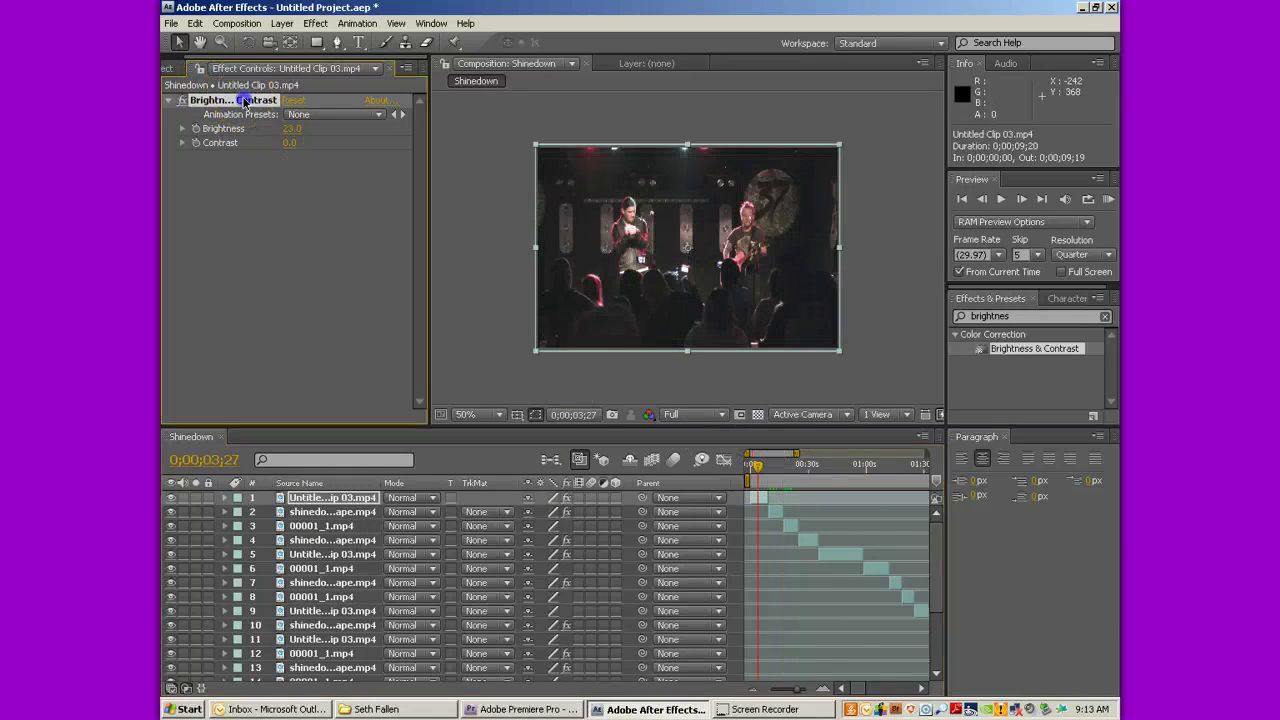
{"action": "left_click", "coordinate": [353, 556], "text": "ctrl"}
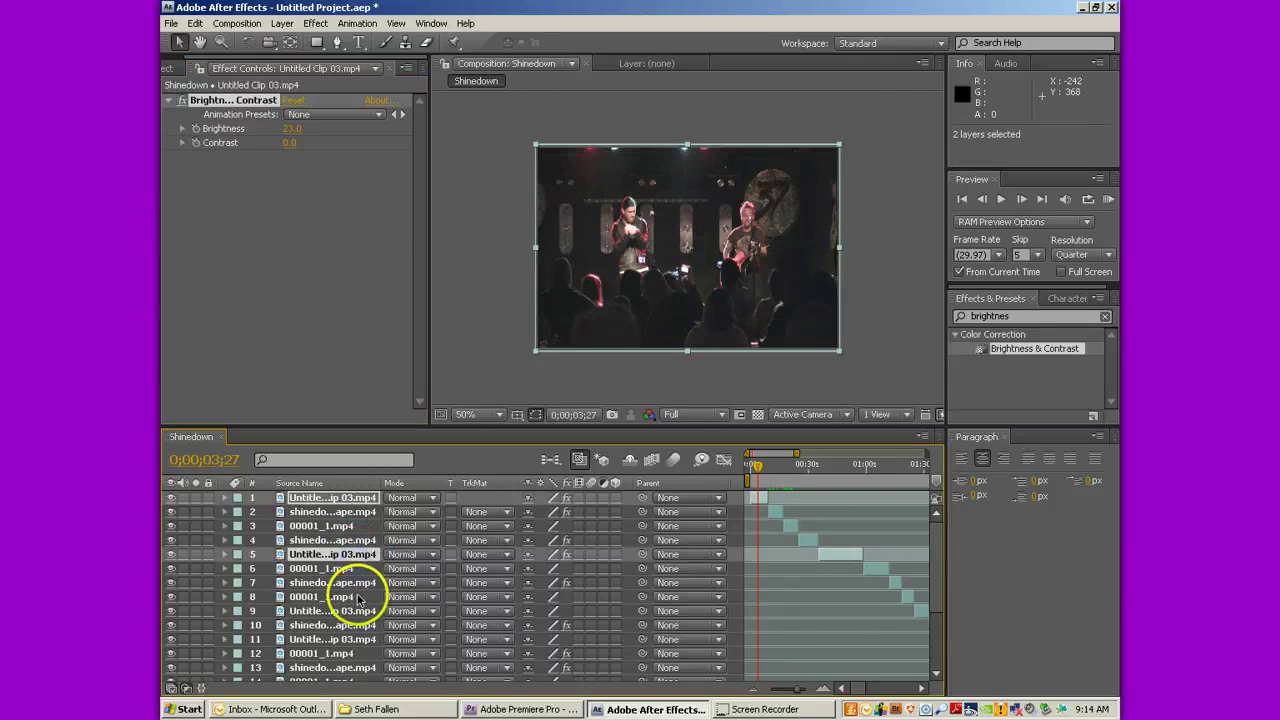
{"action": "left_click", "coordinate": [345, 610], "text": "ctrl"}
{"action": "left_click", "coordinate": [357, 642], "text": "ctrl"}
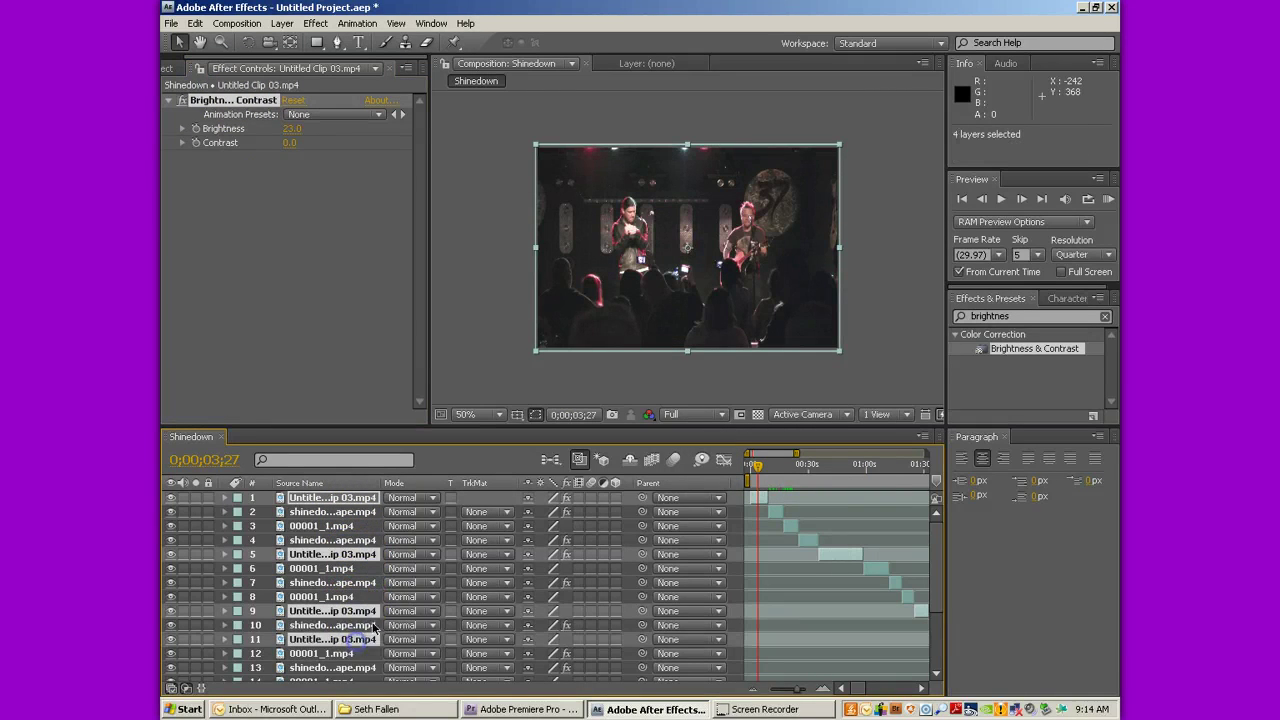
{"action": "scroll", "coordinate": [375, 625], "scroll_direction": "down", "scroll_amount": 3}
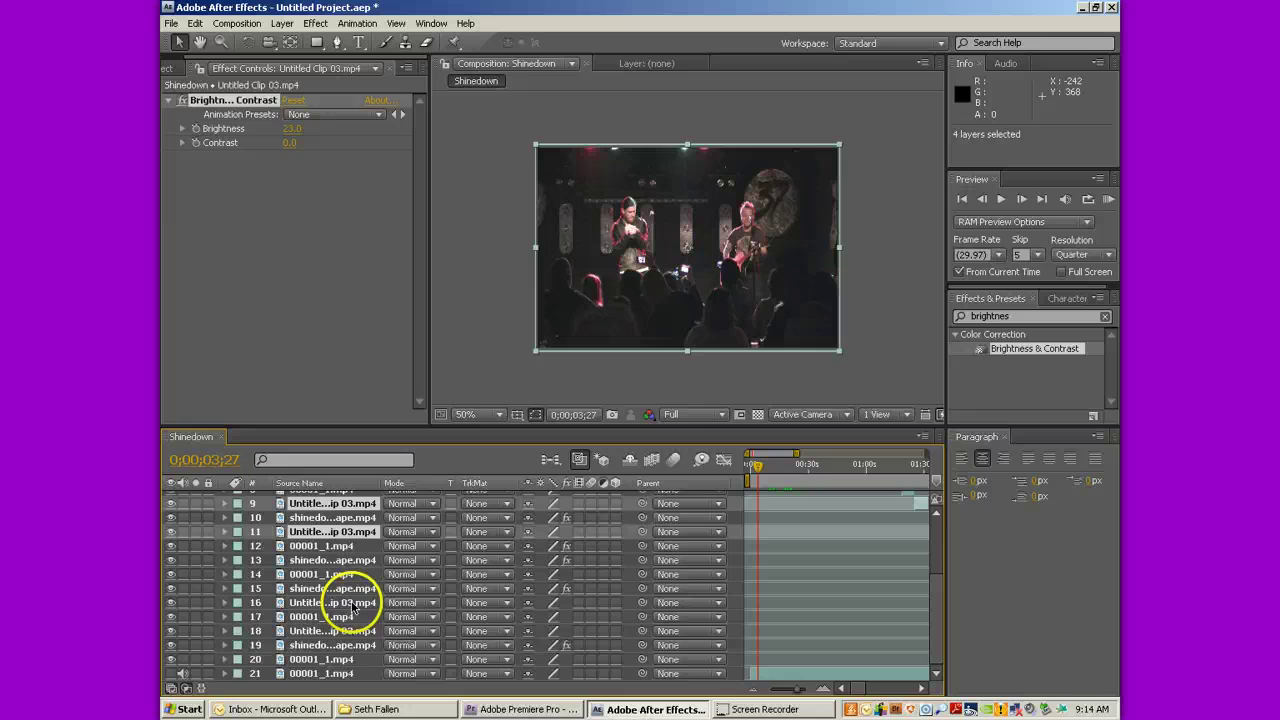
{"action": "left_click", "coordinate": [353, 603], "text": "ctrl"}
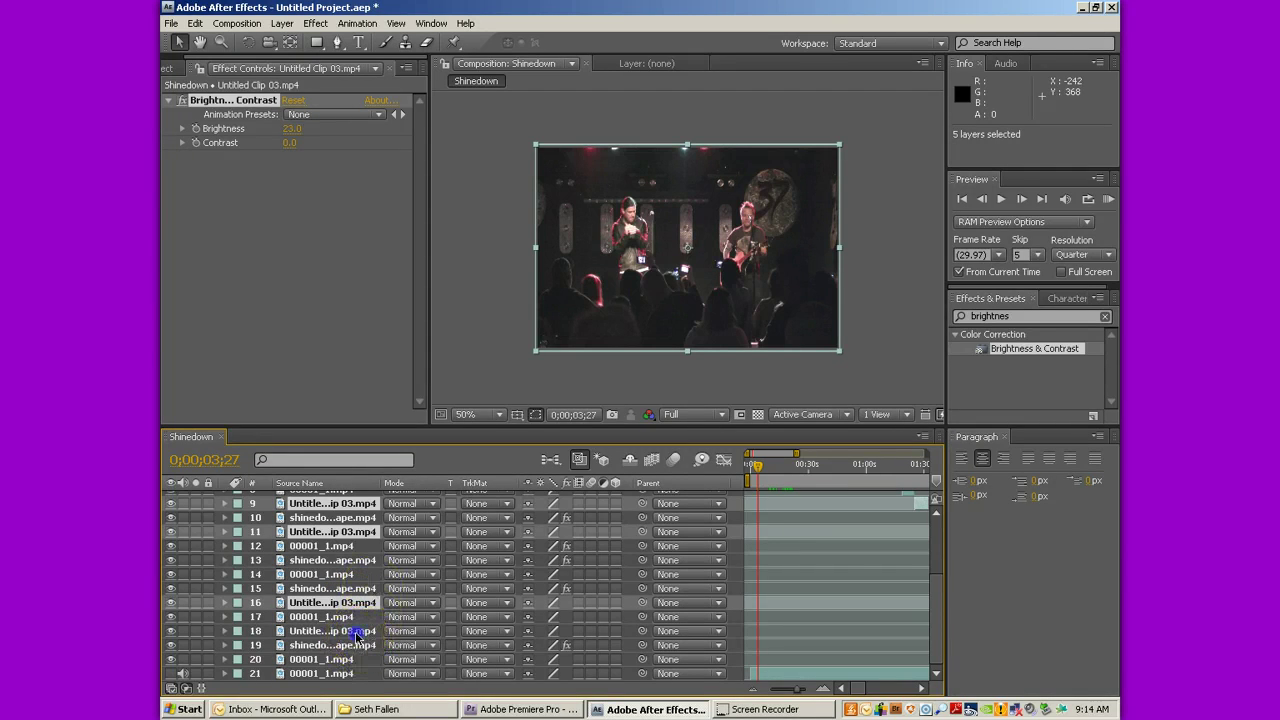
{"action": "left_click", "coordinate": [357, 633], "text": "ctrl"}
{"action": "key", "text": "ctrl+v"}
{"action": "left_click", "coordinate": [766, 482]}
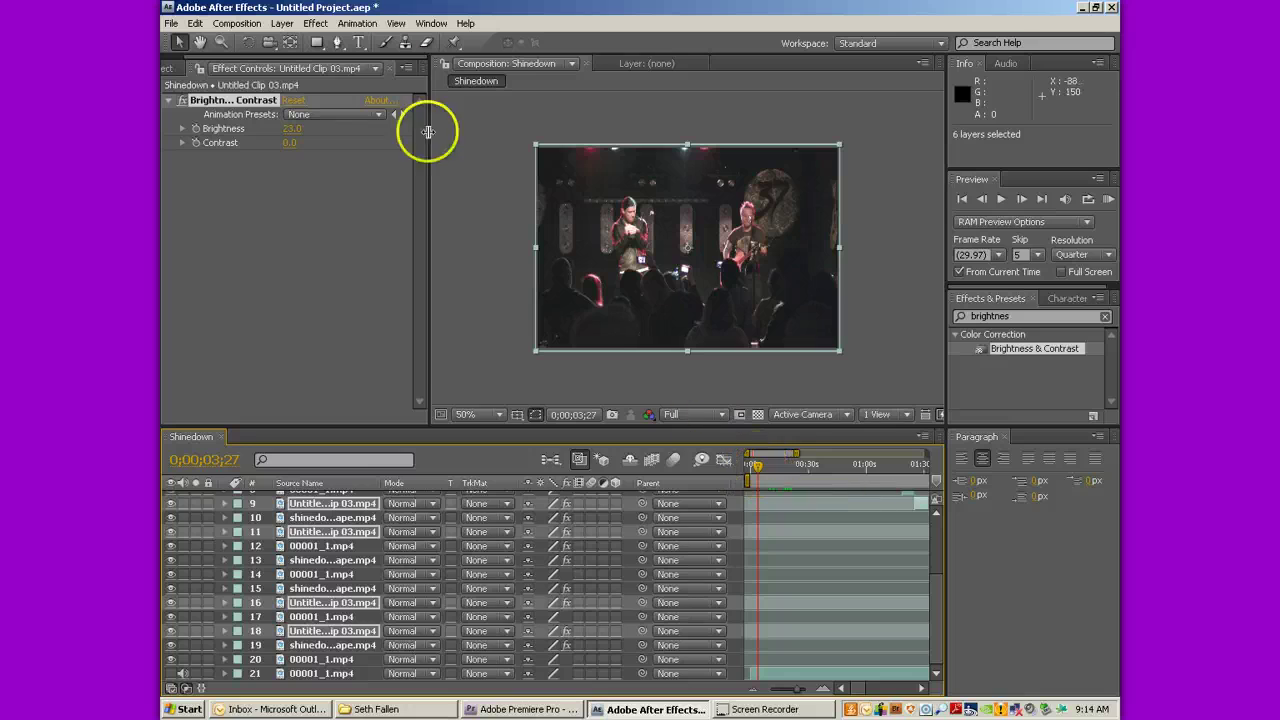
Use Save As to store the project as shinedown.aep.
{"action": "left_click", "coordinate": [171, 23]}
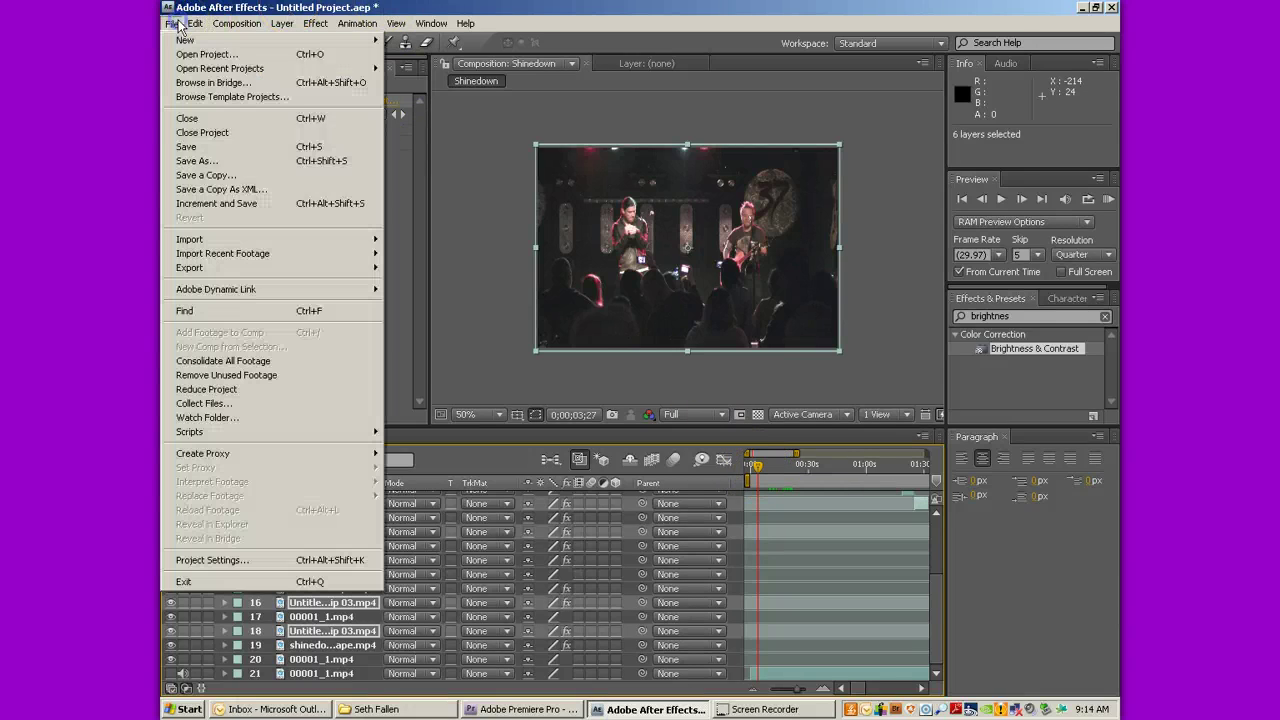
{"action": "left_click", "coordinate": [271, 170]}
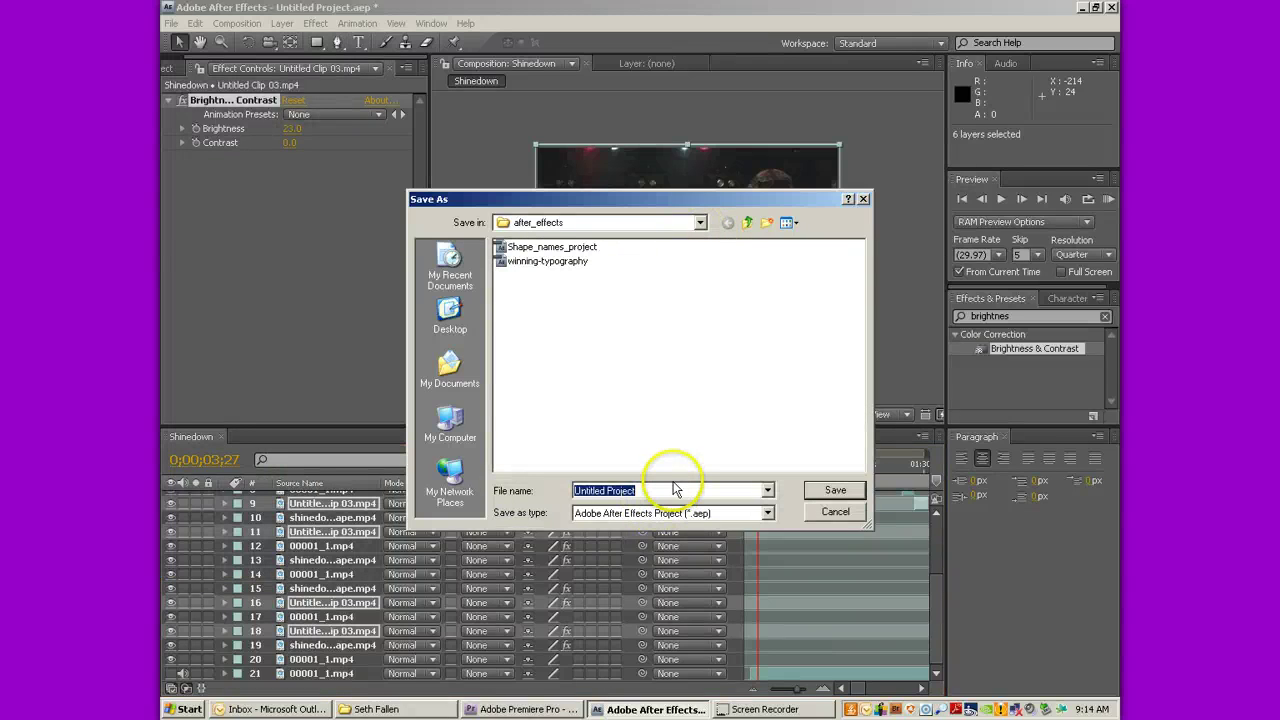
{"action": "key", "text": "Return"}
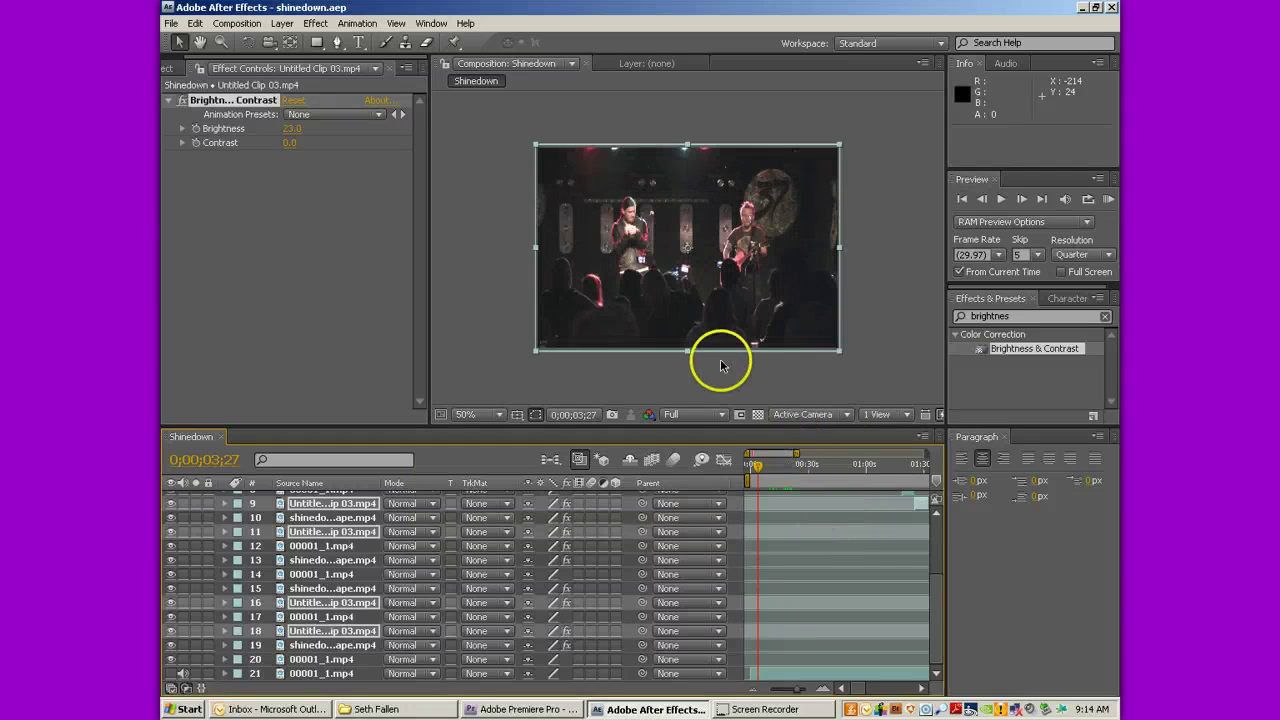
{"action": "left_click", "coordinate": [367, 547]}
RAM-preview the brightened edit, stop playback, and return the playhead to 0;00;00;00.
{"action": "left_click", "coordinate": [1107, 199]}
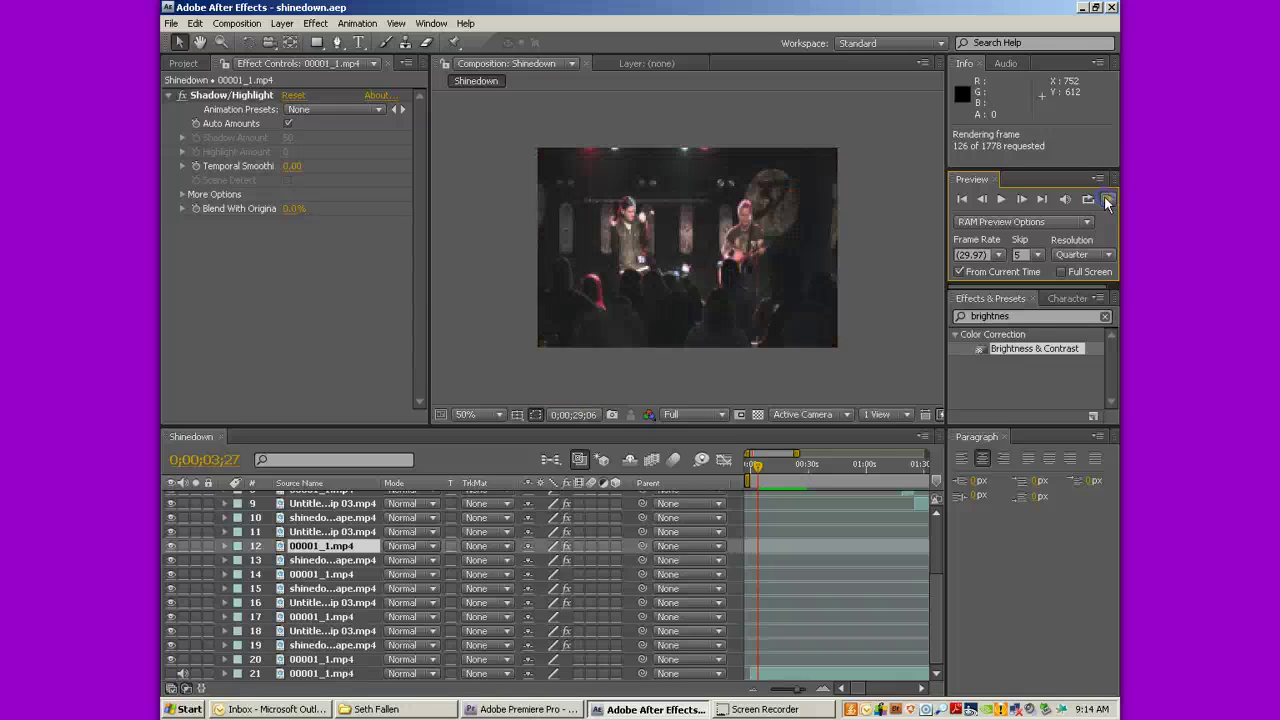
{"action": "left_click", "coordinate": [1097, 201]}
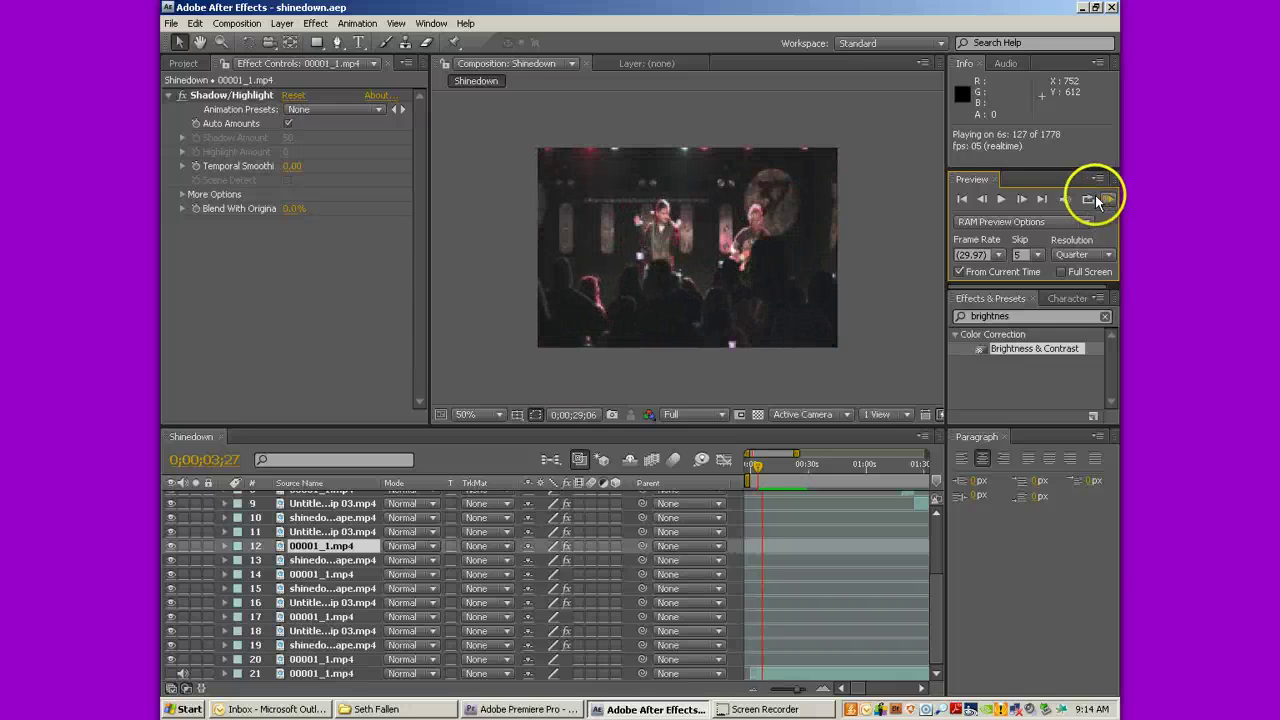
{"action": "left_click", "coordinate": [680, 389]}
{"action": "left_click", "coordinate": [751, 450]}
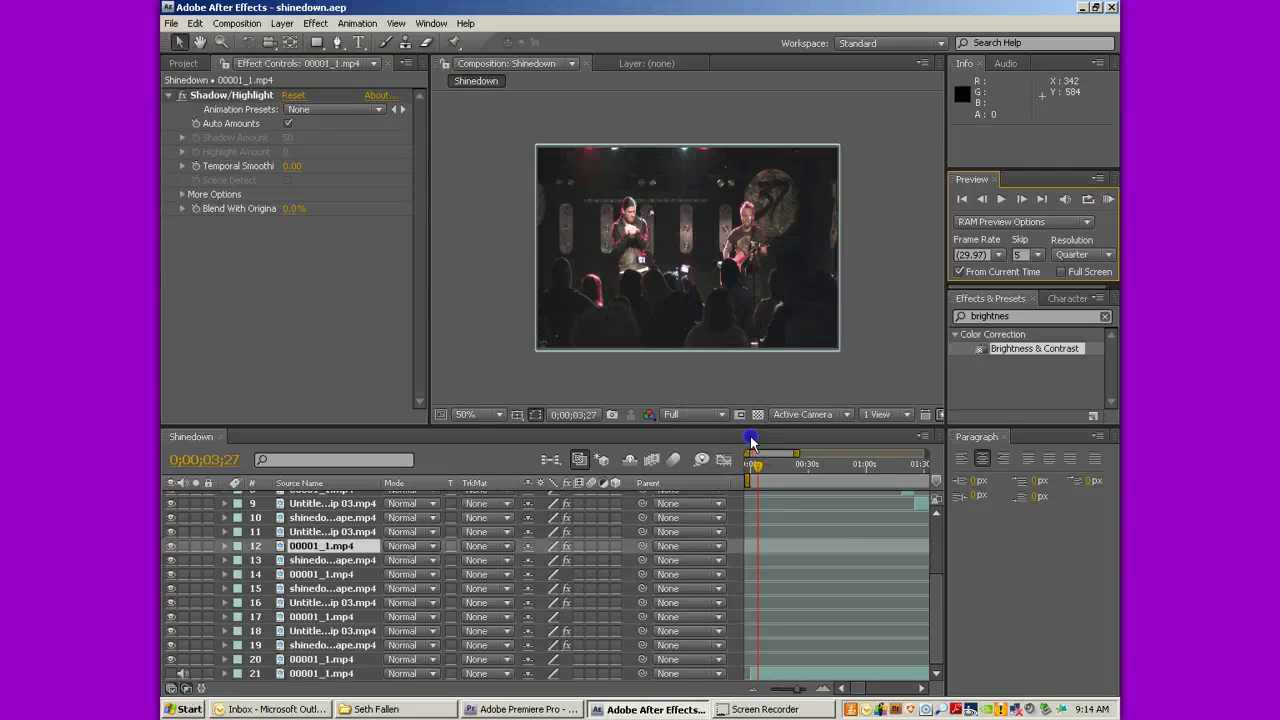
{"action": "left_click_drag", "start_coordinate": [761, 472], "coordinate": [749, 466]}
{"action": "left_click", "coordinate": [443, 166]}
{"action": "left_click", "coordinate": [357, 44]}
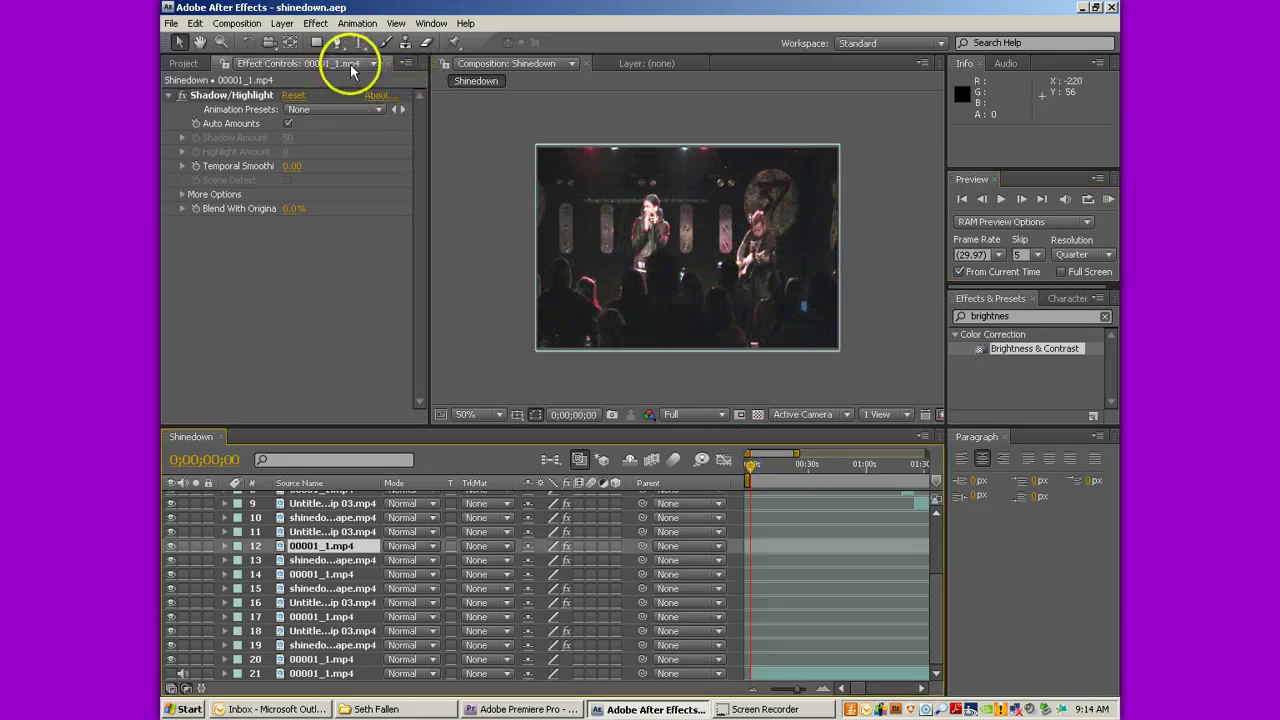
Create a SHINEDOWN text layer, move it lower in the frame, and make its fill white.
{"action": "left_click", "coordinate": [587, 296]}
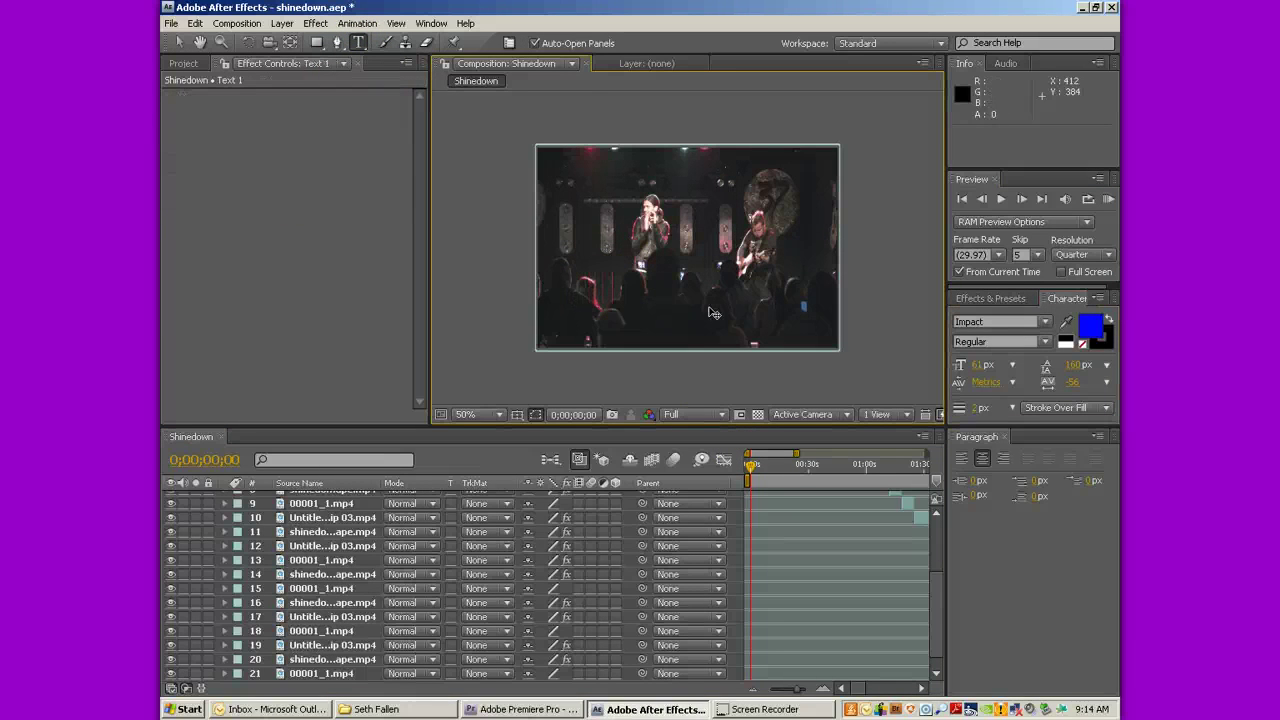
{"action": "type", "text": "SHINEDOWN"}
{"action": "left_click_drag", "start_coordinate": [706, 294], "coordinate": [686, 369]}
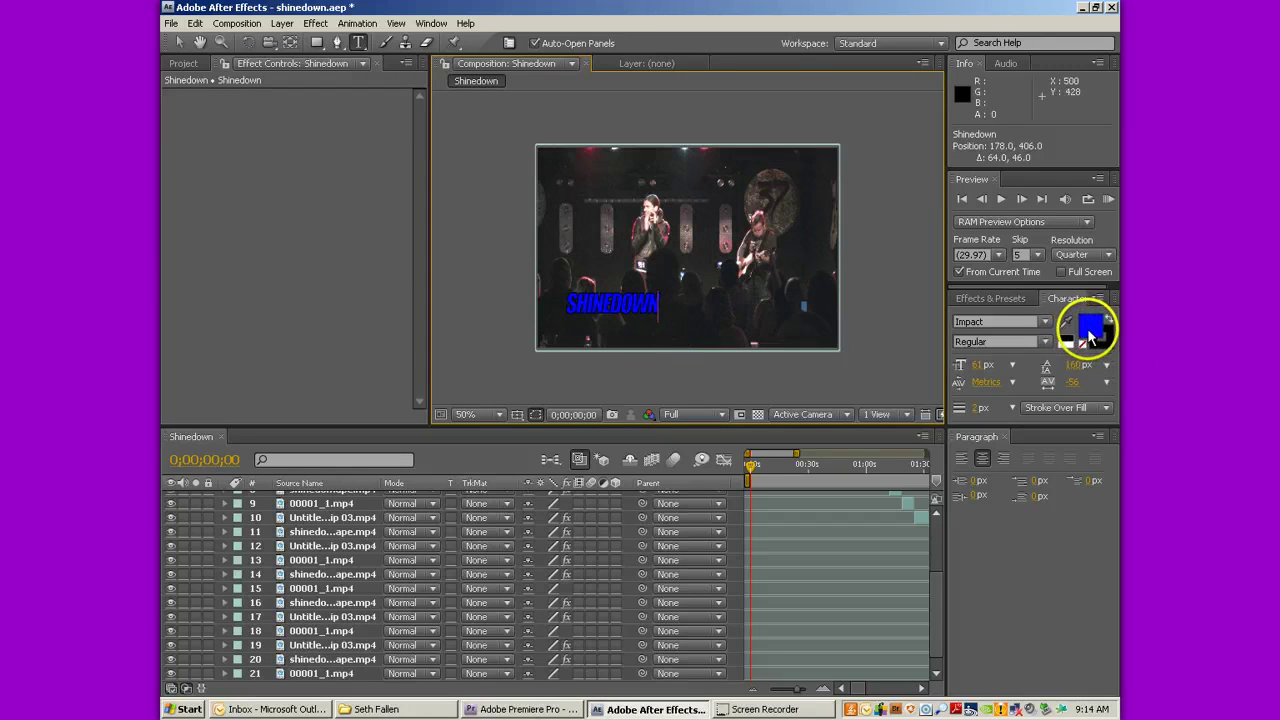
{"action": "scroll", "coordinate": [333, 505], "scroll_direction": "up", "scroll_amount": 3}
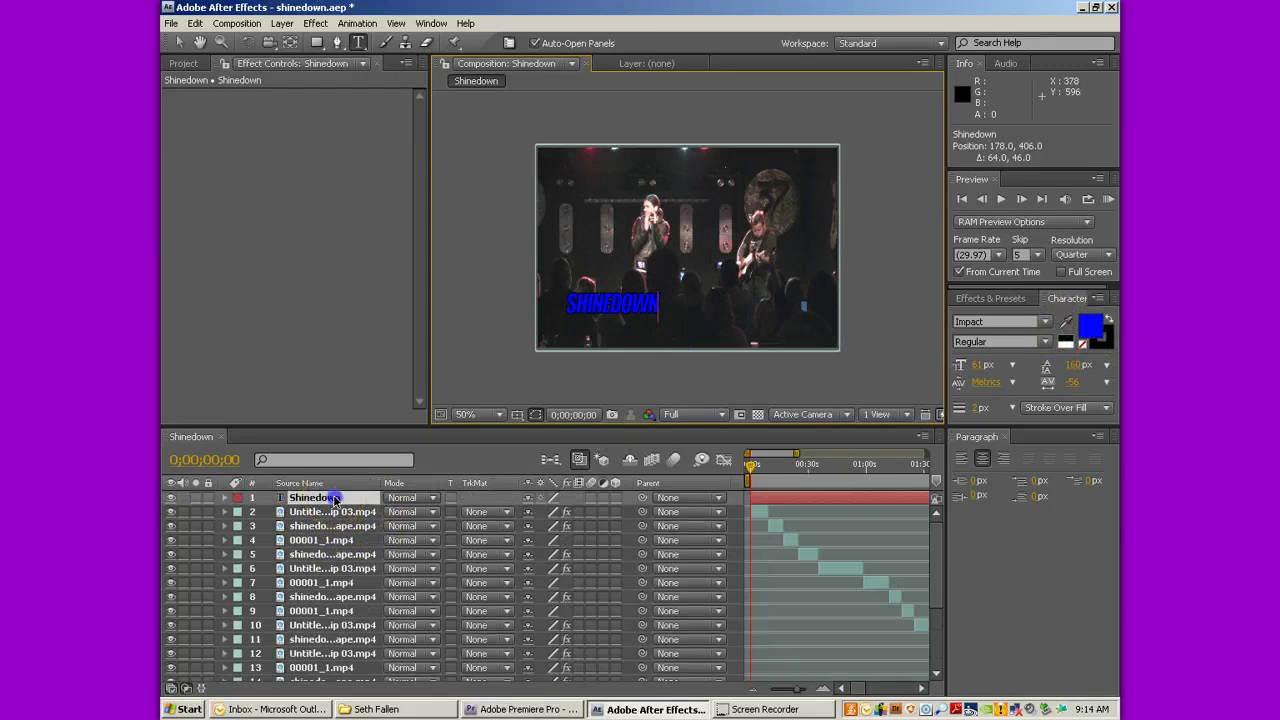
{"action": "left_click", "coordinate": [1093, 325]}
{"action": "left_click_drag", "start_coordinate": [720, 320], "coordinate": [648, 275]}
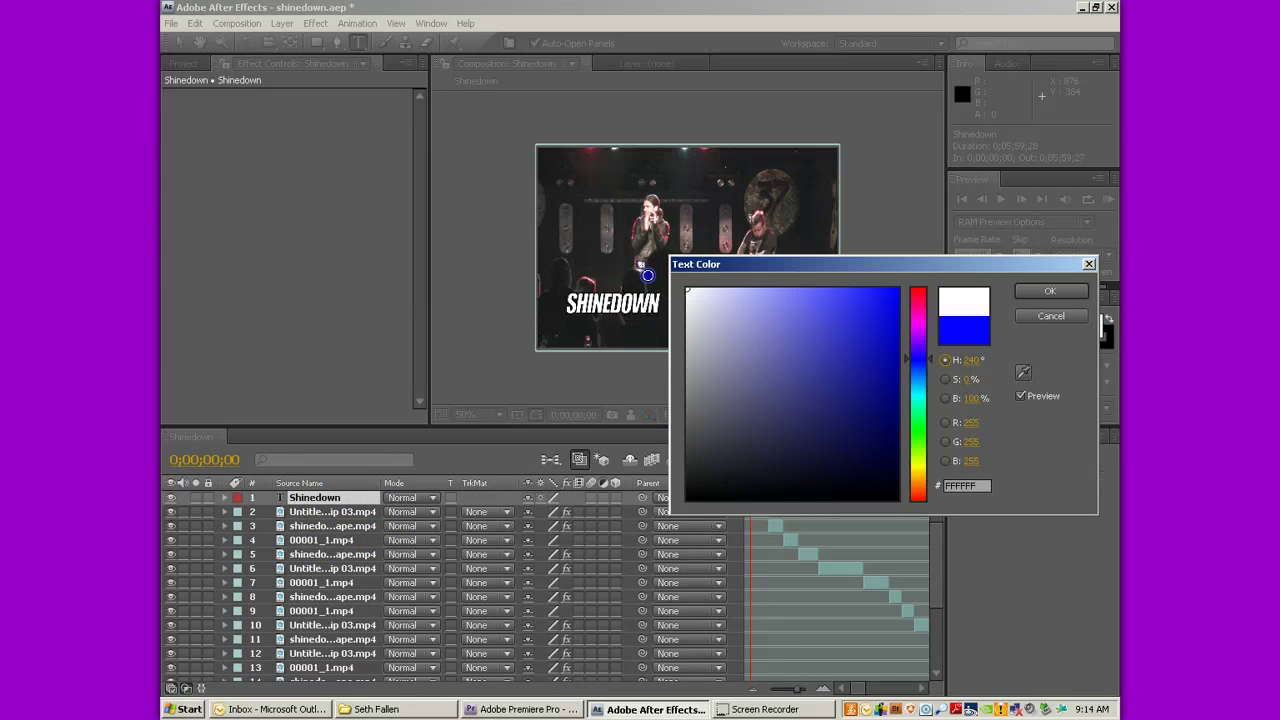
{"action": "left_click", "coordinate": [1055, 291]}
Set the title font to Haettenschweiler after trying Harrington, Harlow Solid Italic and Goudy Stout.
{"action": "left_click", "coordinate": [1045, 322]}
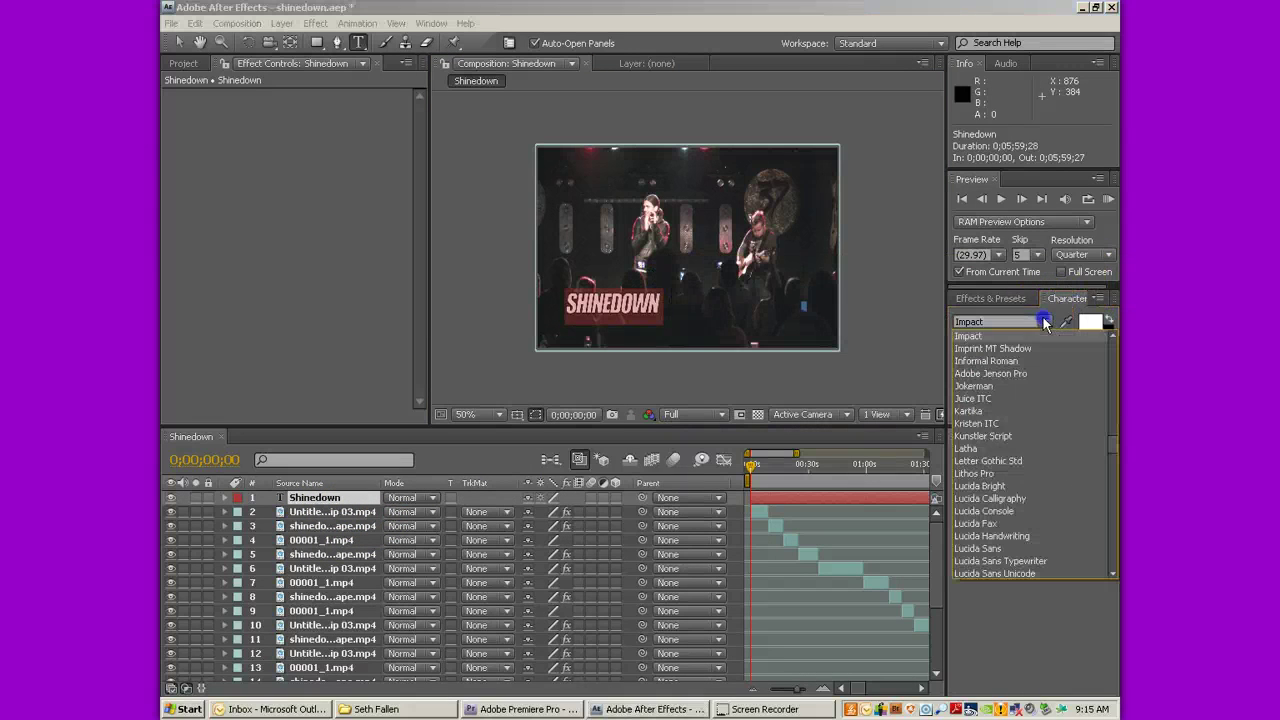
{"action": "scroll", "coordinate": [1040, 340], "scroll_direction": "up", "scroll_amount": 2}
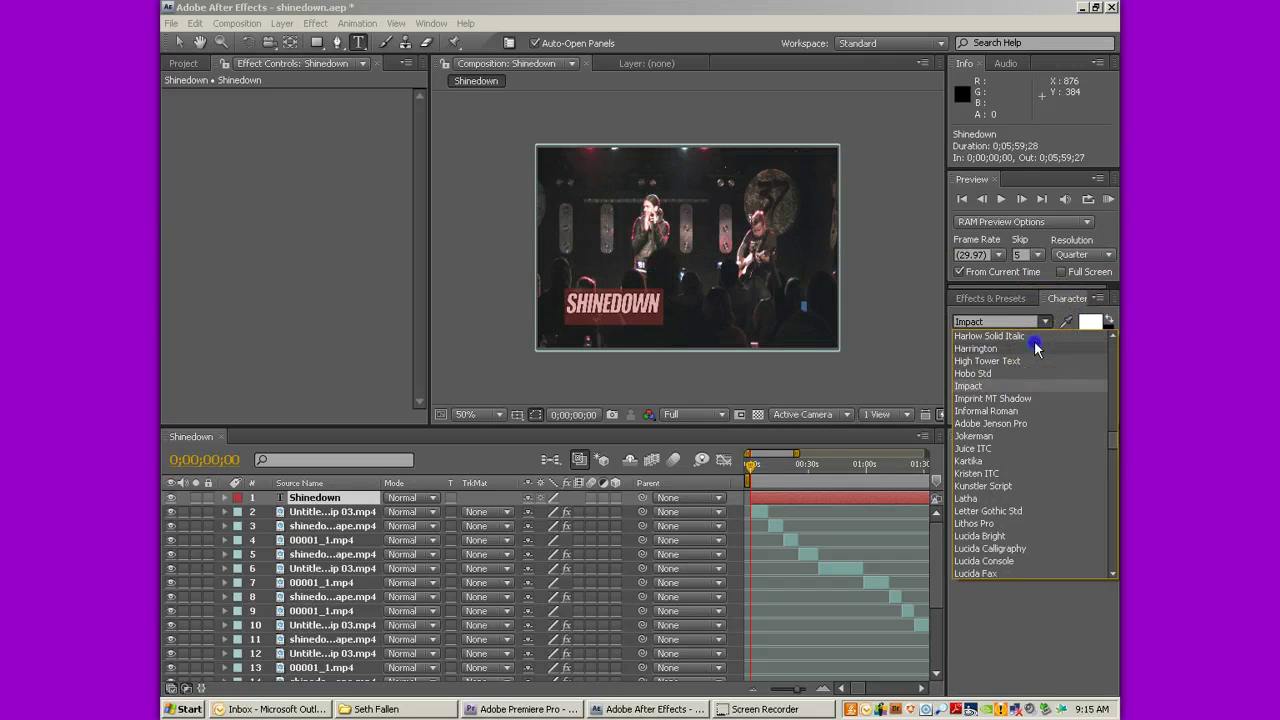
{"action": "left_click", "coordinate": [1036, 348]}
{"action": "left_click", "coordinate": [1001, 322]}
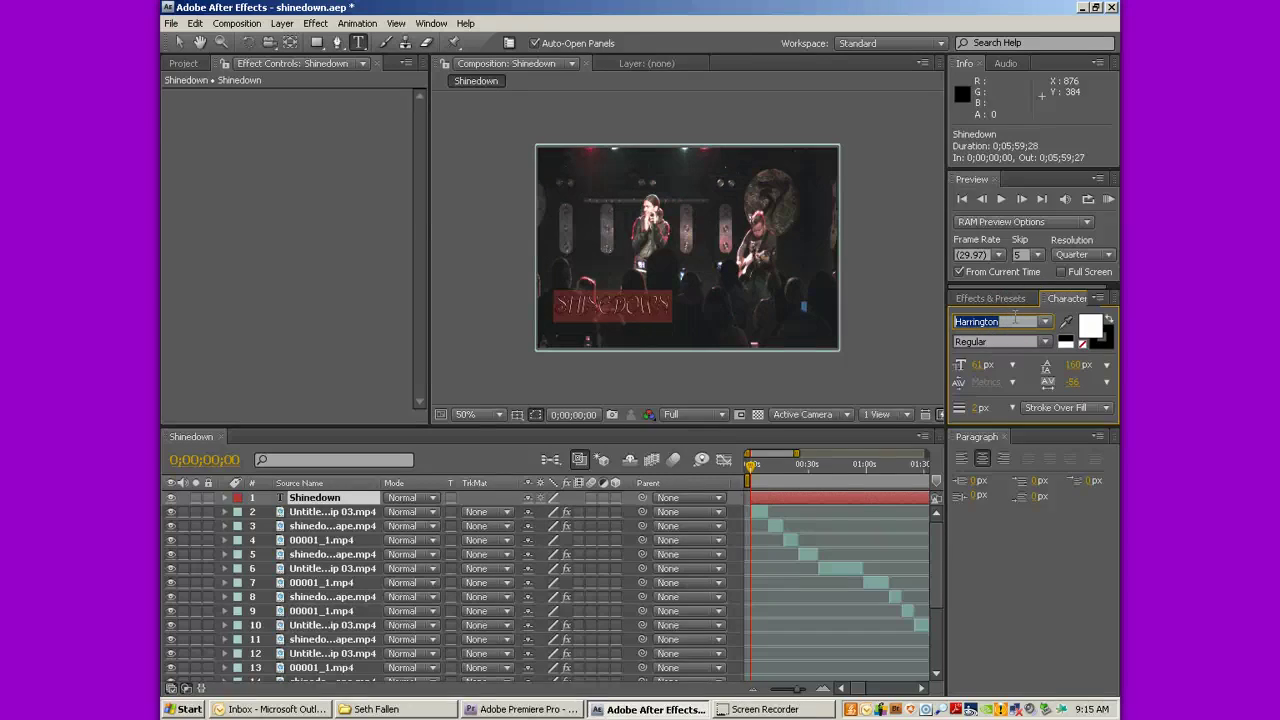
{"action": "key", "text": "Up"}
{"action": "key", "text": "Up"}
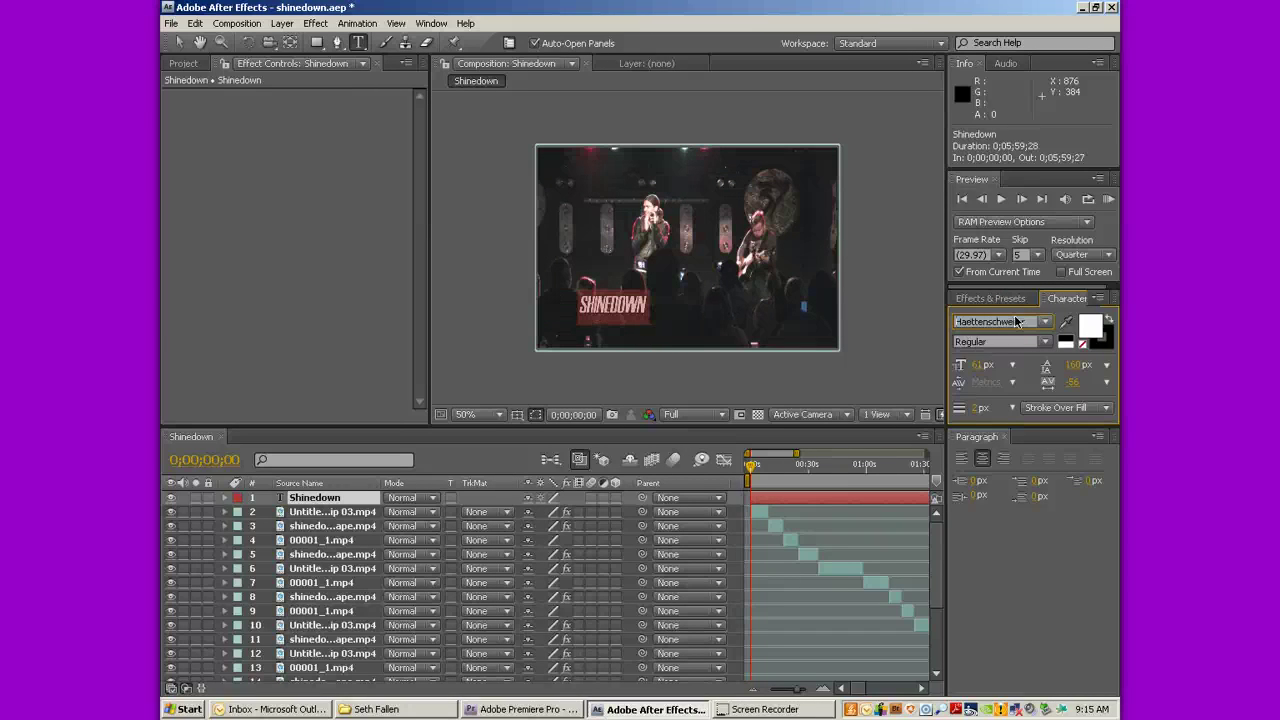
{"action": "key", "text": "Up"}
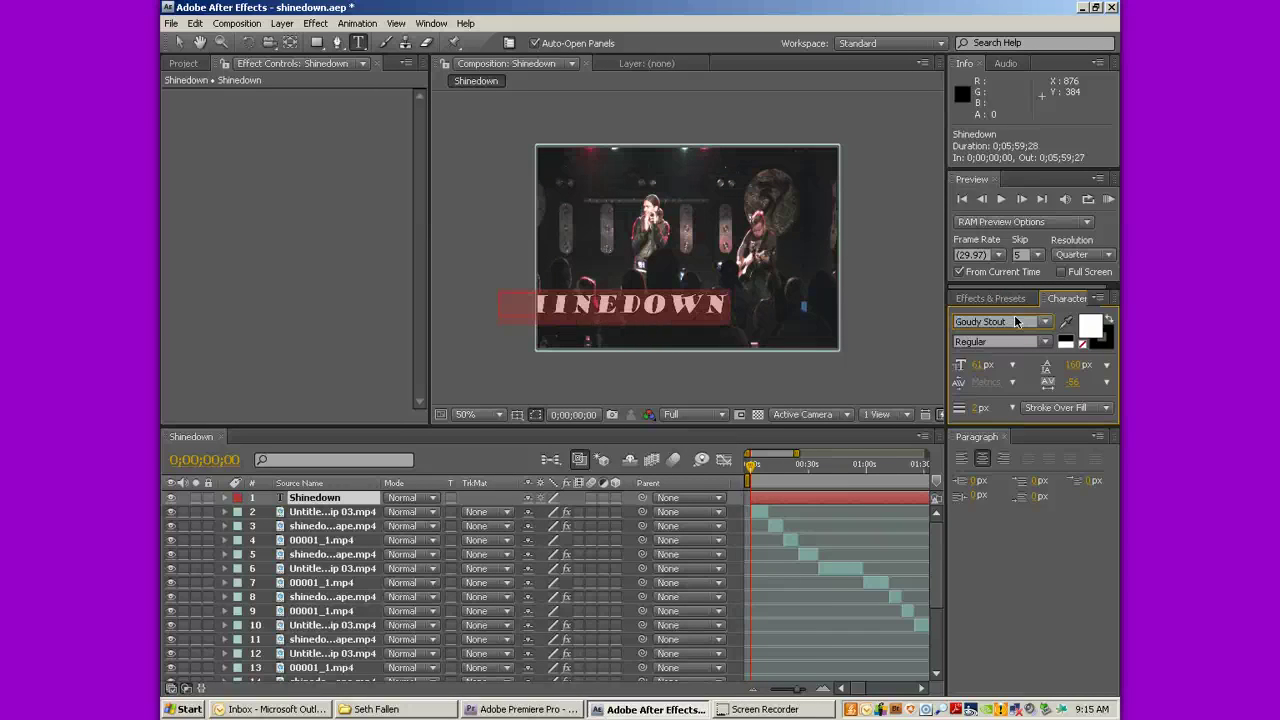
{"action": "key", "text": "Up"}
{"action": "key", "text": "Down"}
{"action": "key", "text": "Down"}
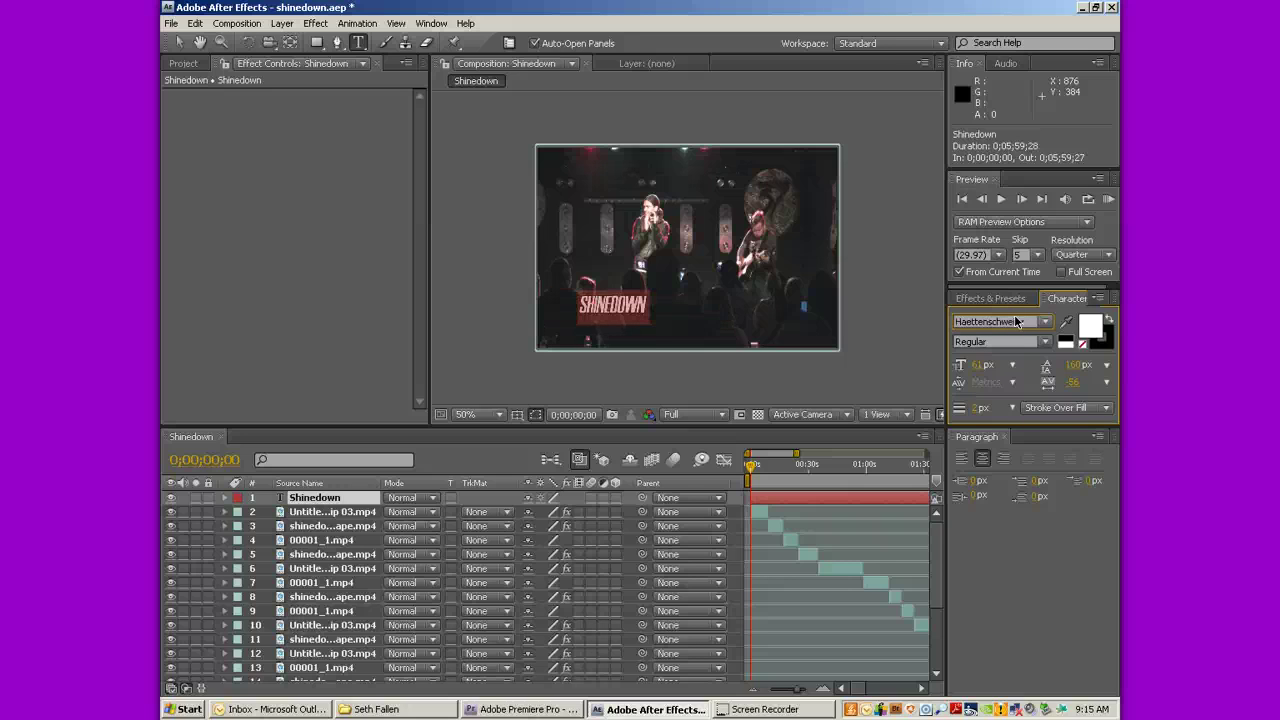
Widen the title's letter spacing and nudge SHINEDOWN slightly up-left into place.
{"action": "left_click_drag", "start_coordinate": [1070, 388], "coordinate": [1086, 385]}
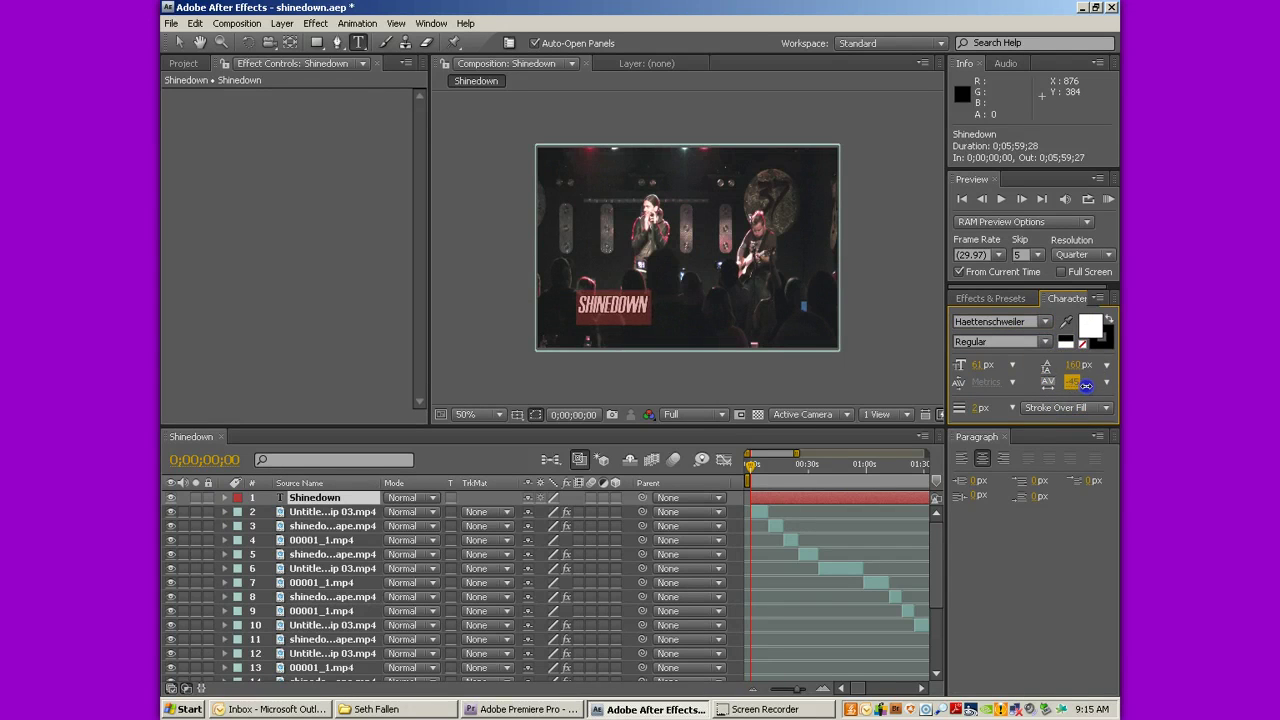
{"action": "left_click", "coordinate": [1066, 382]}
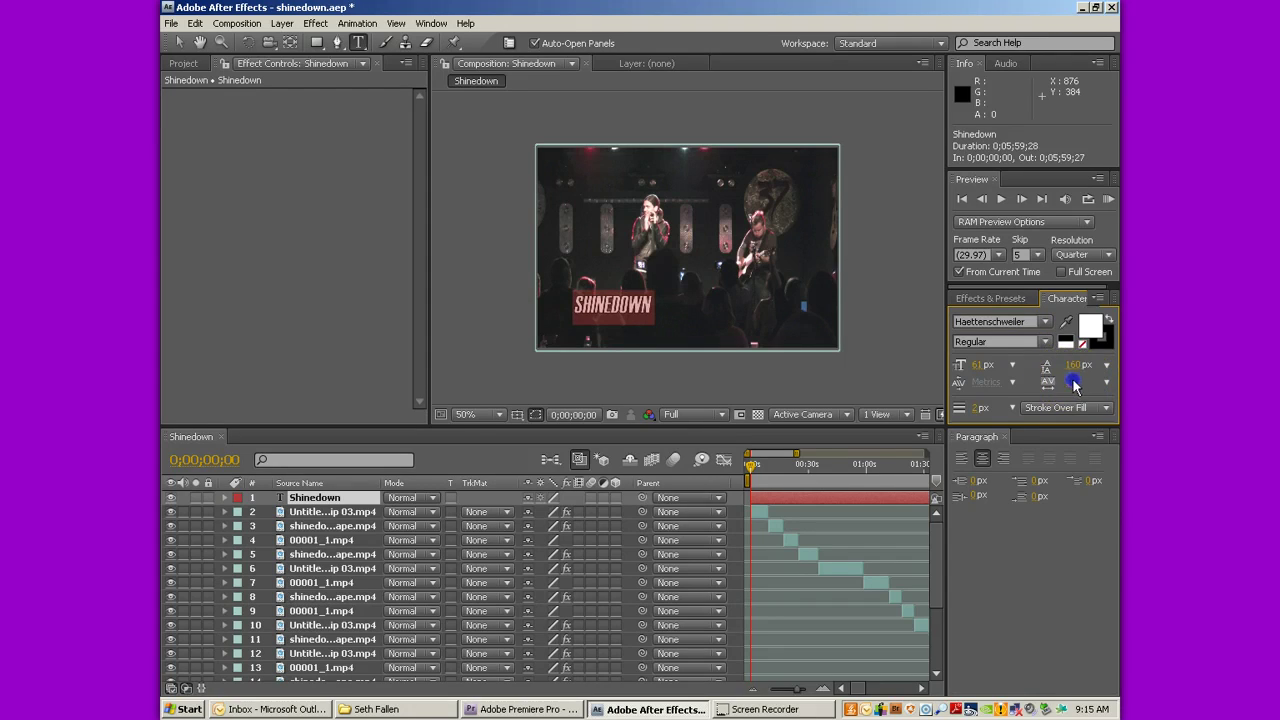
{"action": "left_click_drag", "start_coordinate": [1068, 385], "coordinate": [1097, 386]}
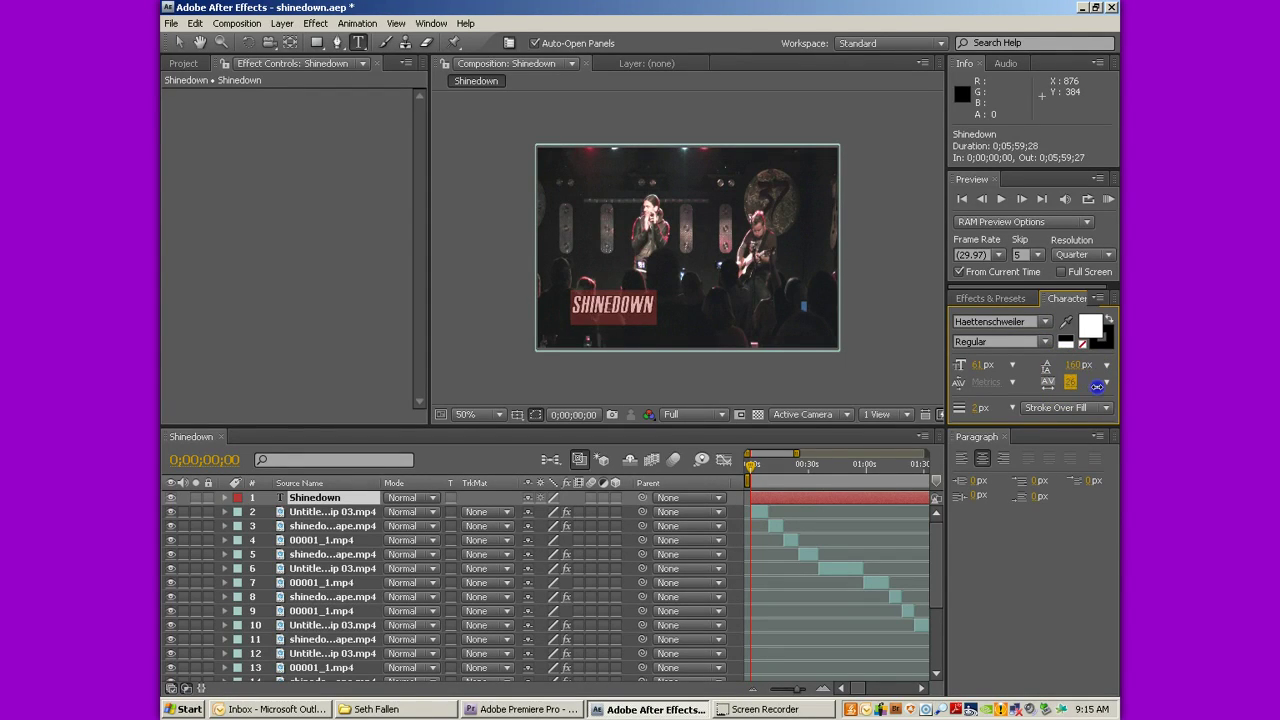
{"action": "left_click", "coordinate": [178, 42]}
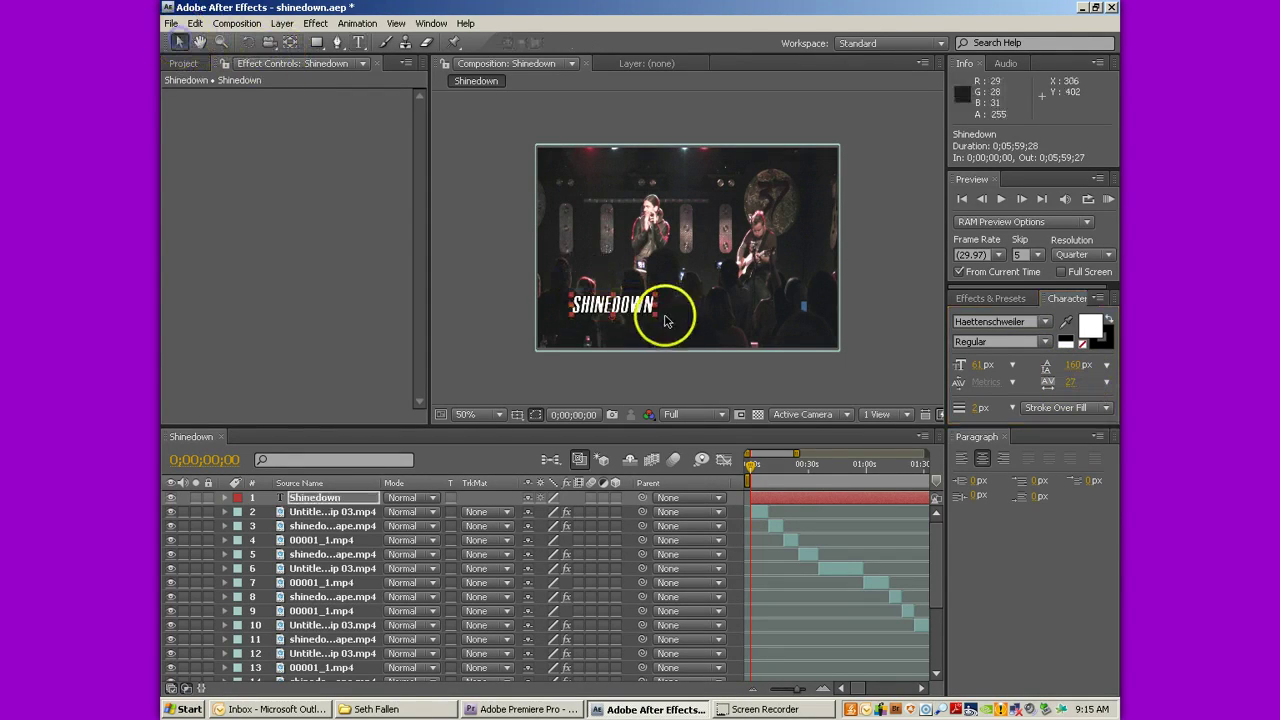
{"action": "left_click_drag", "start_coordinate": [666, 314], "coordinate": [645, 309]}
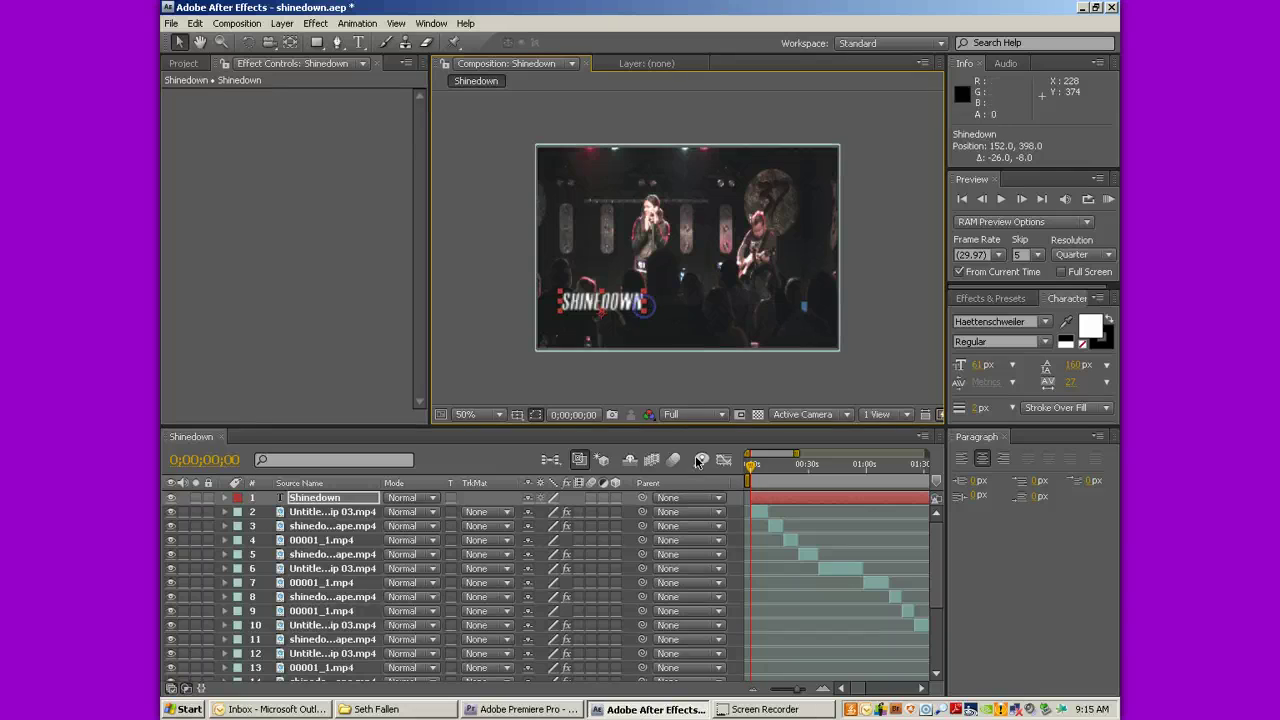
{"action": "left_click", "coordinate": [632, 349]}
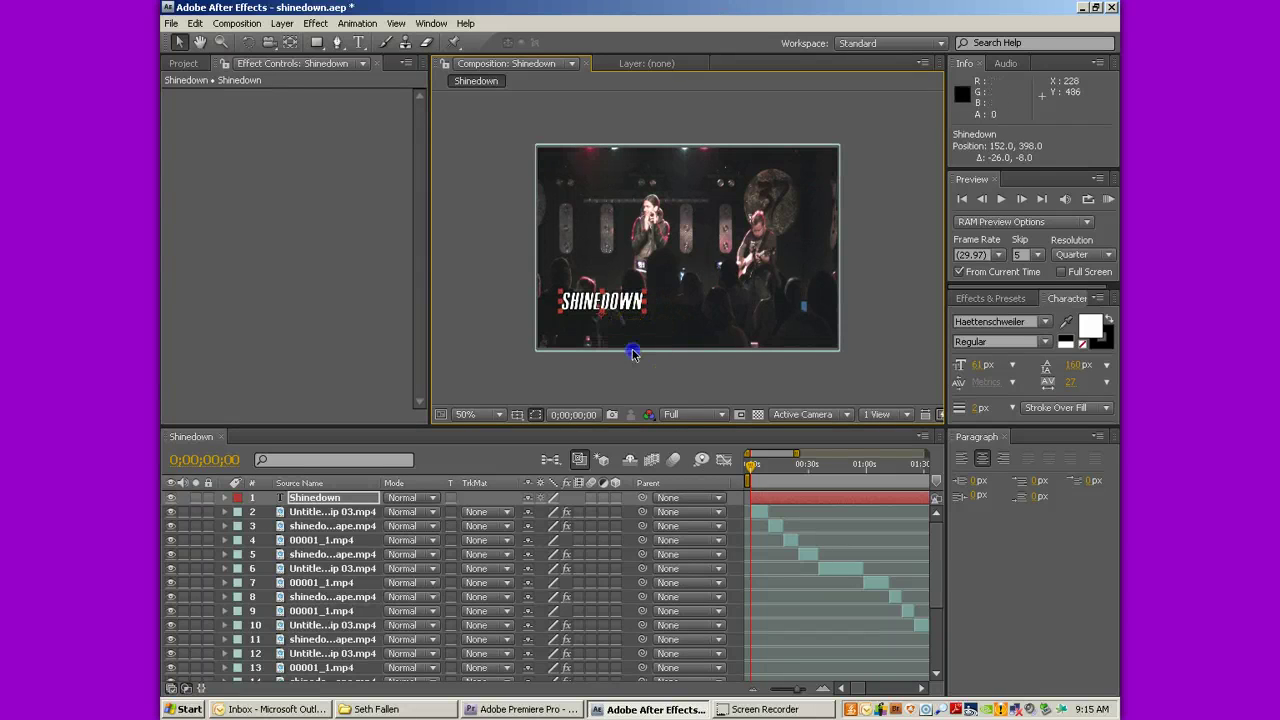
Duplicate the title, retype it as SOUND OF MADNESS, and move it below SHINEDOWN.
{"action": "left_click", "coordinate": [347, 497]}
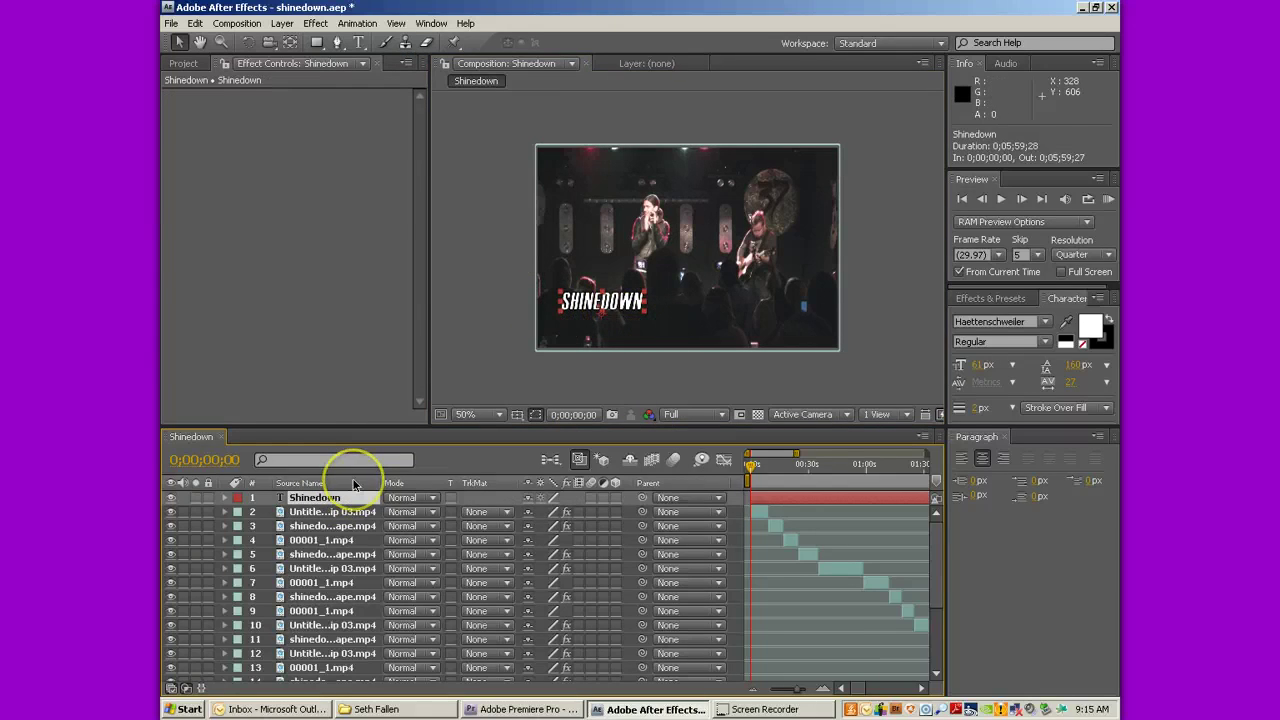
{"action": "key", "text": "ctrl+d"}
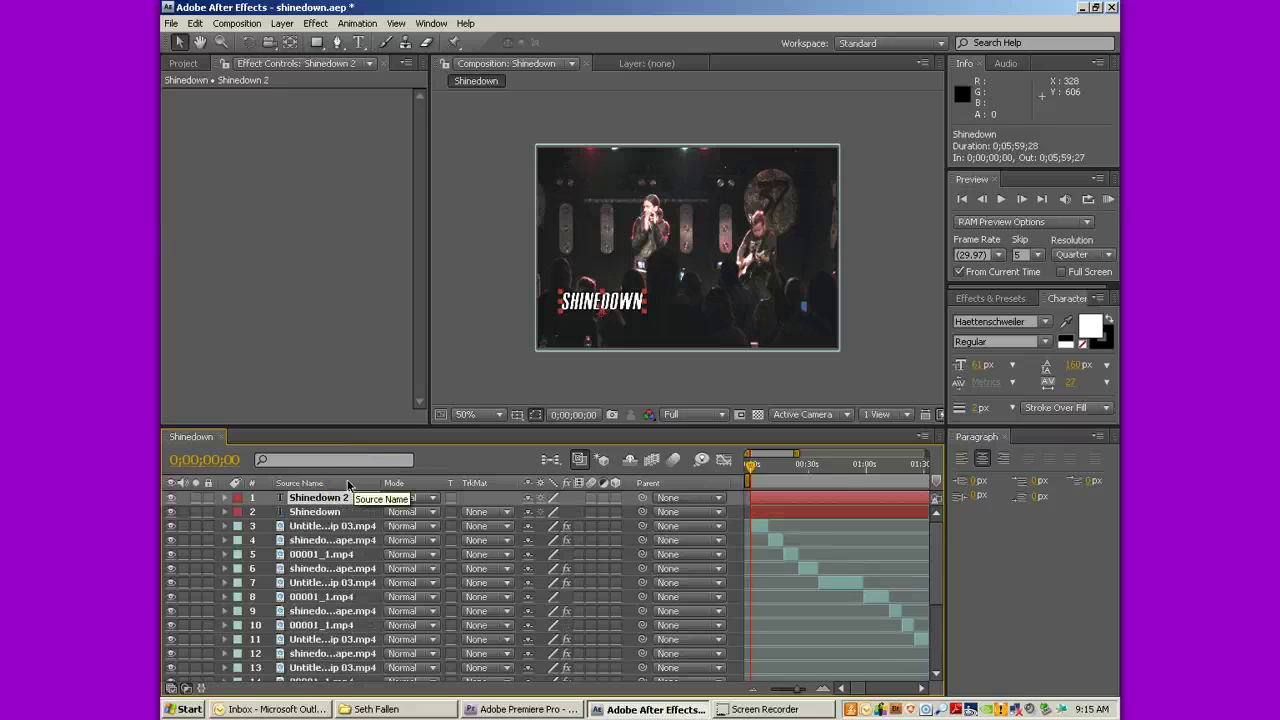
{"action": "double_click", "coordinate": [325, 496]}
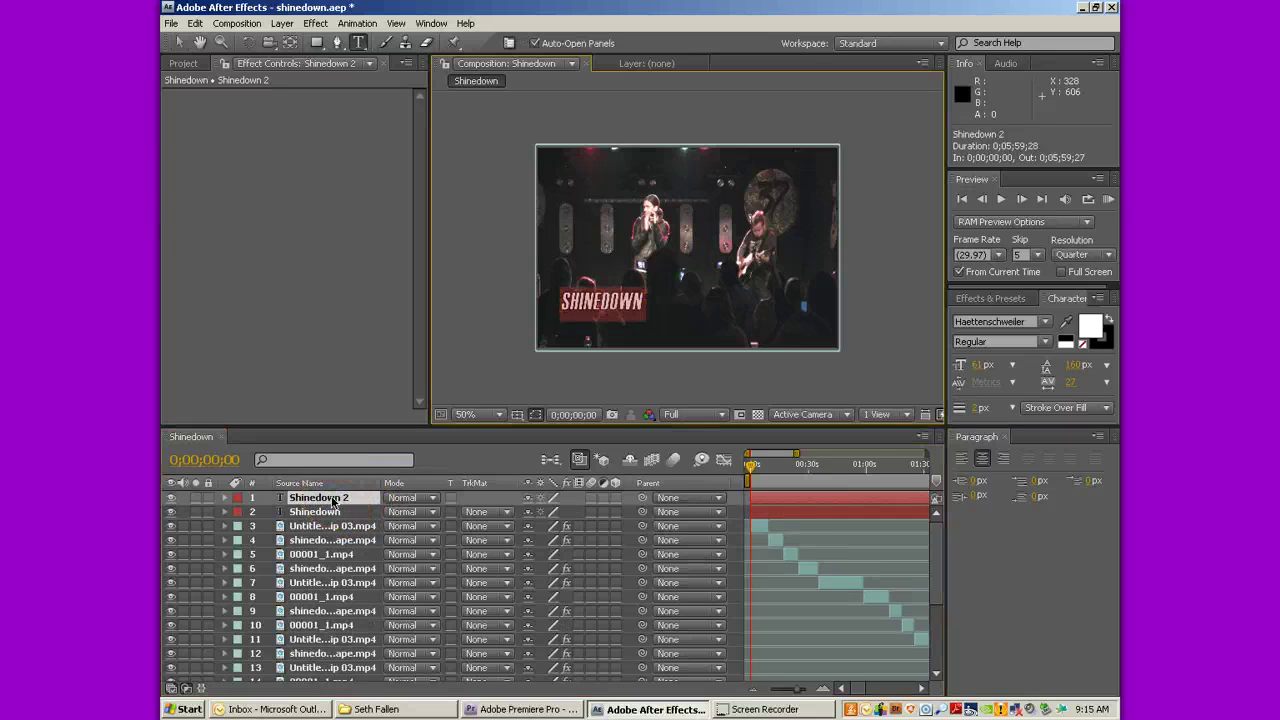
{"action": "key", "text": "Right"}
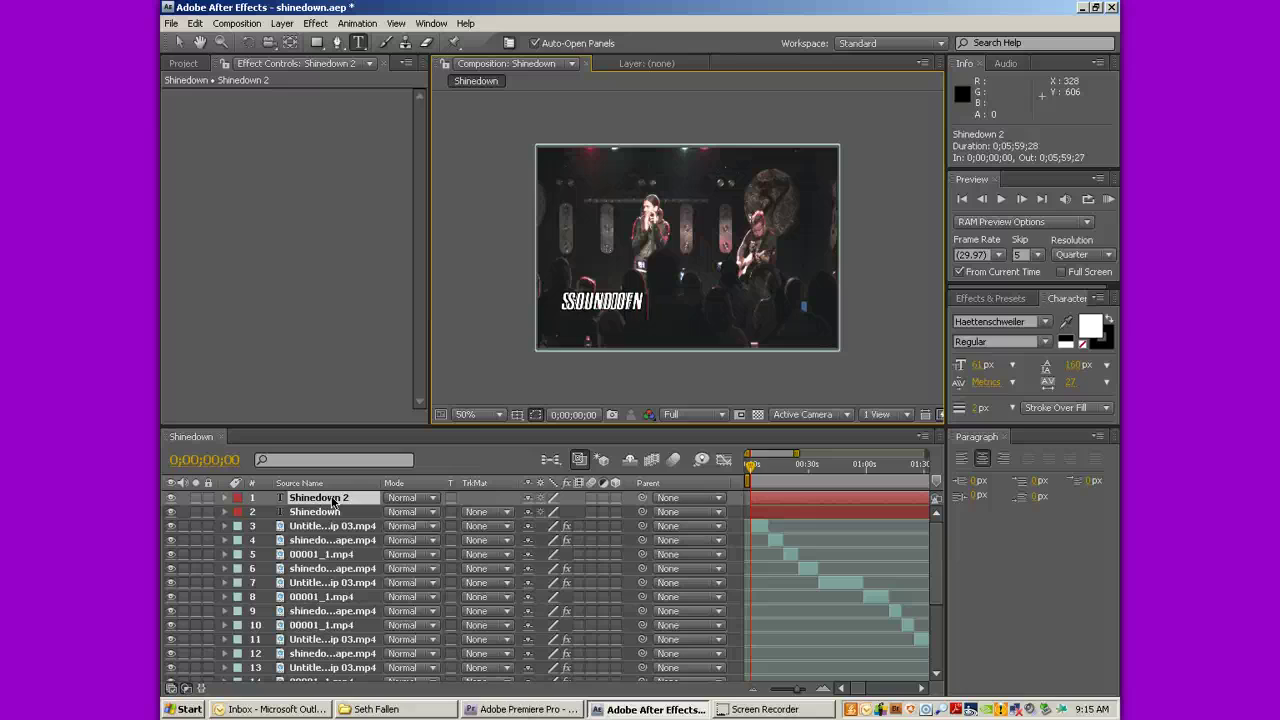
{"action": "type", "text": "MADNESS"}
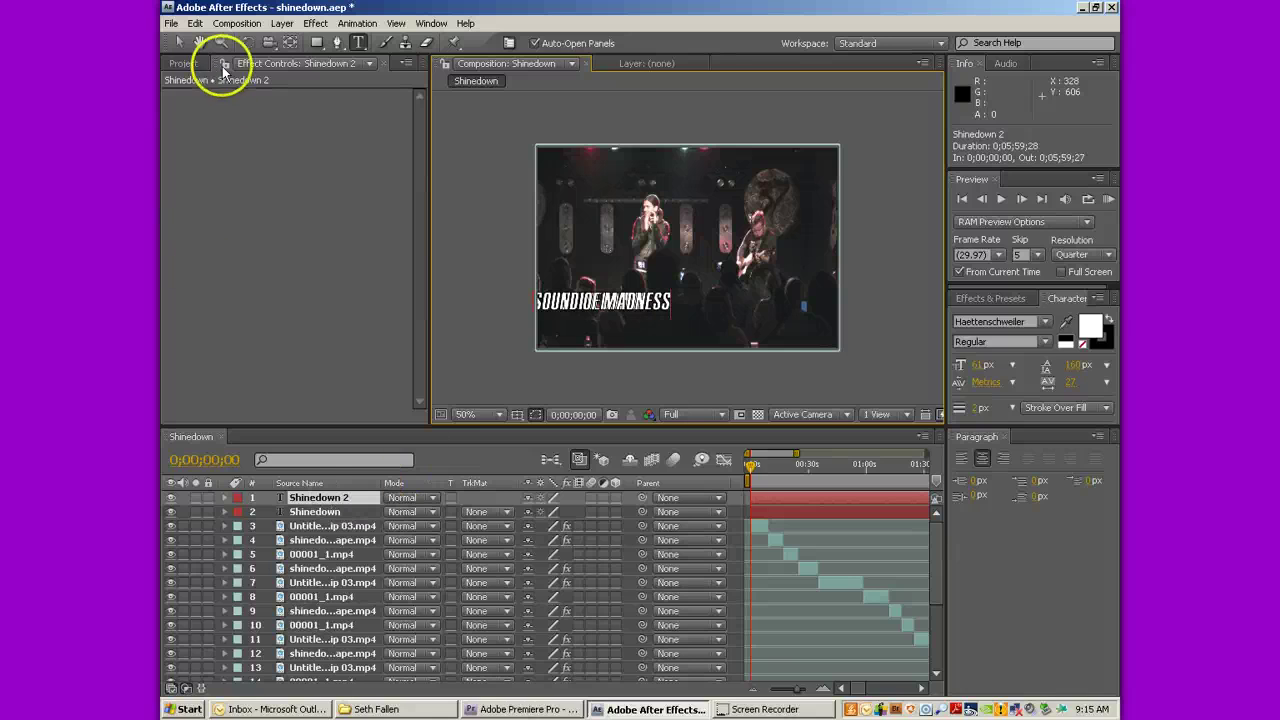
{"action": "left_click", "coordinate": [179, 42]}
{"action": "left_click_drag", "start_coordinate": [637, 302], "coordinate": [663, 323]}
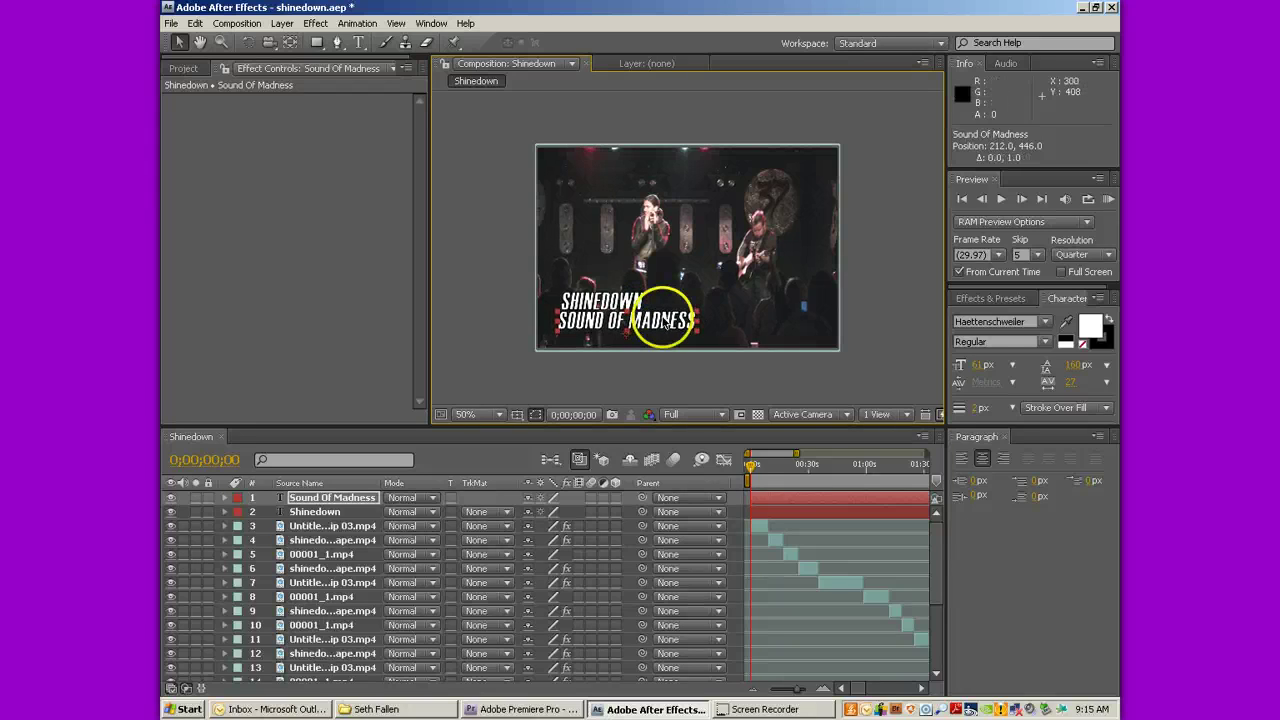
{"action": "left_click_drag", "start_coordinate": [663, 321], "coordinate": [663, 320]}
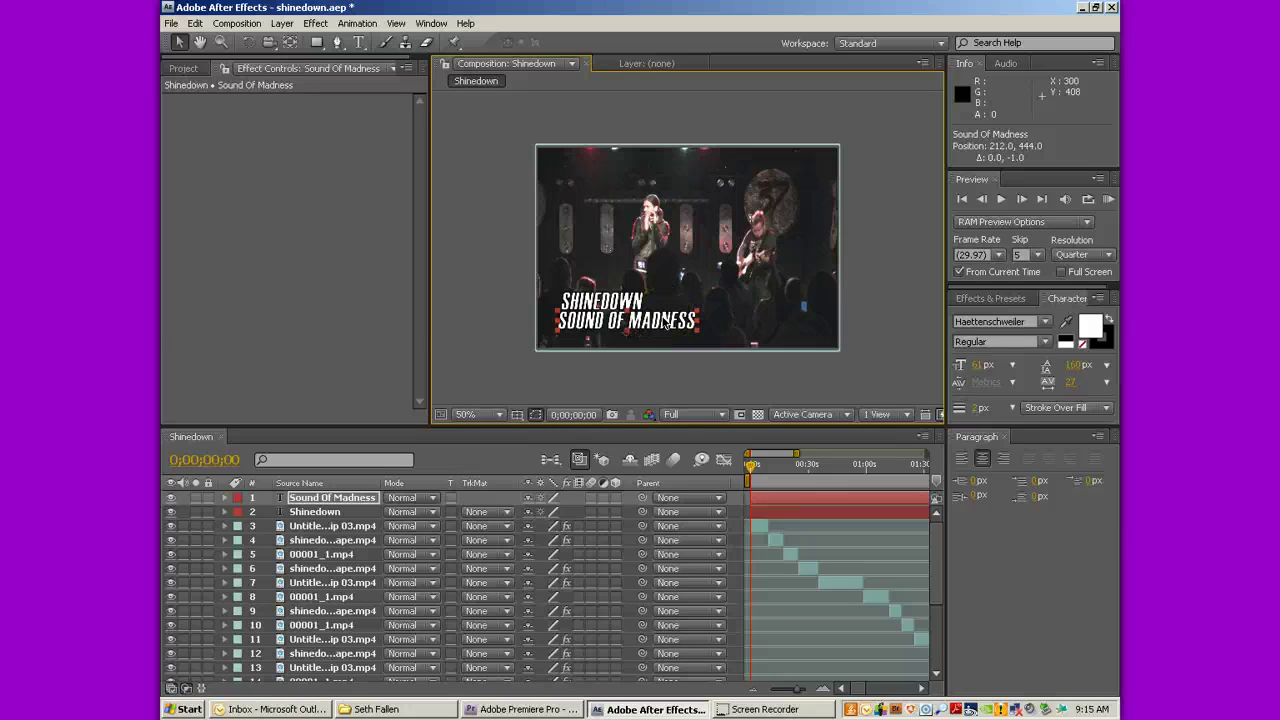
Shrink both titles to 43 px and shift SOUND OF MADNESS slightly left.
{"action": "left_click", "coordinate": [330, 511], "text": "shift"}
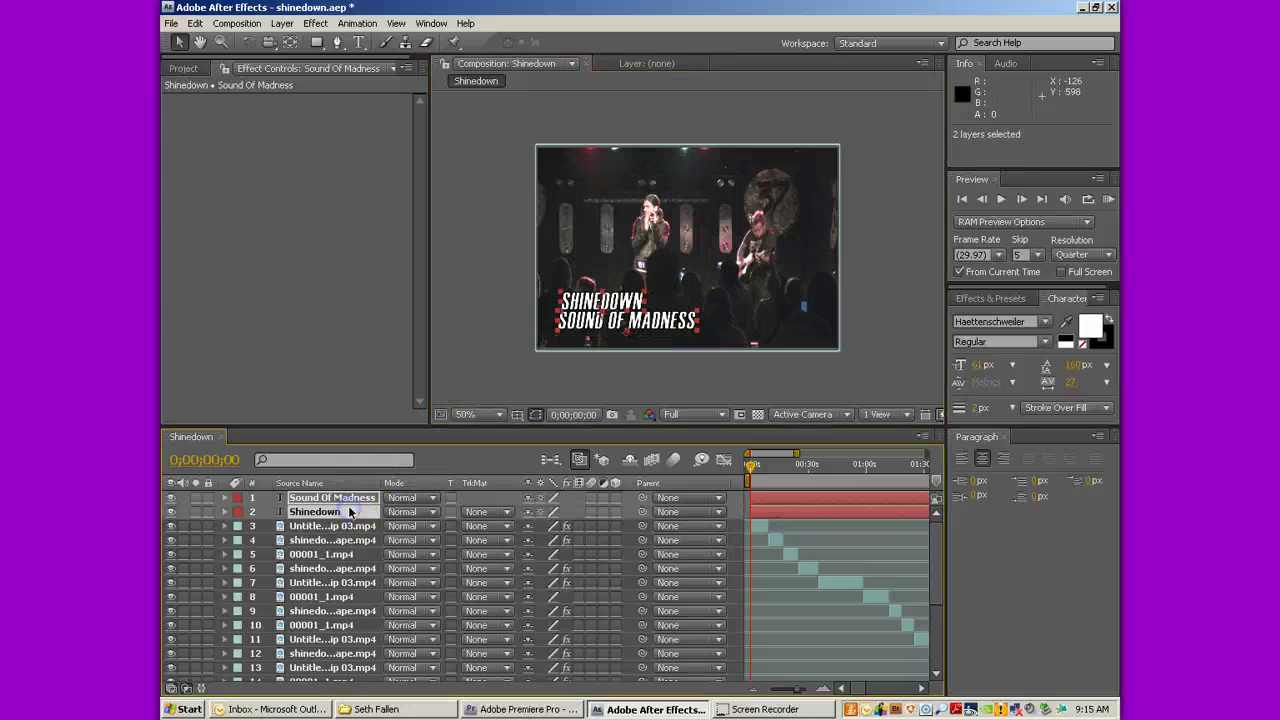
{"action": "left_click", "coordinate": [983, 368]}
{"action": "left_click_drag", "start_coordinate": [980, 370], "coordinate": [962, 368]}
{"action": "left_click", "coordinate": [273, 153]}
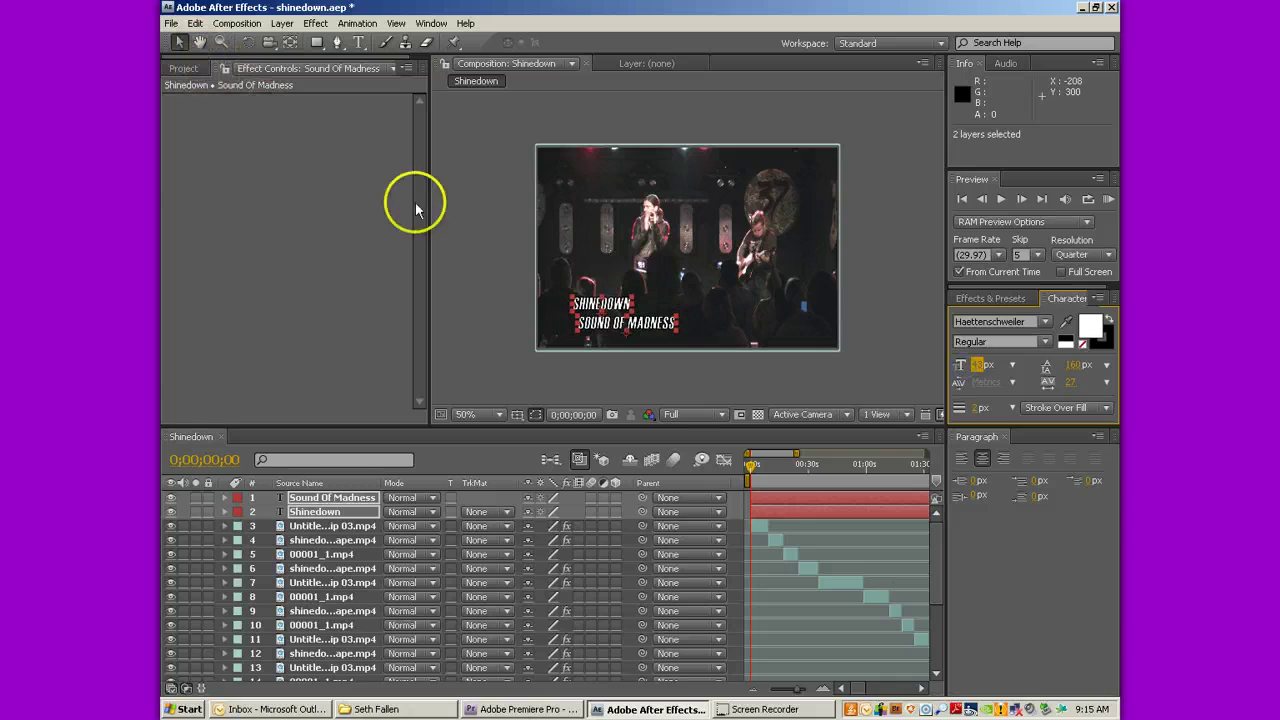
{"action": "left_click_drag", "start_coordinate": [615, 322], "coordinate": [607, 320]}
{"action": "left_click", "coordinate": [620, 337]}
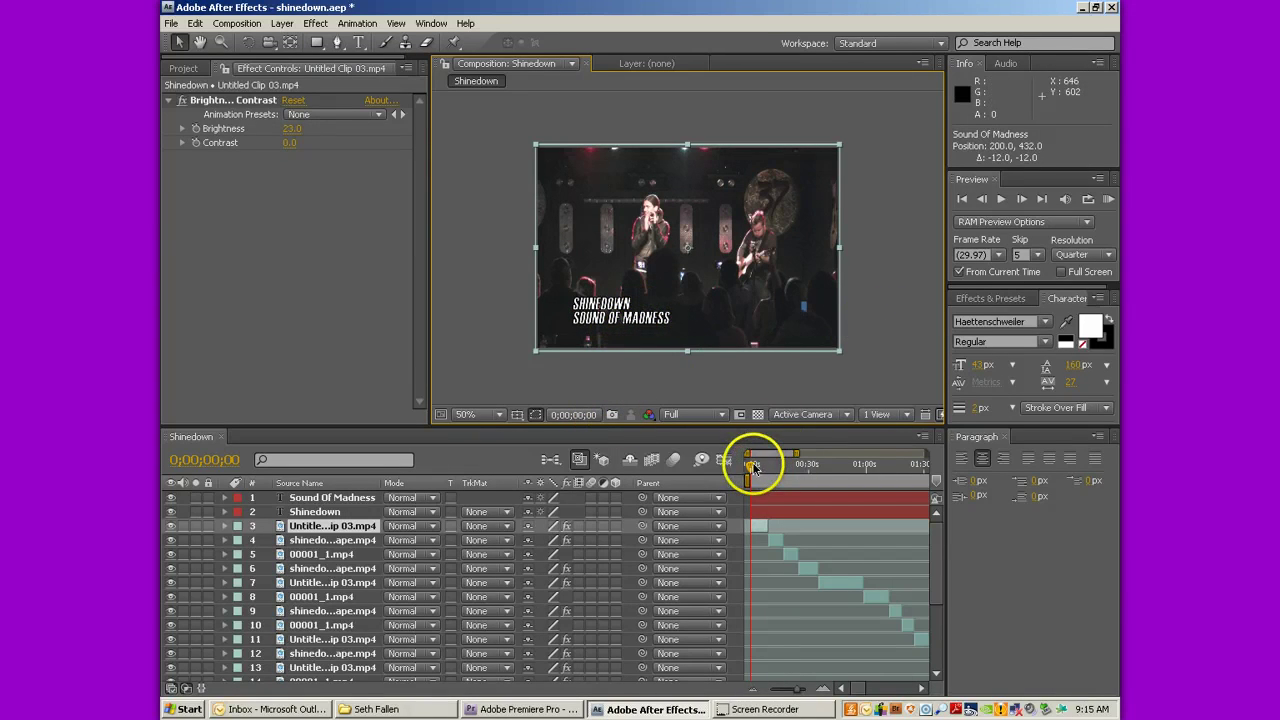
Split both title layers at about 0;00;04;23 and delete their later halves.
{"action": "mouse_move", "coordinate": [752, 467]}
{"action": "left_mouse_down"}
{"action": "mouse_move", "coordinate": [960, 508]}
{"action": "mouse_move", "coordinate": [874, 506]}
{"action": "mouse_move", "coordinate": [748, 477]}
{"action": "left_mouse_up"}
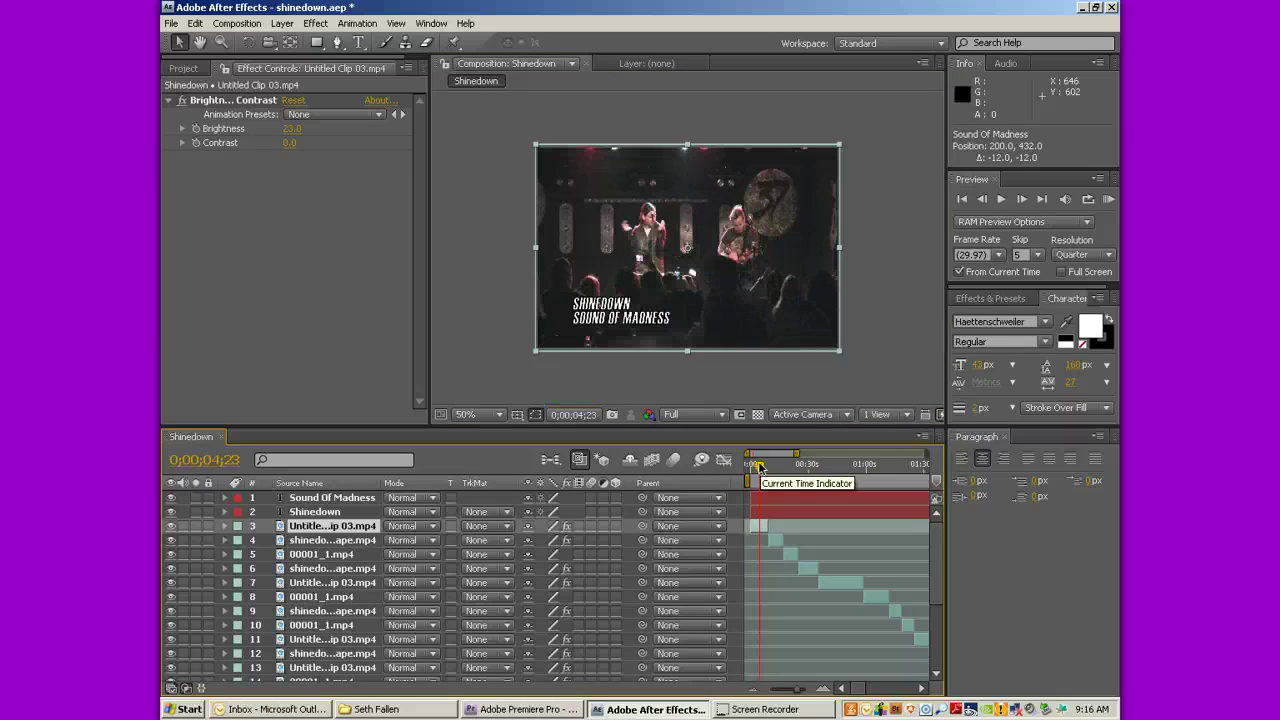
{"action": "key", "text": "ctrl+shift+d"}
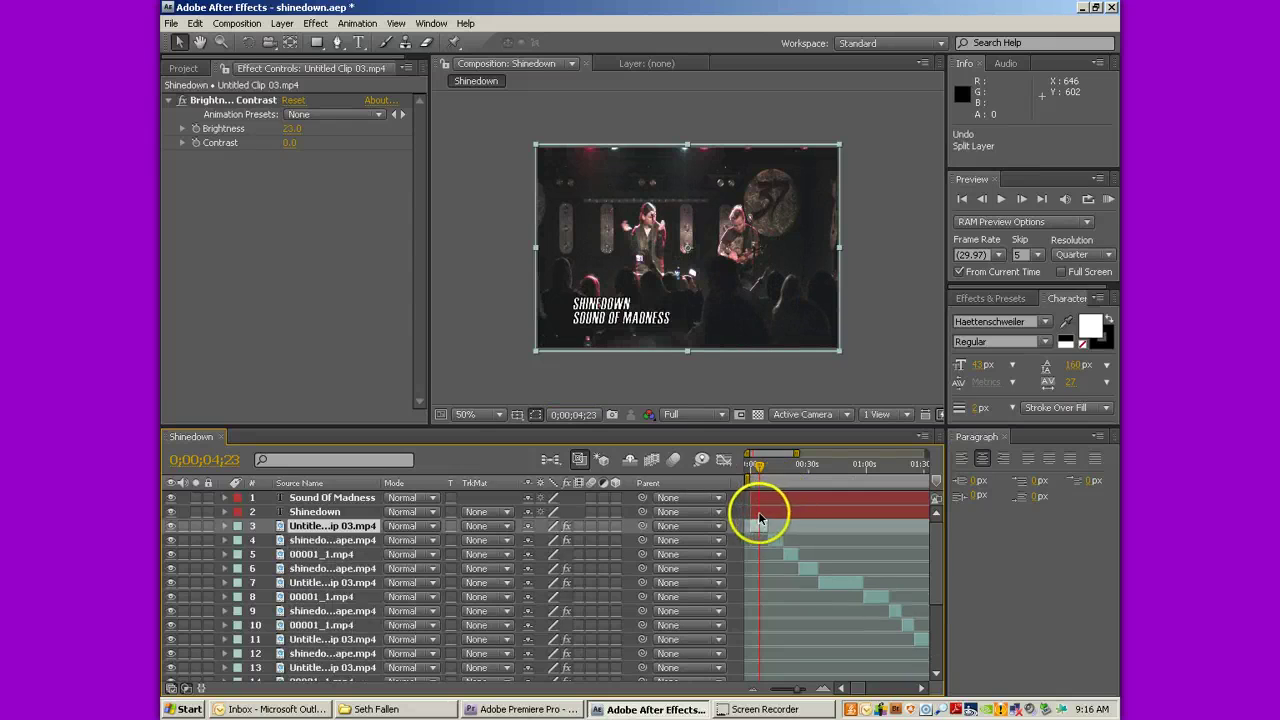
{"action": "key", "text": "Delete"}
{"action": "left_click_drag", "start_coordinate": [757, 514], "coordinate": [766, 502]}
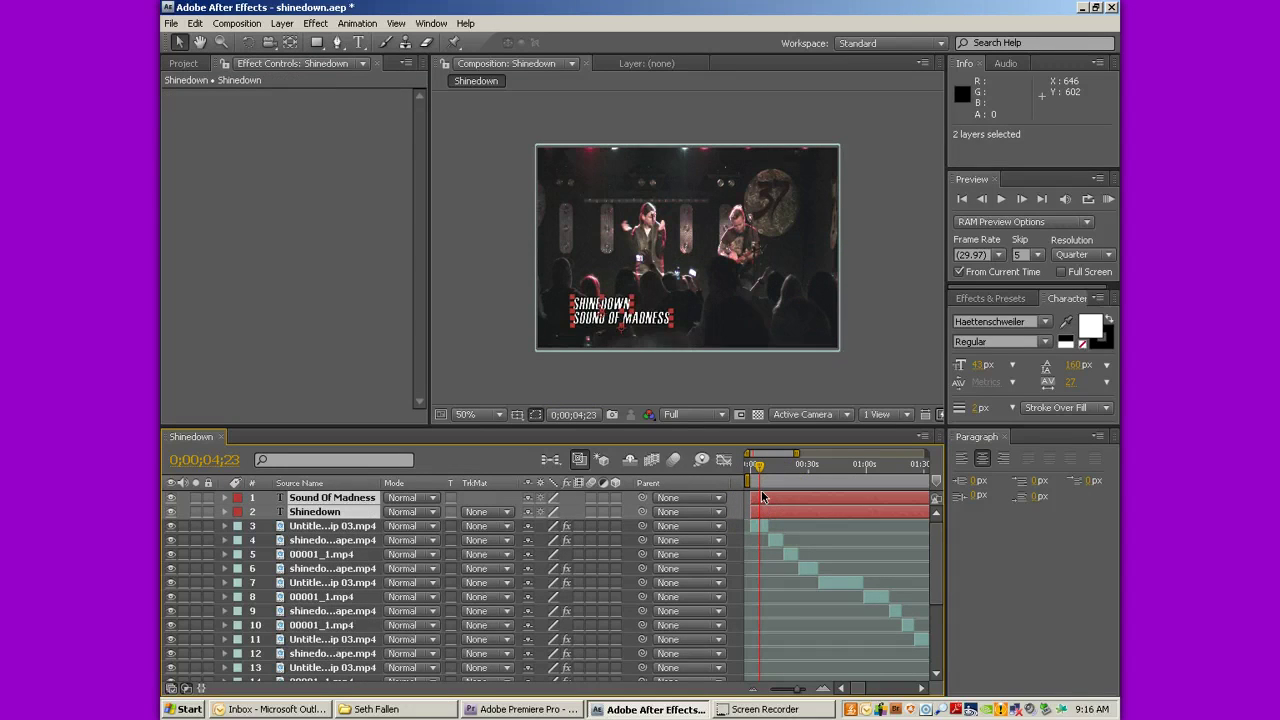
{"action": "key", "text": "ctrl+shift+d"}
{"action": "key", "text": "Delete"}
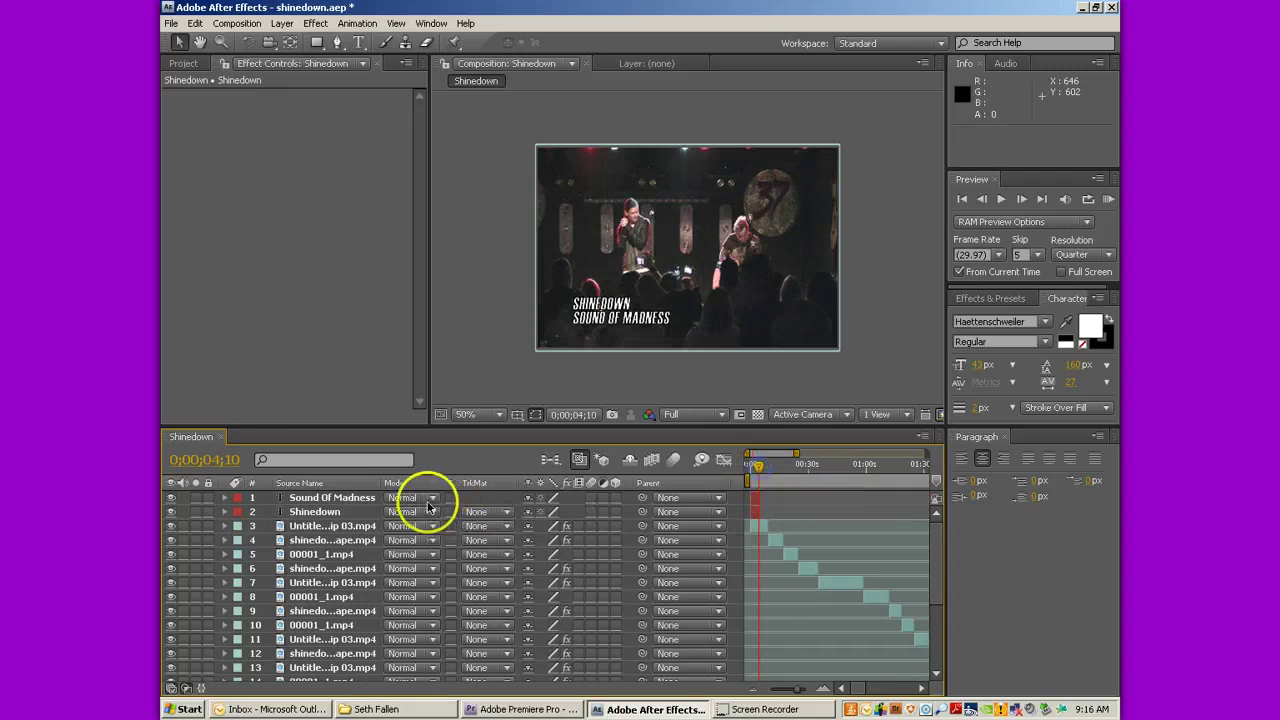
Set a starting opacity keyframe of 0% on the SHINEDOWN title at 0s.
{"action": "left_click", "coordinate": [337, 511]}
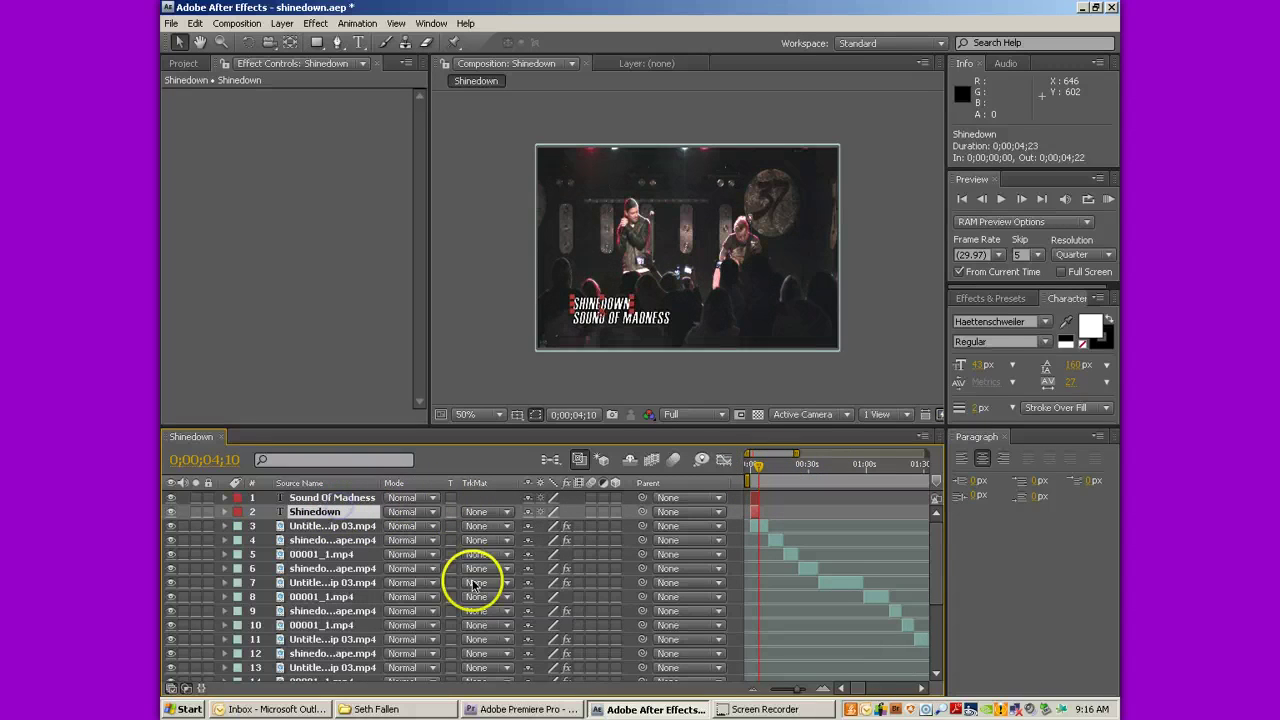
{"action": "left_click", "coordinate": [822, 688]}
{"action": "key", "text": "Home"}
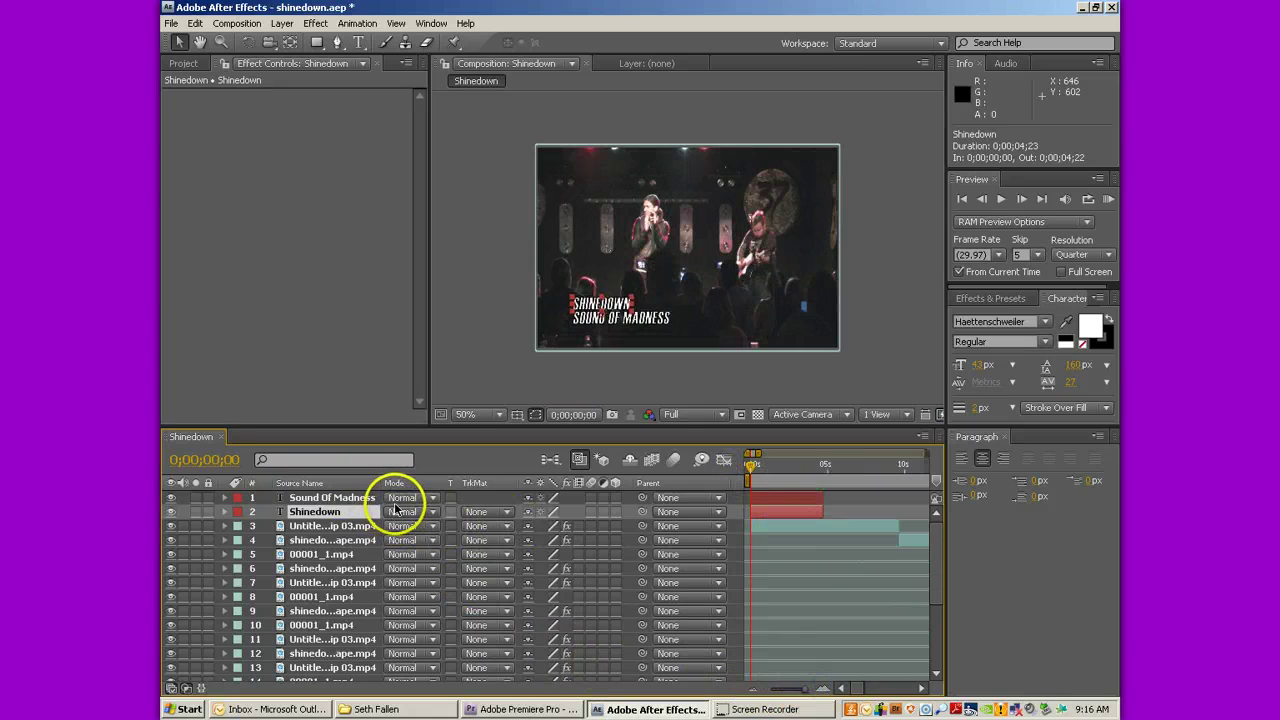
{"action": "key", "text": "t"}
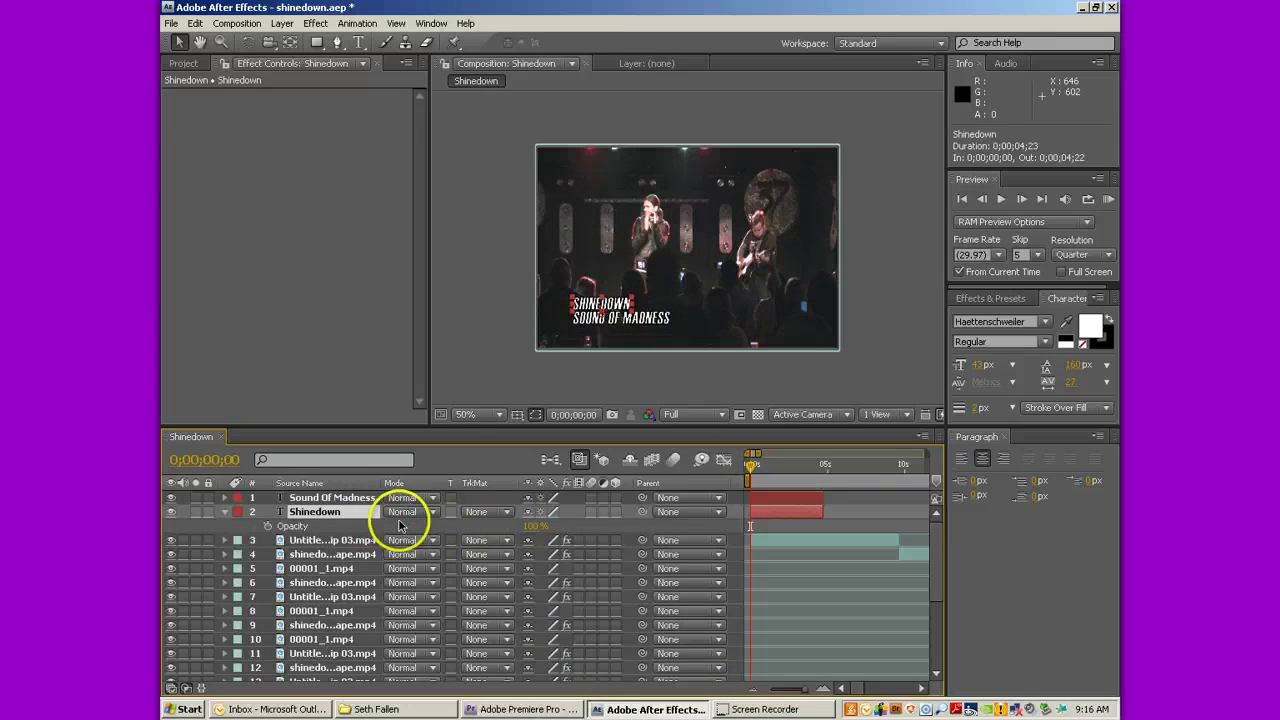
{"action": "left_click", "coordinate": [267, 526]}
{"action": "left_click", "coordinate": [530, 526]}
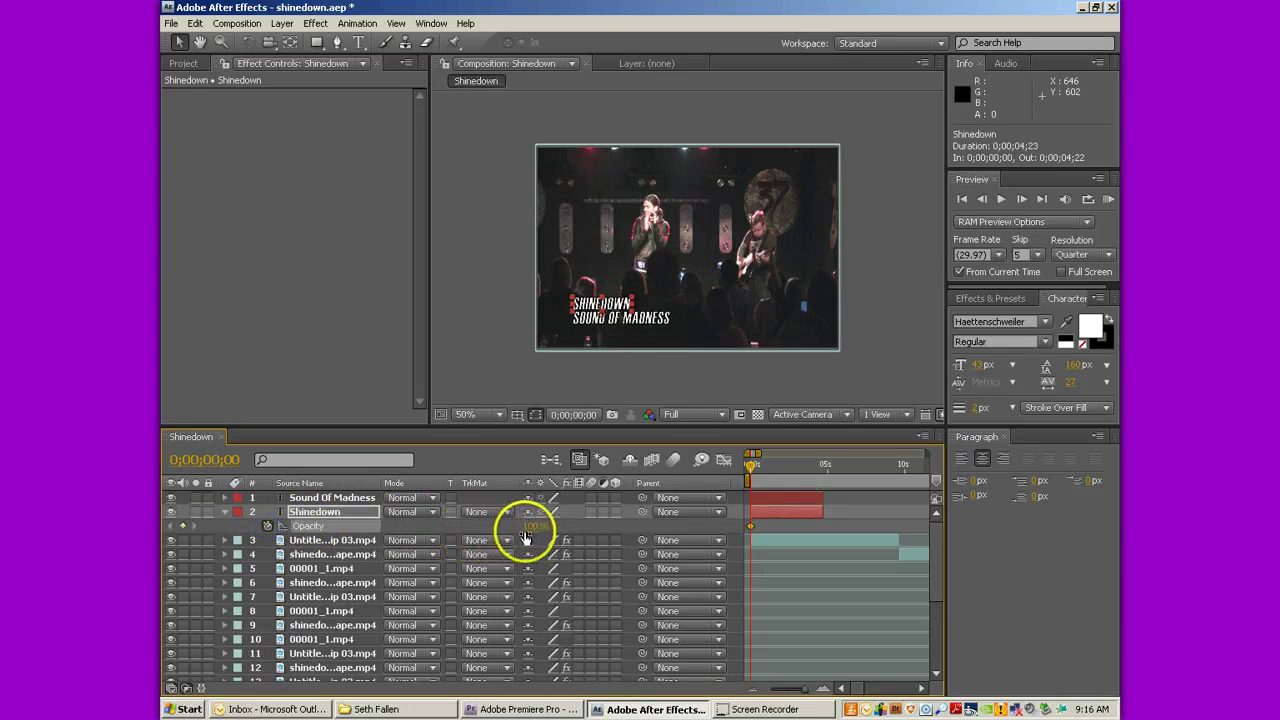
{"action": "type", "text": "0"}
{"action": "key", "text": "Return"}
Hold 100% opacity from about 0;16 to 4;02, then fade to 0% at 4;21.
{"action": "left_click", "coordinate": [785, 490]}
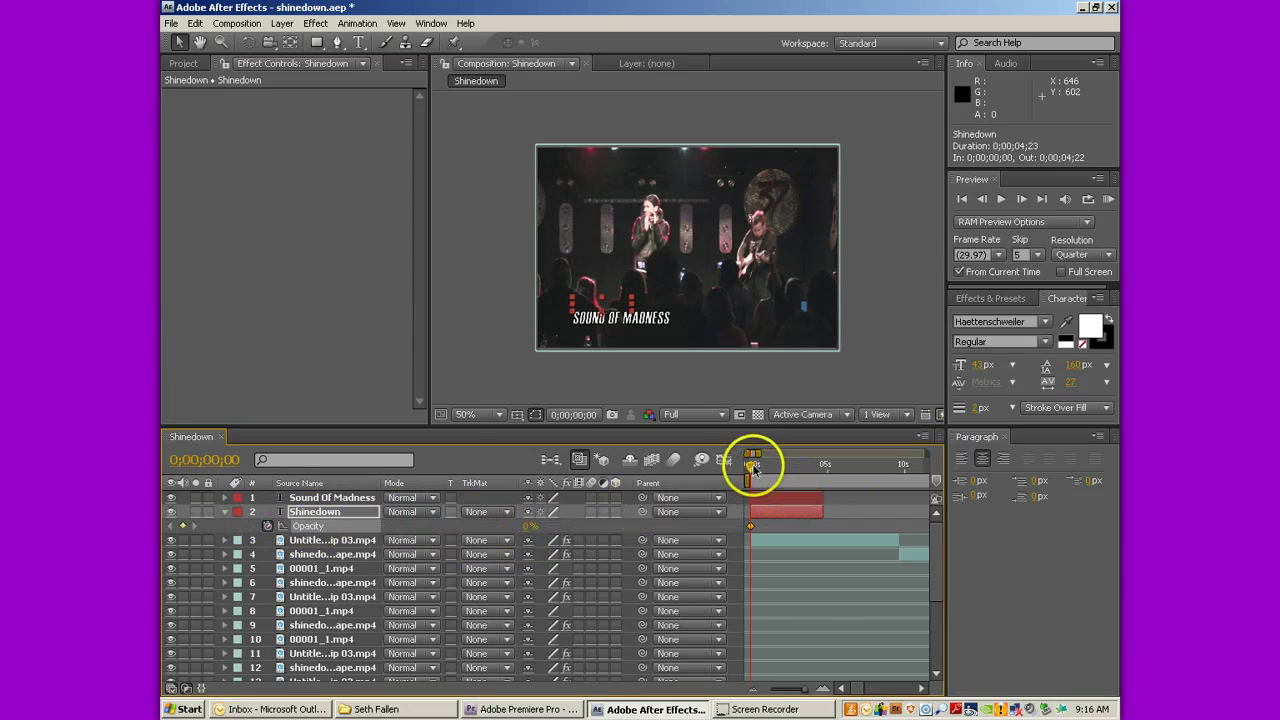
{"action": "left_click_drag", "start_coordinate": [754, 468], "coordinate": [759, 468]}
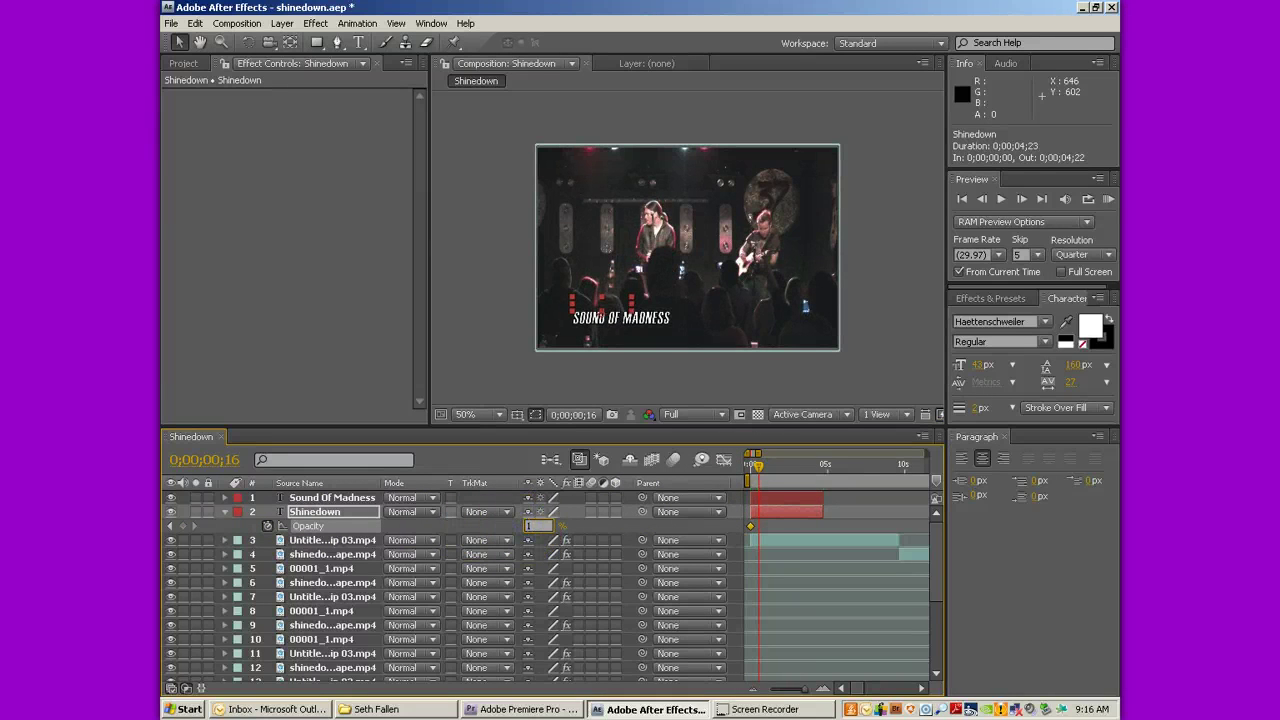
{"action": "left_click", "coordinate": [812, 466]}
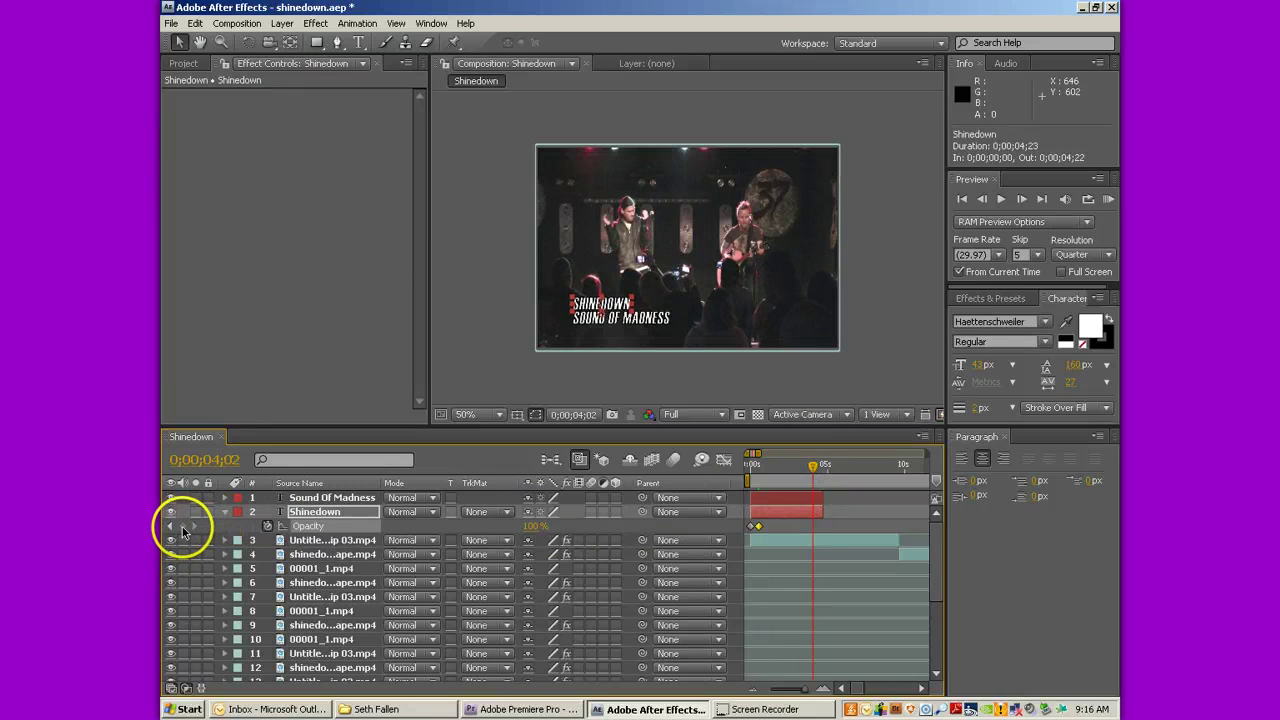
{"action": "left_click", "coordinate": [182, 527]}
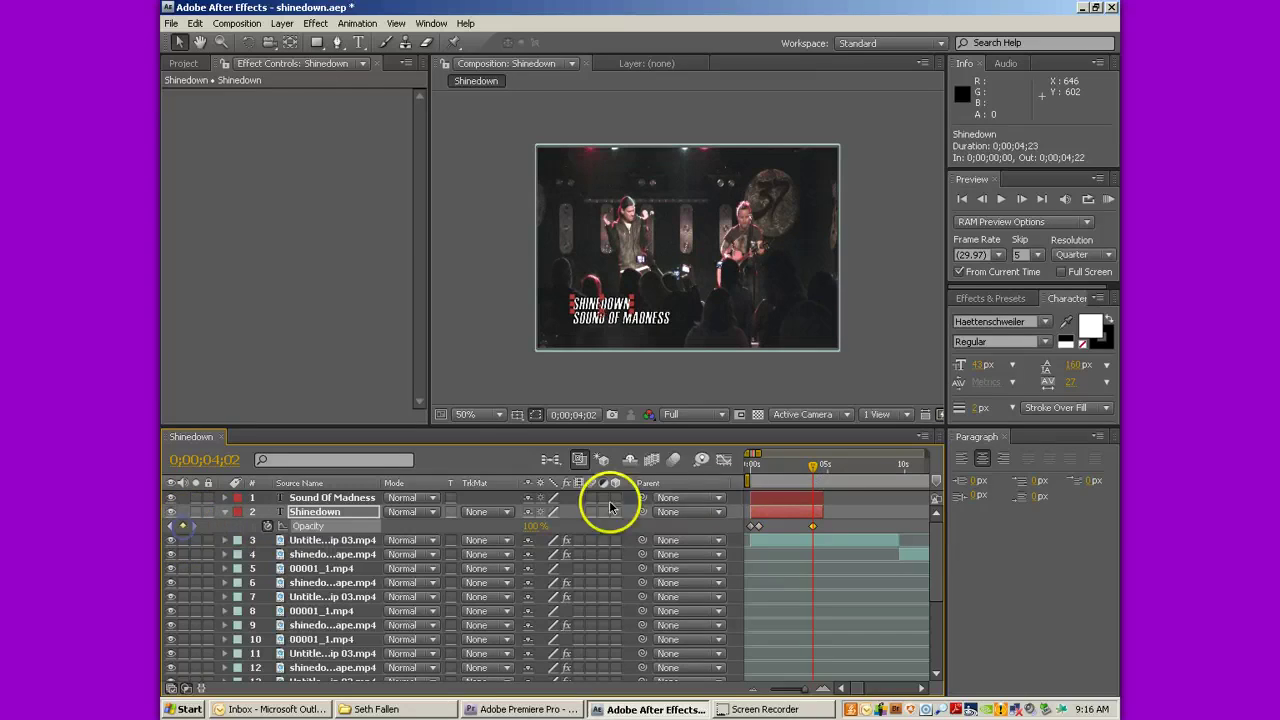
{"action": "left_click", "coordinate": [824, 466]}
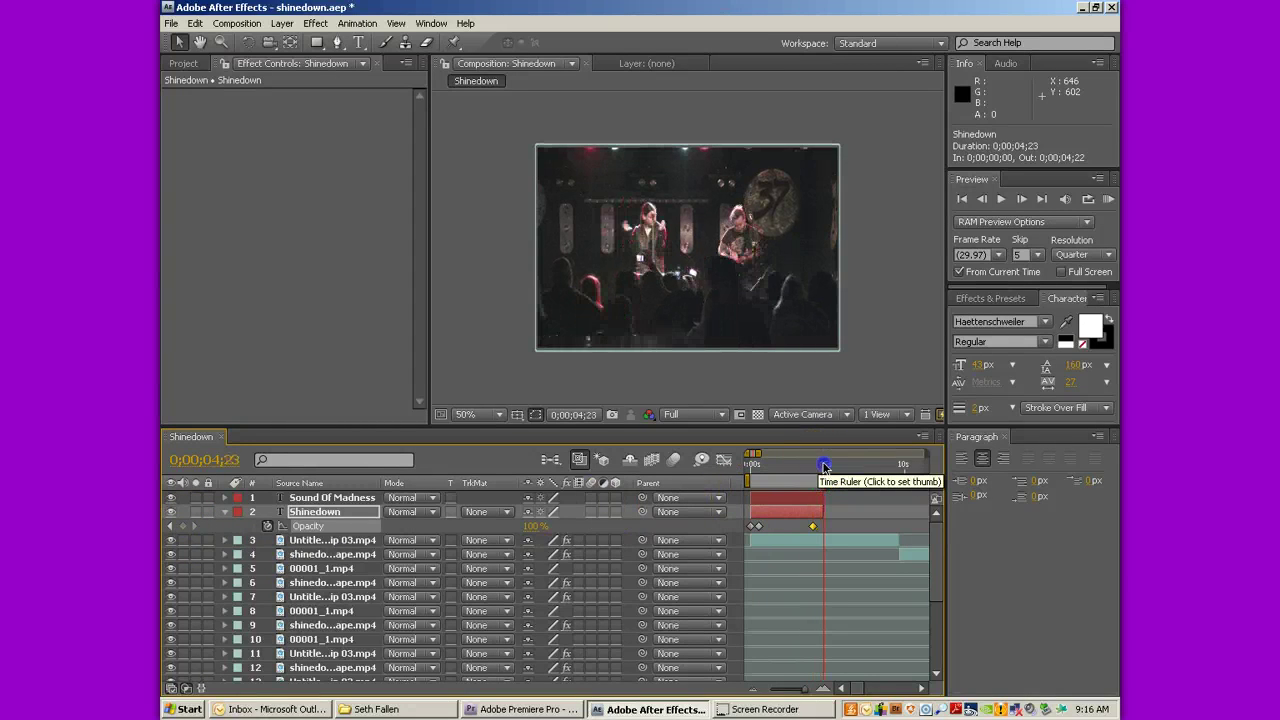
{"action": "left_click", "coordinate": [533, 526]}
{"action": "type", "text": "0"}
{"action": "key", "text": "Return"}
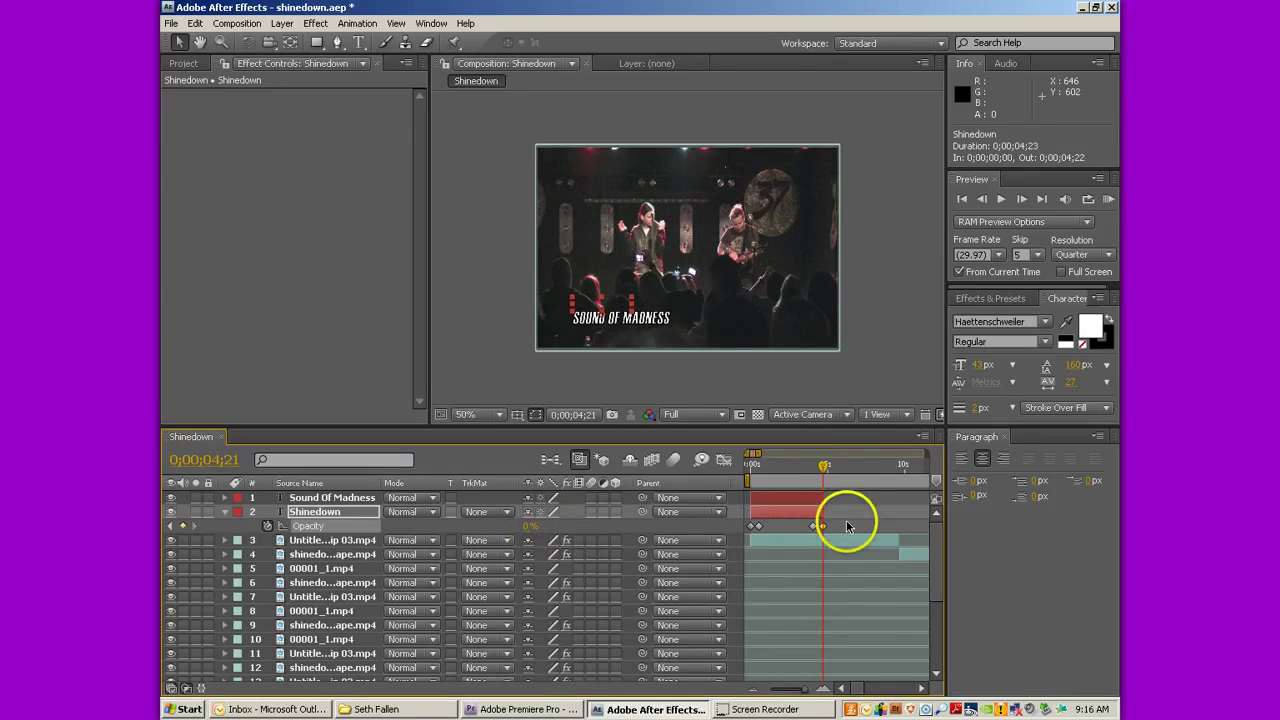
{"action": "left_click", "coordinate": [846, 526]}
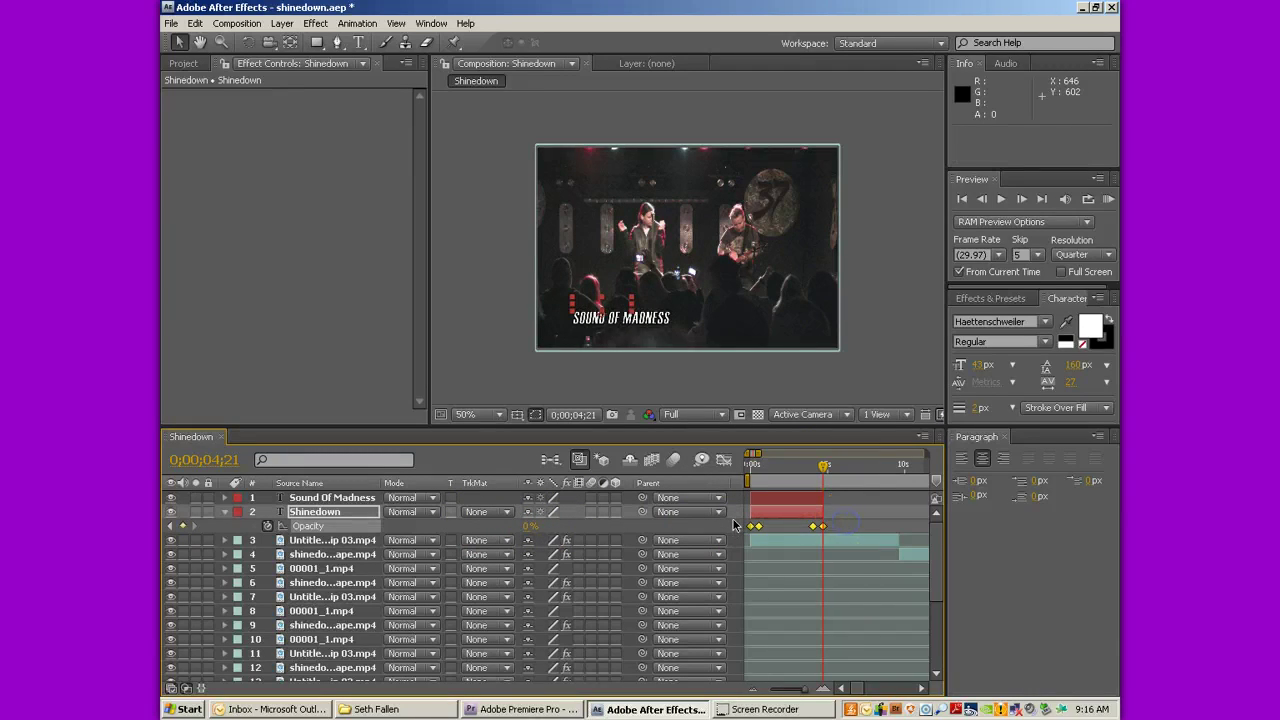
Paste the four fade keyframes onto Sound Of Madness and preview the title fades.
{"action": "key", "text": "Home"}
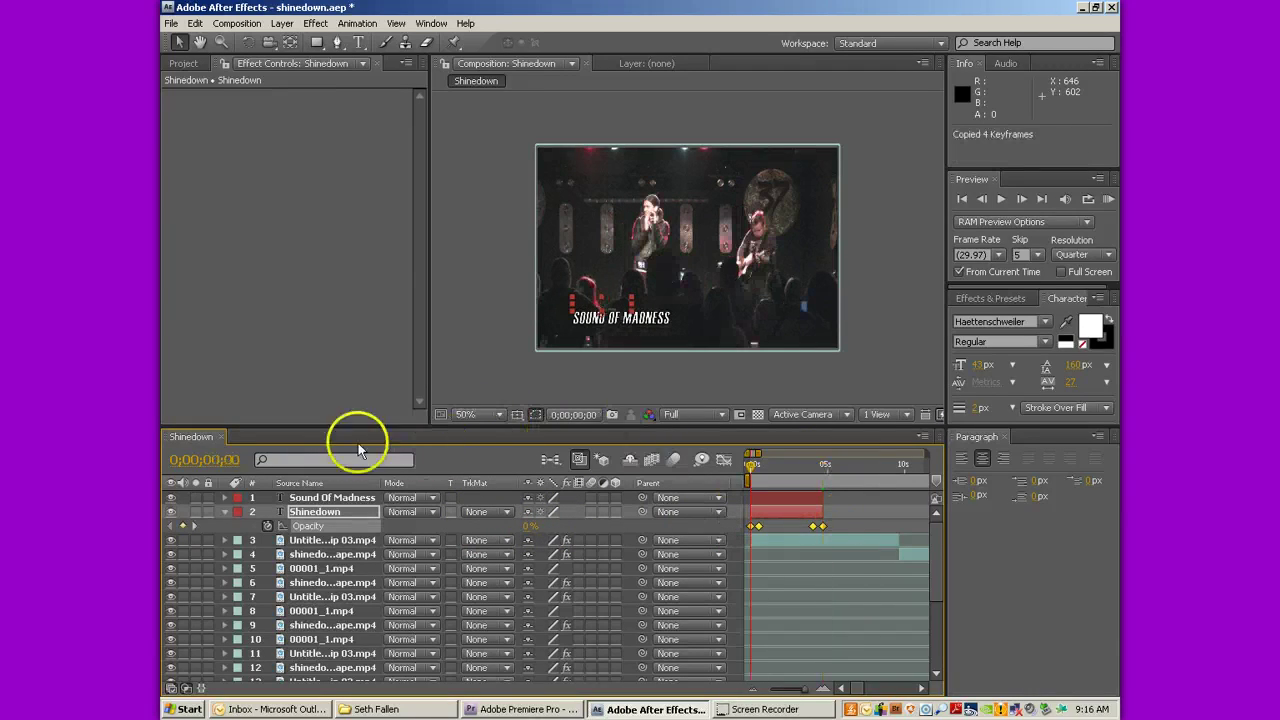
{"action": "left_click", "coordinate": [348, 498]}
{"action": "key", "text": "ctrl+v"}
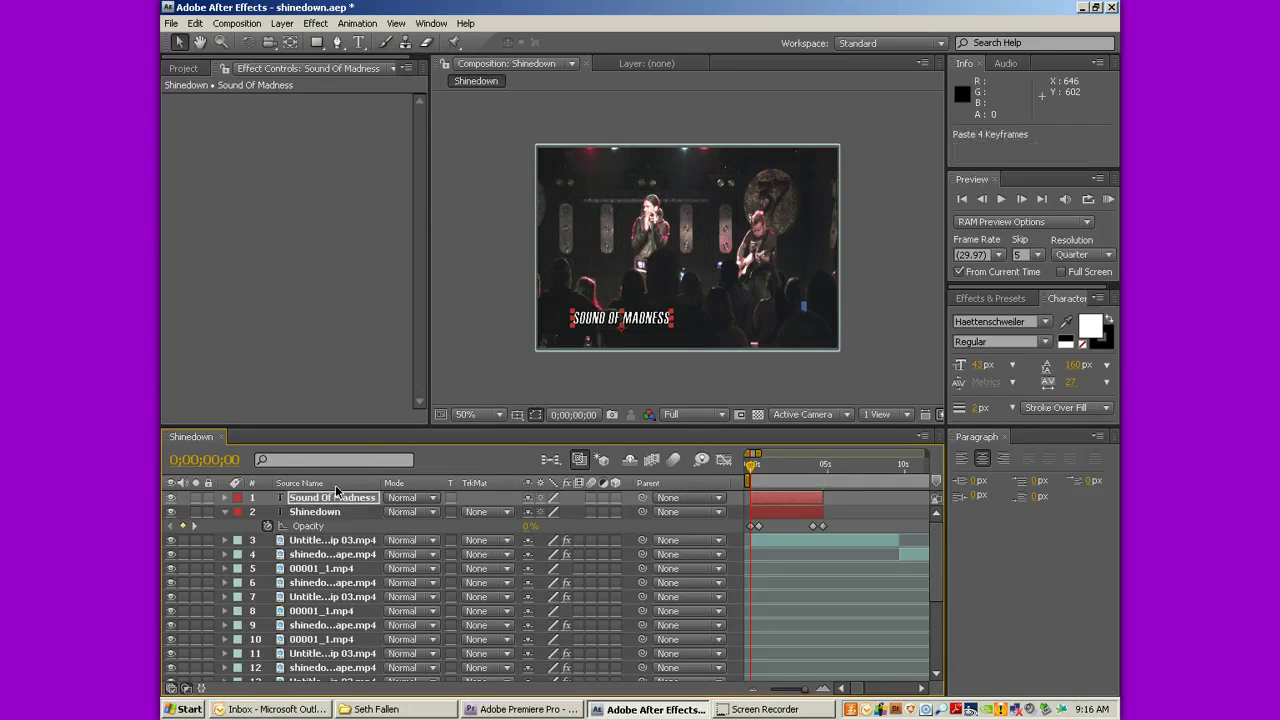
{"action": "left_click", "coordinate": [1108, 200]}
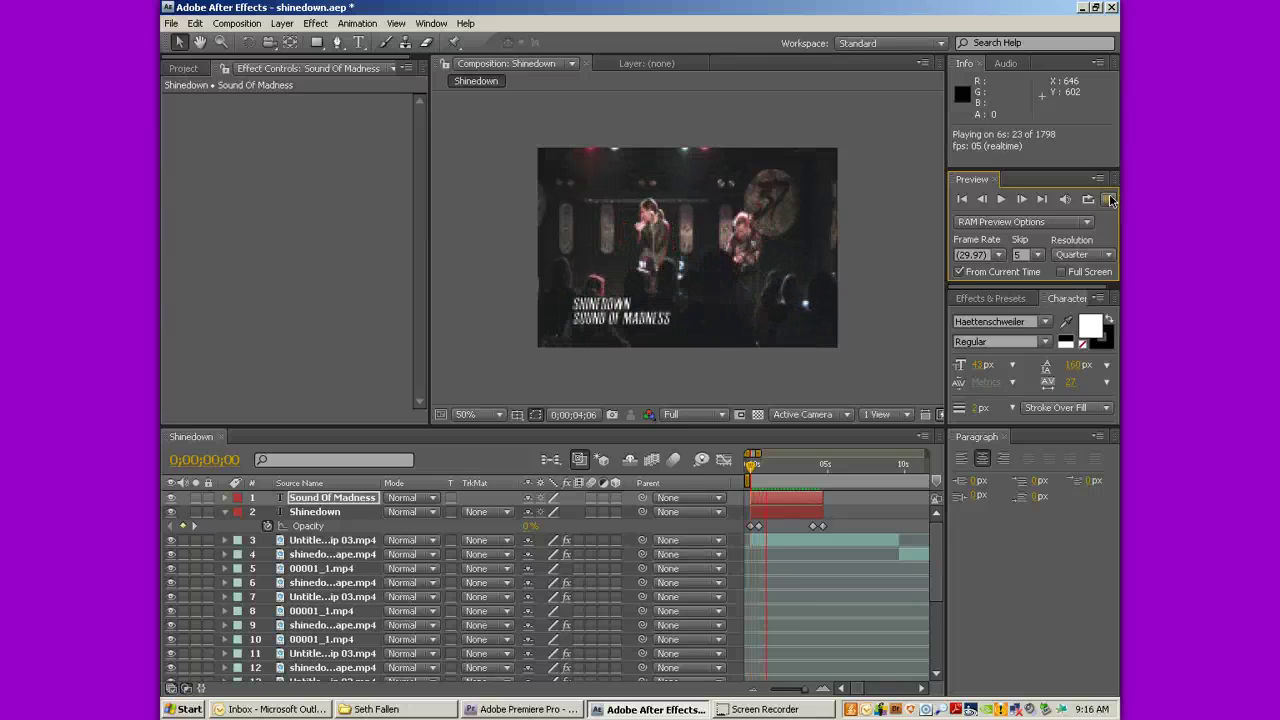
{"action": "left_click", "coordinate": [817, 343]}
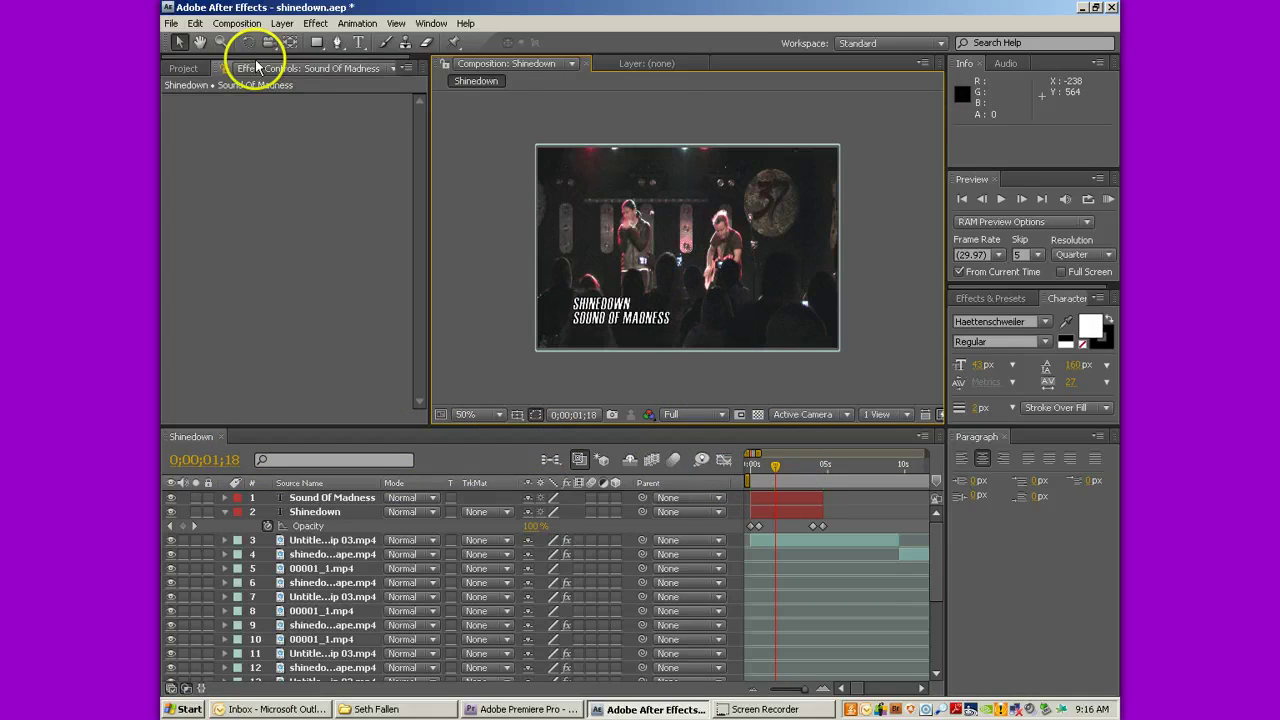
Drag both title layer bars a few frames later in the timeline.
{"action": "left_click", "coordinate": [790, 502]}
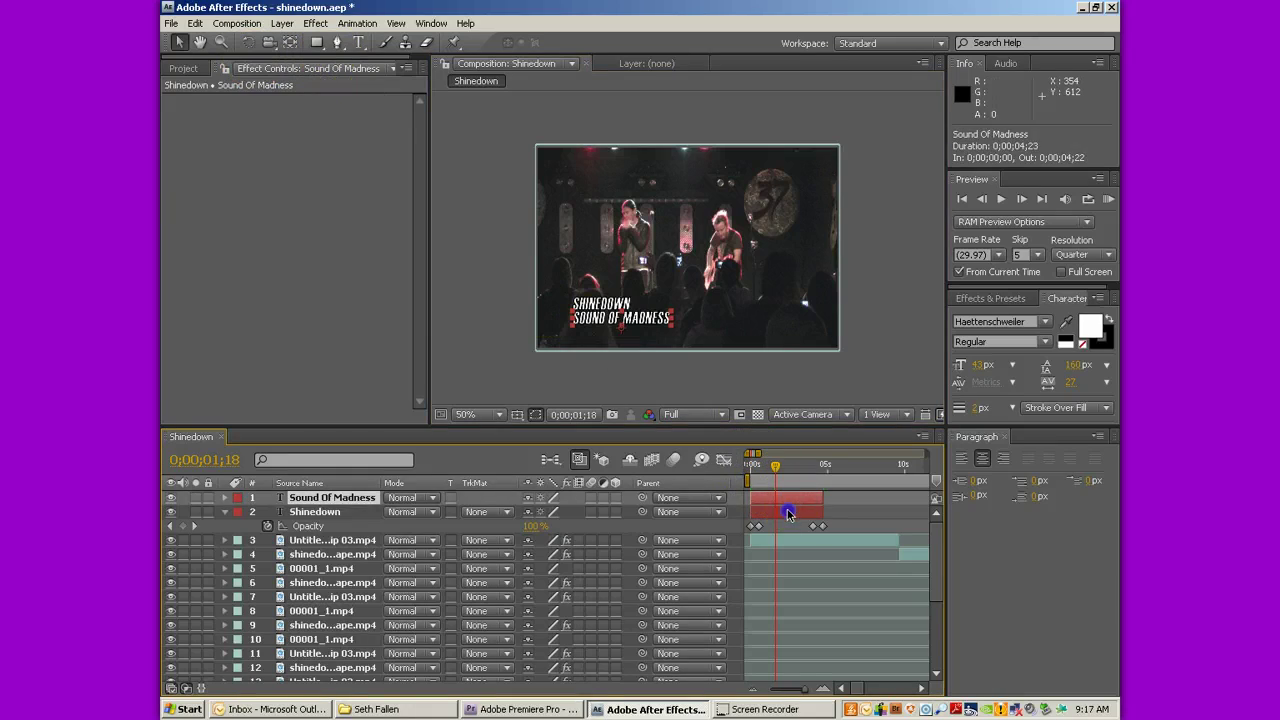
{"action": "left_click", "coordinate": [790, 514], "text": "shift"}
{"action": "left_click_drag", "start_coordinate": [776, 496], "coordinate": [788, 497]}
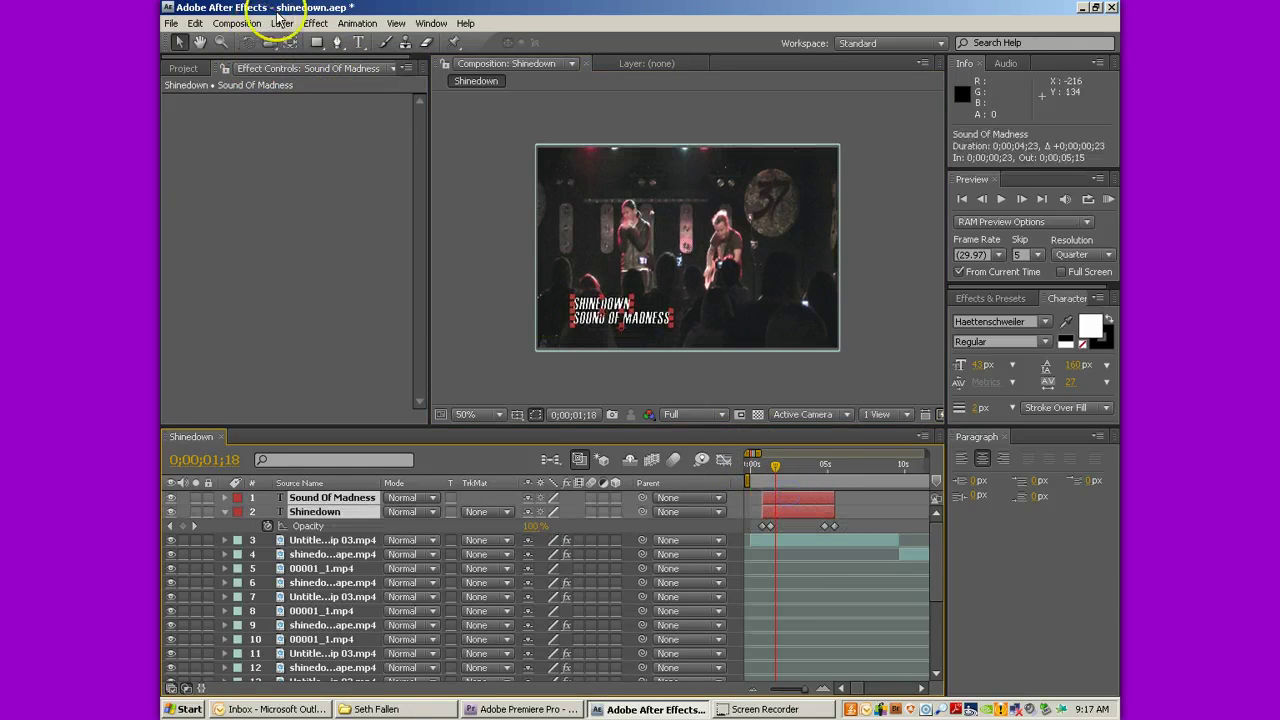
Add a black 720×480 solid named vignette from Layer > New > Solid.
{"action": "left_click", "coordinate": [284, 24]}
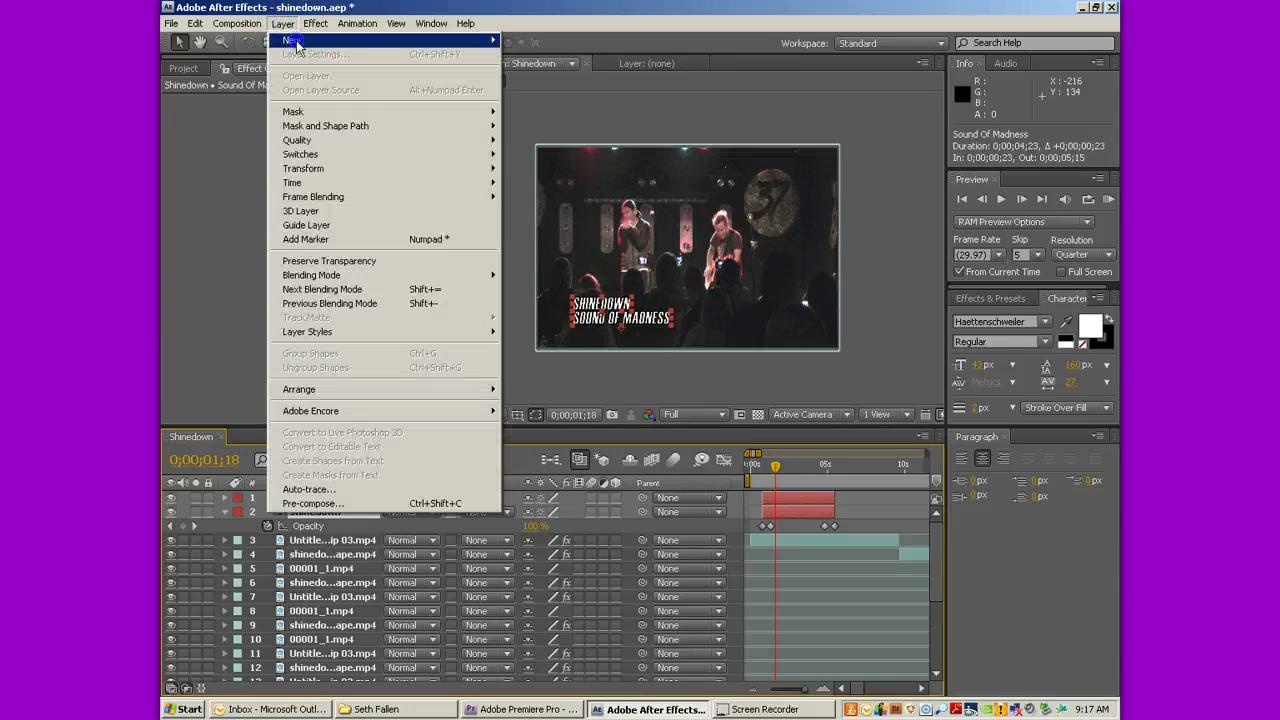
{"action": "mouse_move", "coordinate": [300, 40]}
{"action": "left_click", "coordinate": [567, 62]}
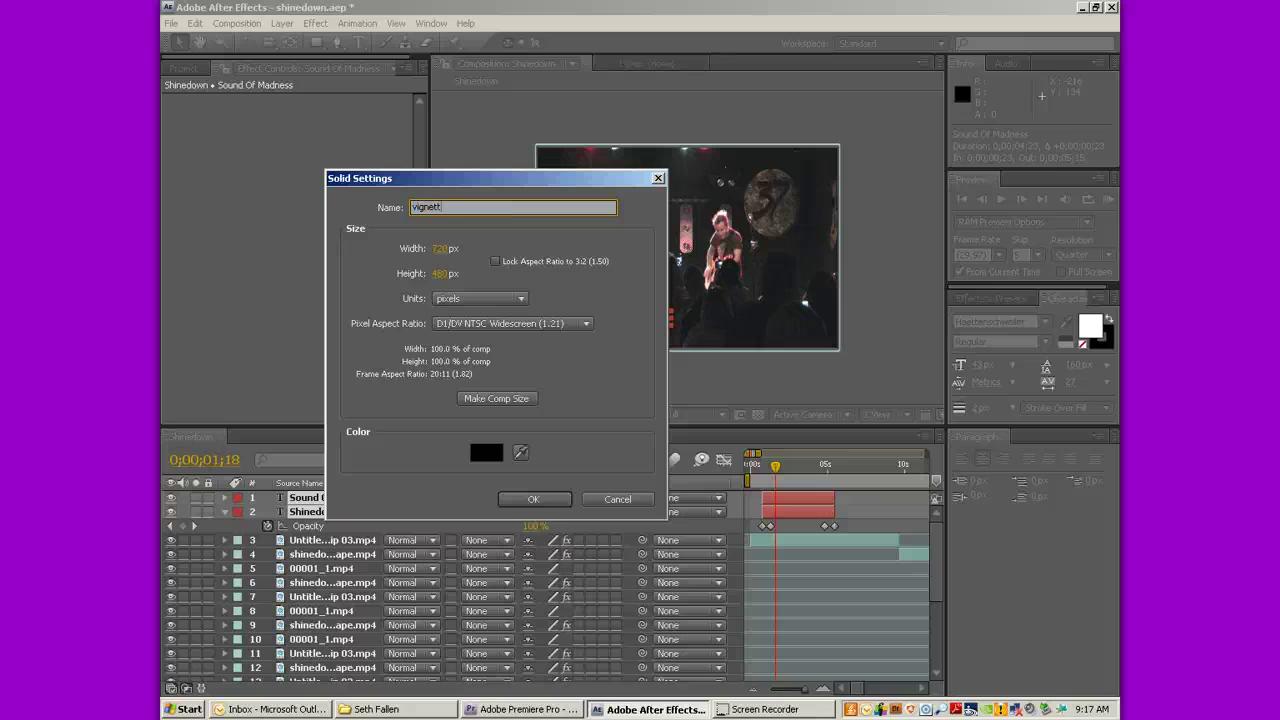
{"action": "key", "text": "Return"}
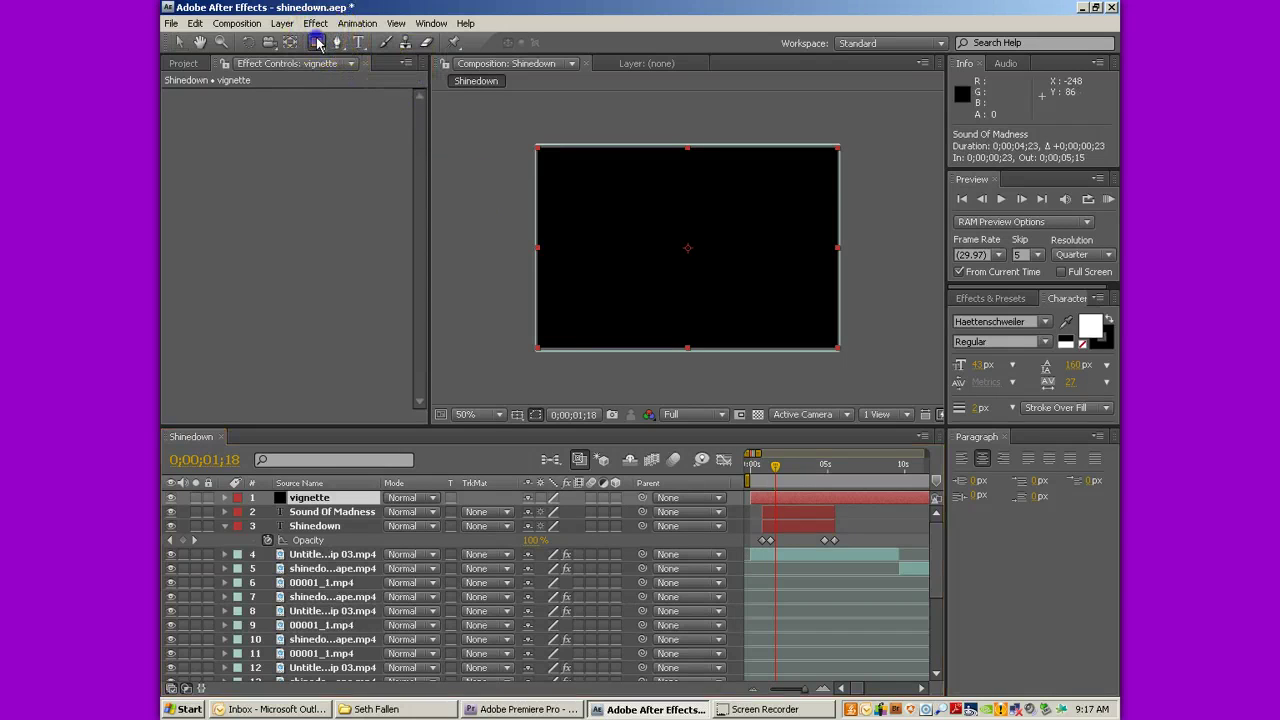
Fit an ellipse mask to the vignette solid and set Mask 1 mode to Subtract.
{"action": "left_click_drag", "start_coordinate": [316, 42], "coordinate": [380, 79]}
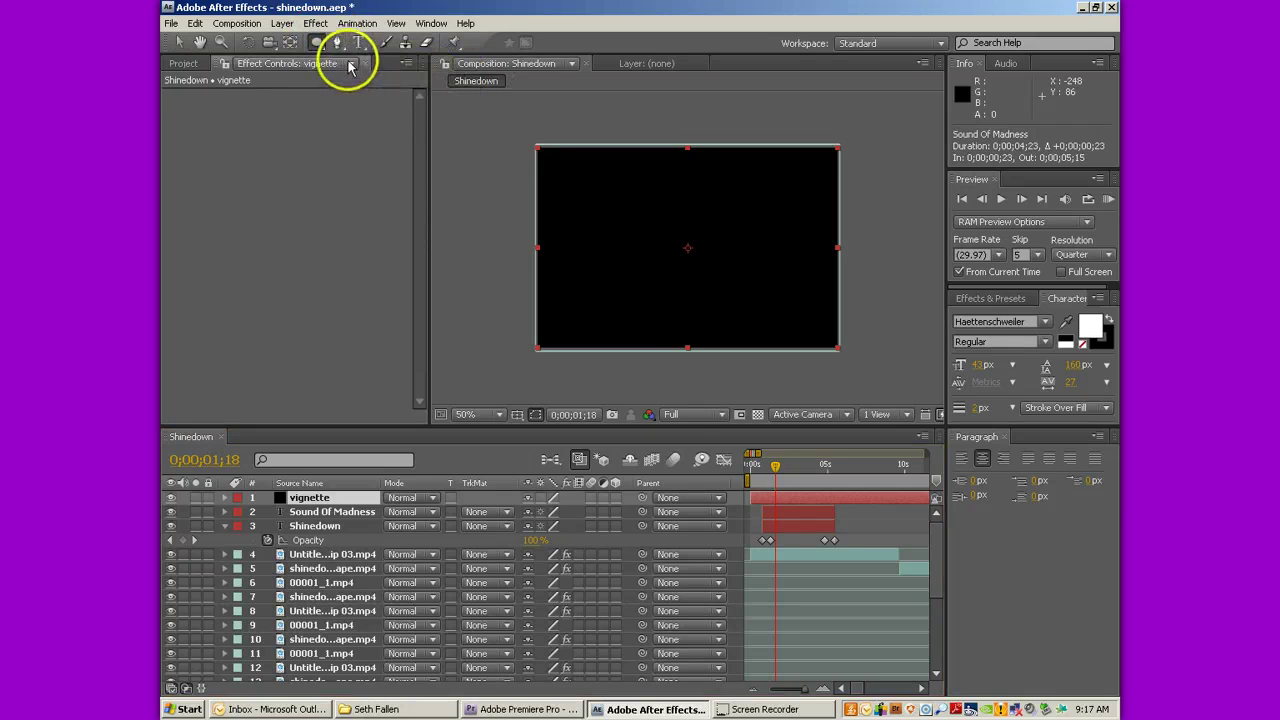
{"action": "left_click", "coordinate": [318, 45]}
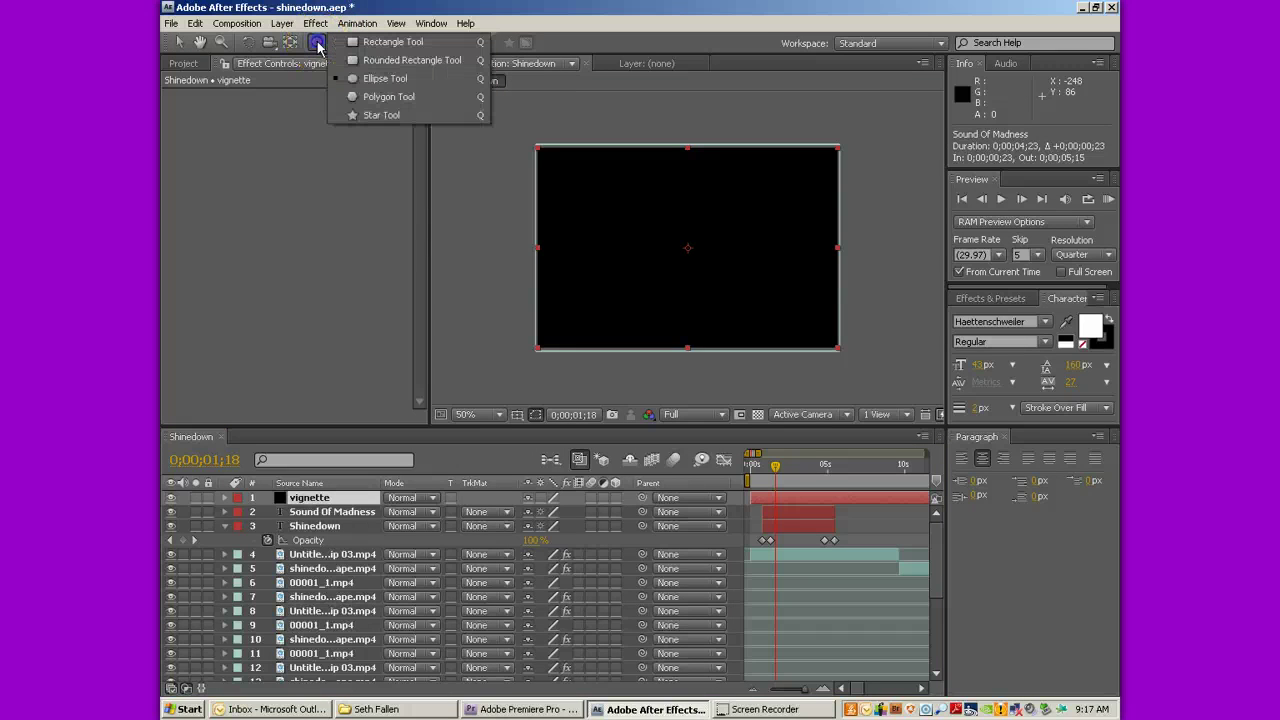
{"action": "left_click", "coordinate": [318, 45]}
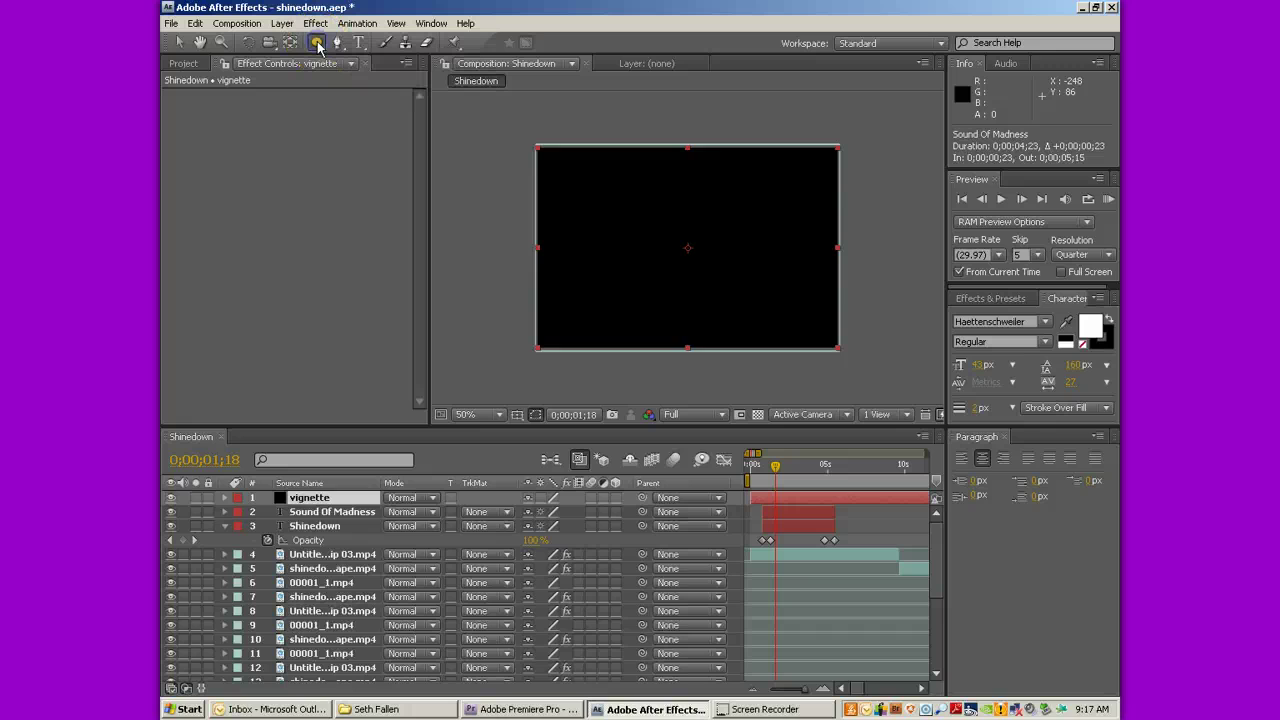
{"action": "double_click", "coordinate": [318, 45]}
{"action": "key", "text": "v"}
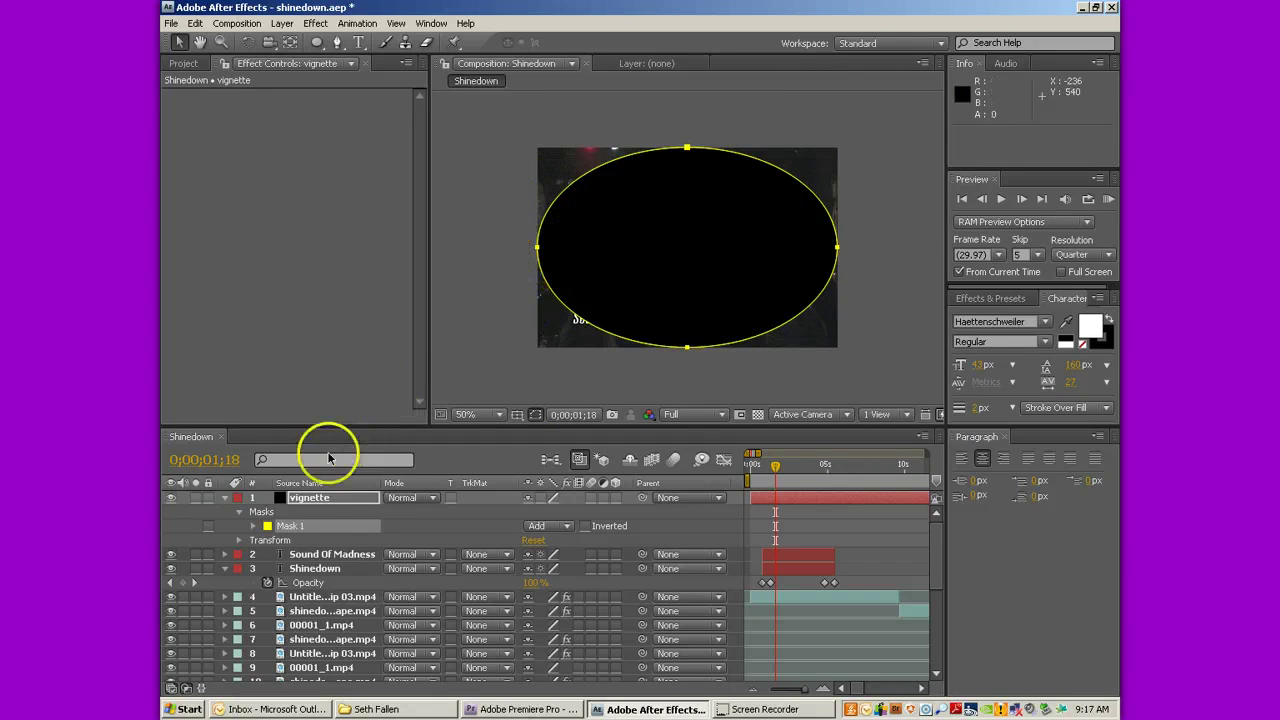
{"action": "left_click", "coordinate": [566, 527]}
{"action": "left_click", "coordinate": [569, 540]}
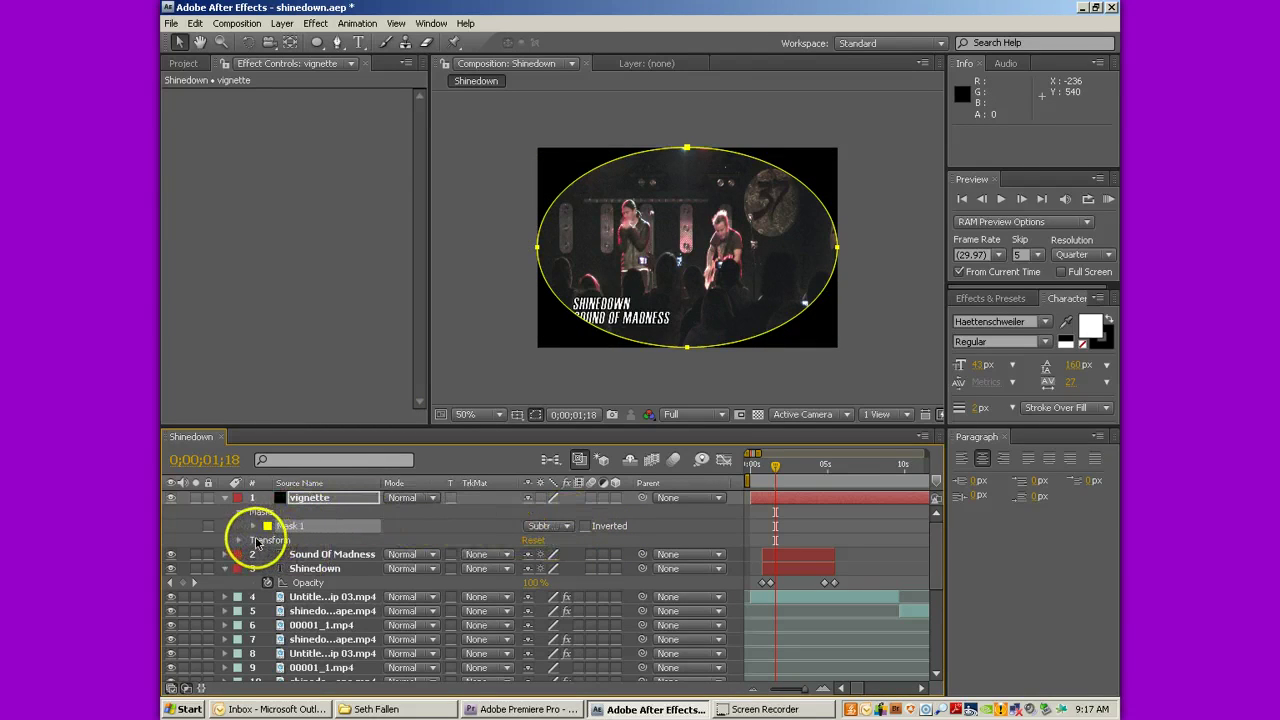
Expand Mask 1 and start keyframing its Mask Expansion and Mask Feather.
{"action": "left_click", "coordinate": [254, 526]}
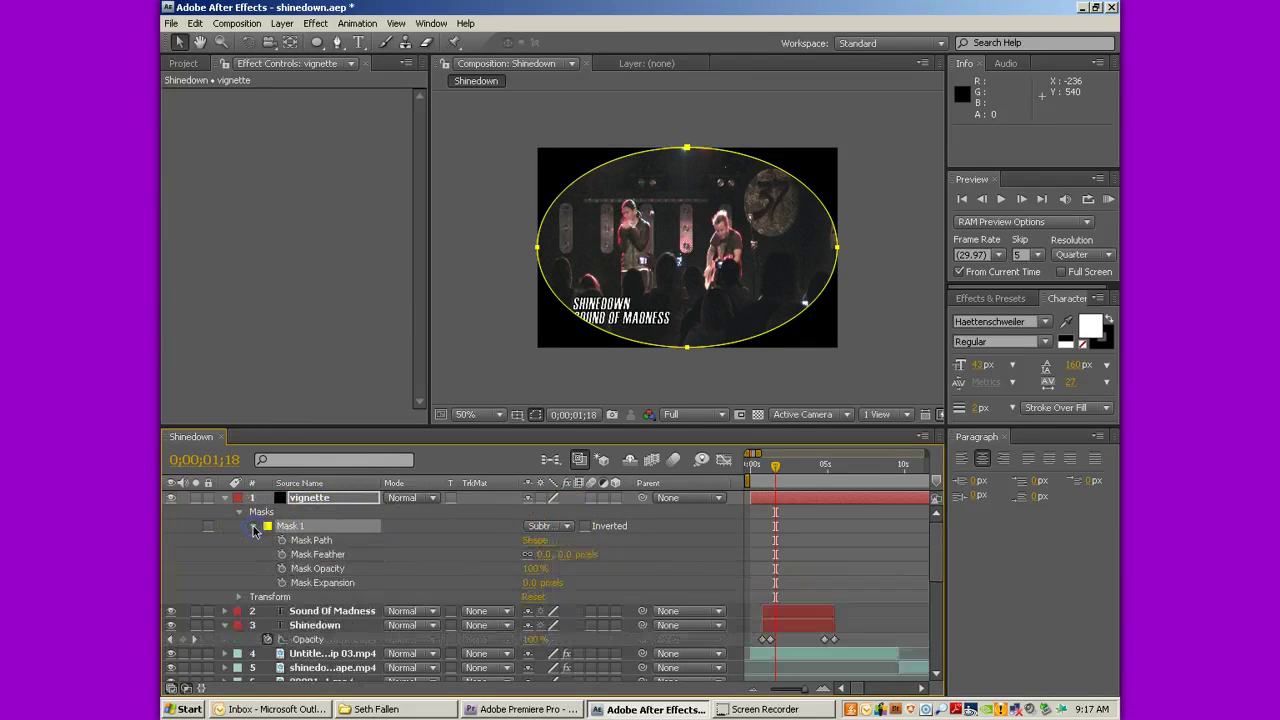
{"action": "left_click", "coordinate": [282, 584]}
{"action": "left_click", "coordinate": [282, 555]}
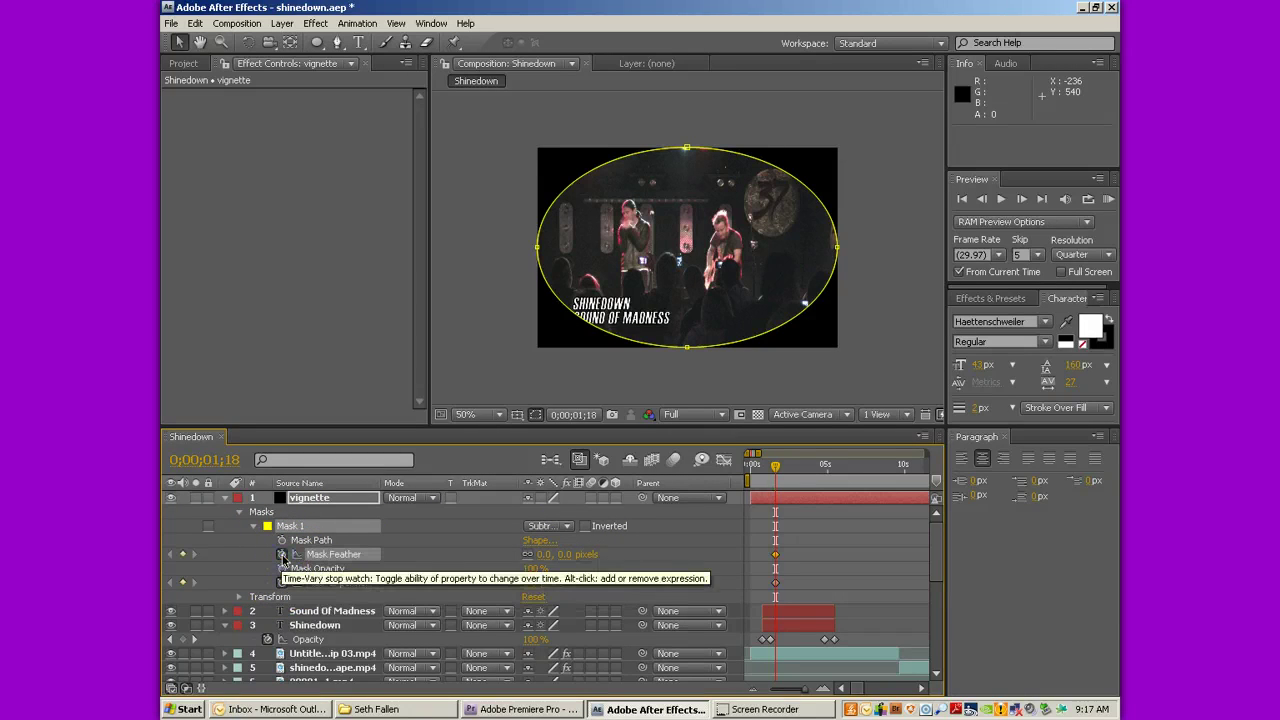
{"action": "left_click_drag", "start_coordinate": [800, 596], "coordinate": [752, 556]}
{"action": "left_click", "coordinate": [427, 566]}
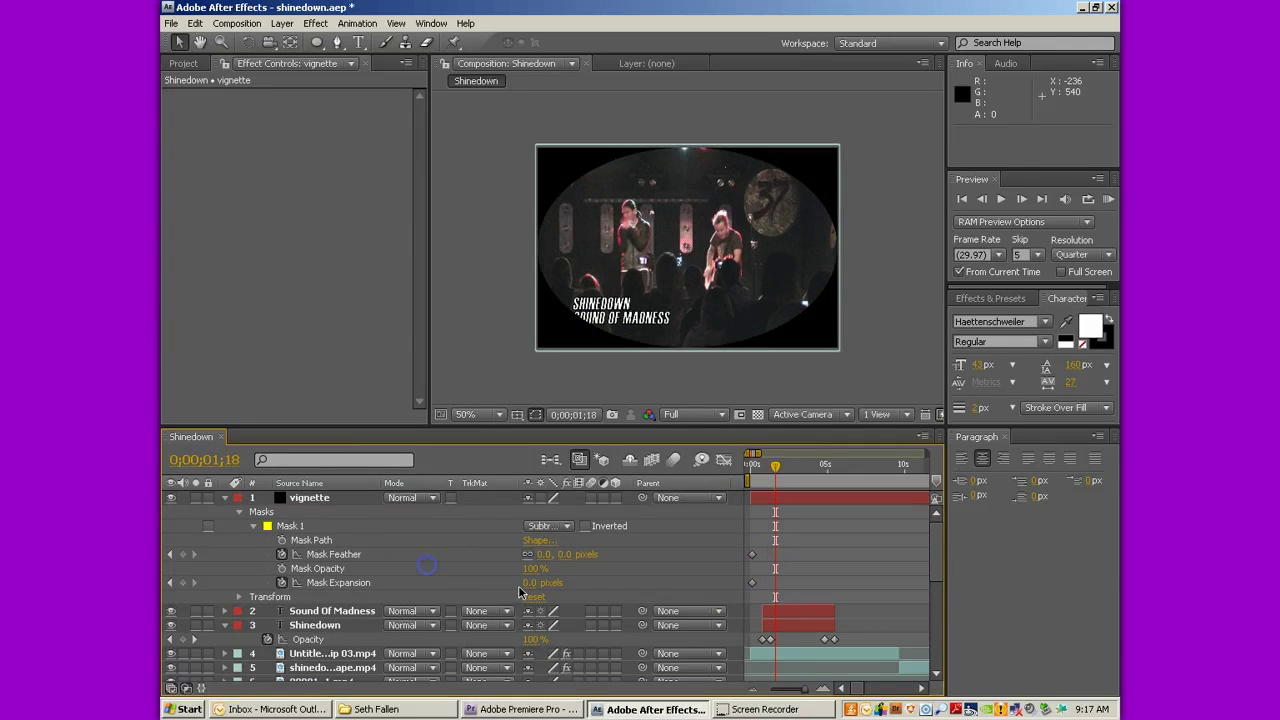
Key the mask at -314 expansion and 0 feather at the start, then 73 px and 243 px at frame 23.
{"action": "left_click_drag", "start_coordinate": [525, 582], "coordinate": [525, 582]}
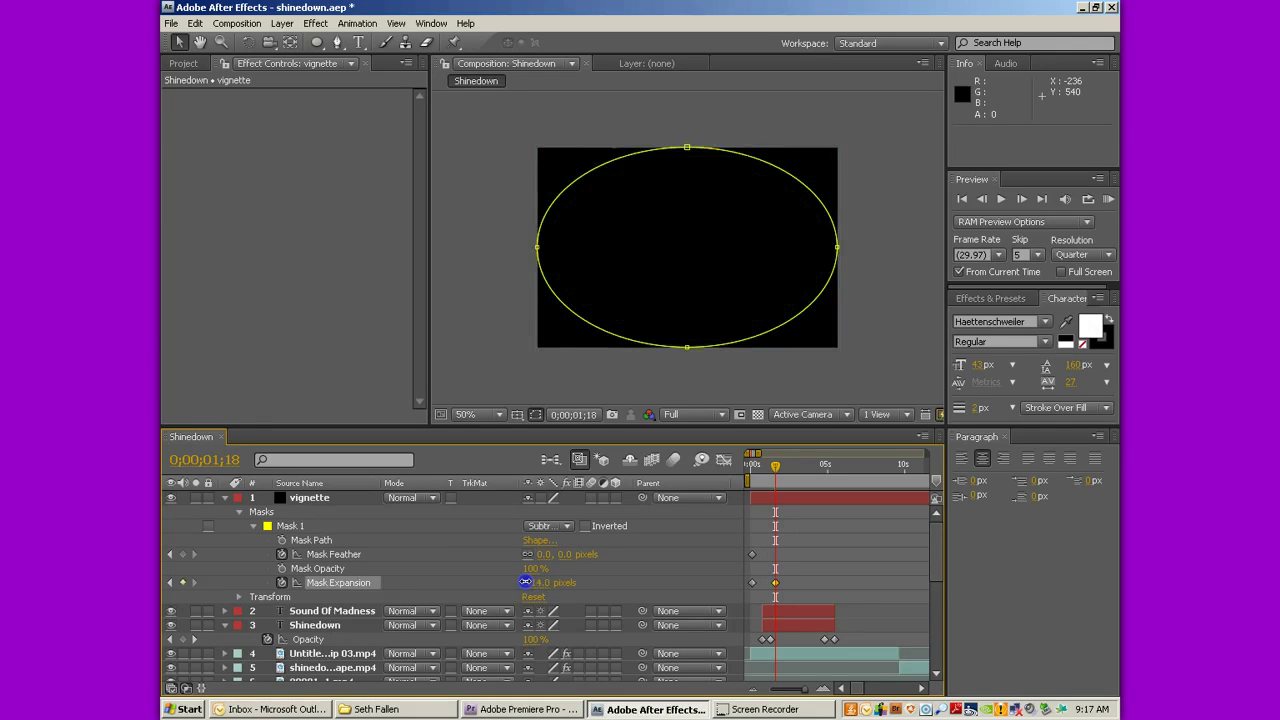
{"action": "mouse_move", "coordinate": [755, 586]}
{"action": "left_mouse_down"}
{"action": "mouse_move", "coordinate": [748, 552]}
{"action": "mouse_move", "coordinate": [800, 580]}
{"action": "mouse_move", "coordinate": [751, 577]}
{"action": "left_mouse_up"}
{"action": "key", "text": "Home"}
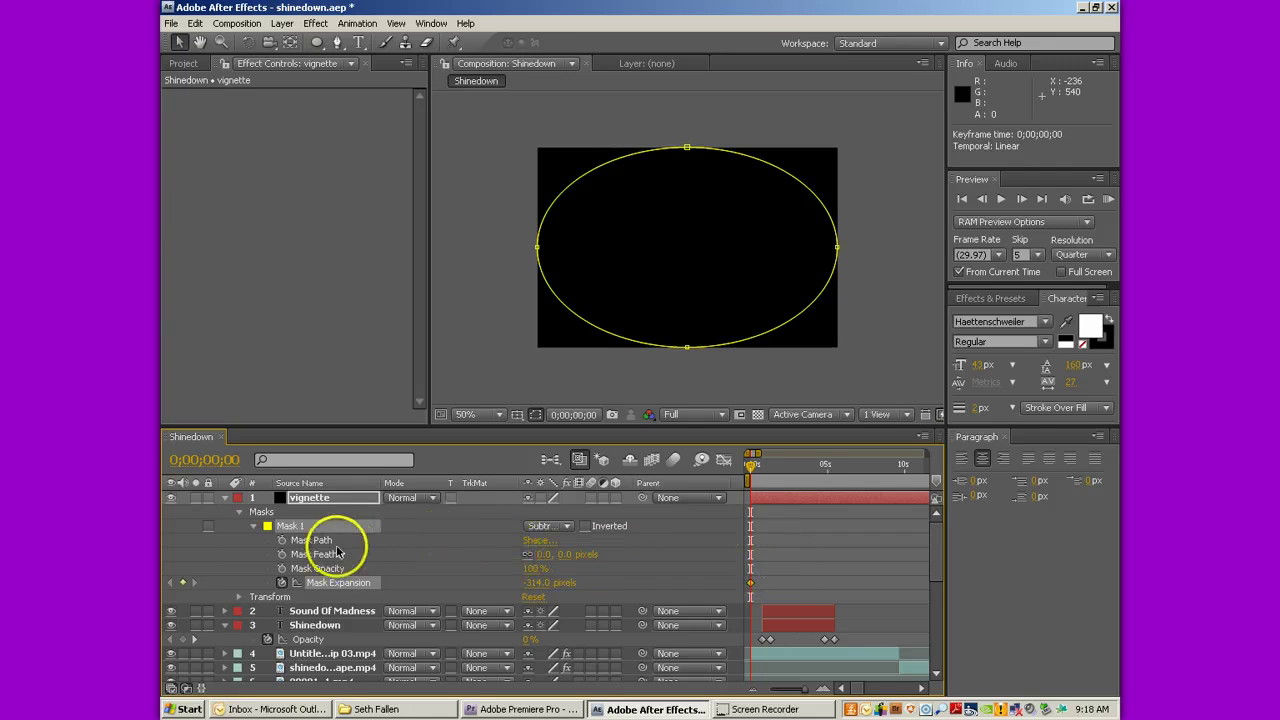
{"action": "left_click", "coordinate": [282, 554]}
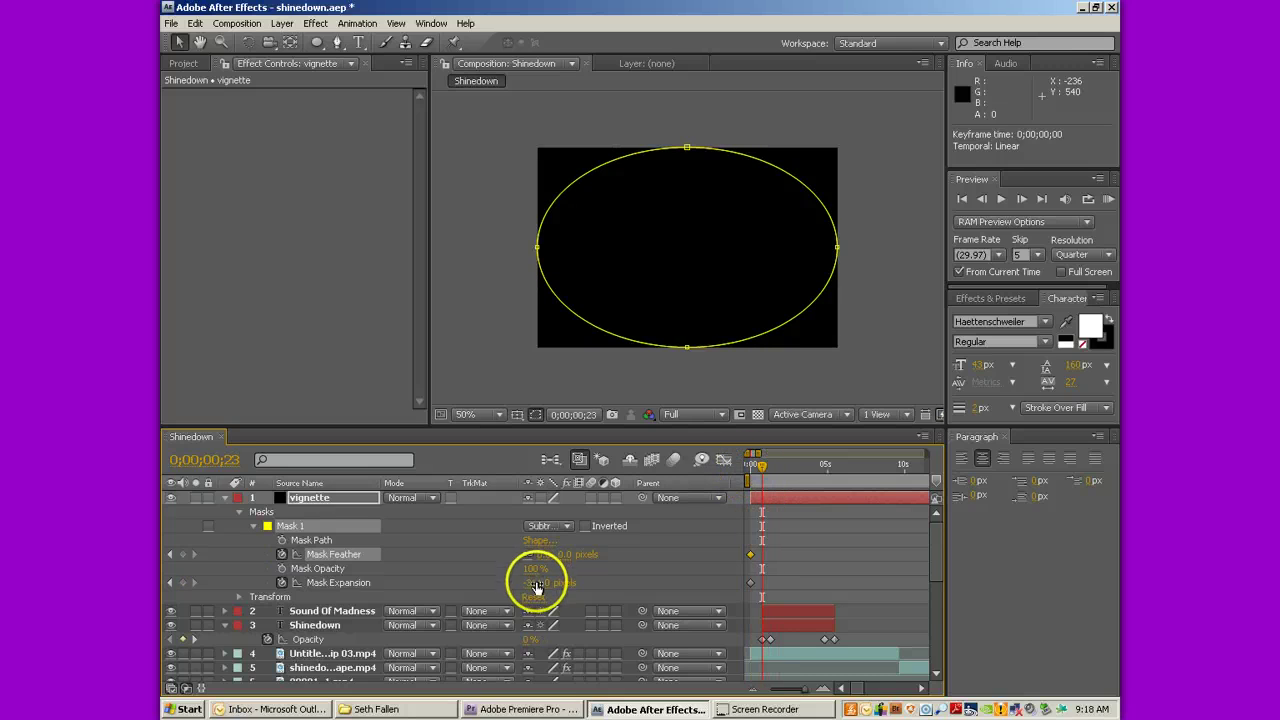
{"action": "left_click_drag", "start_coordinate": [543, 581], "coordinate": [565, 553]}
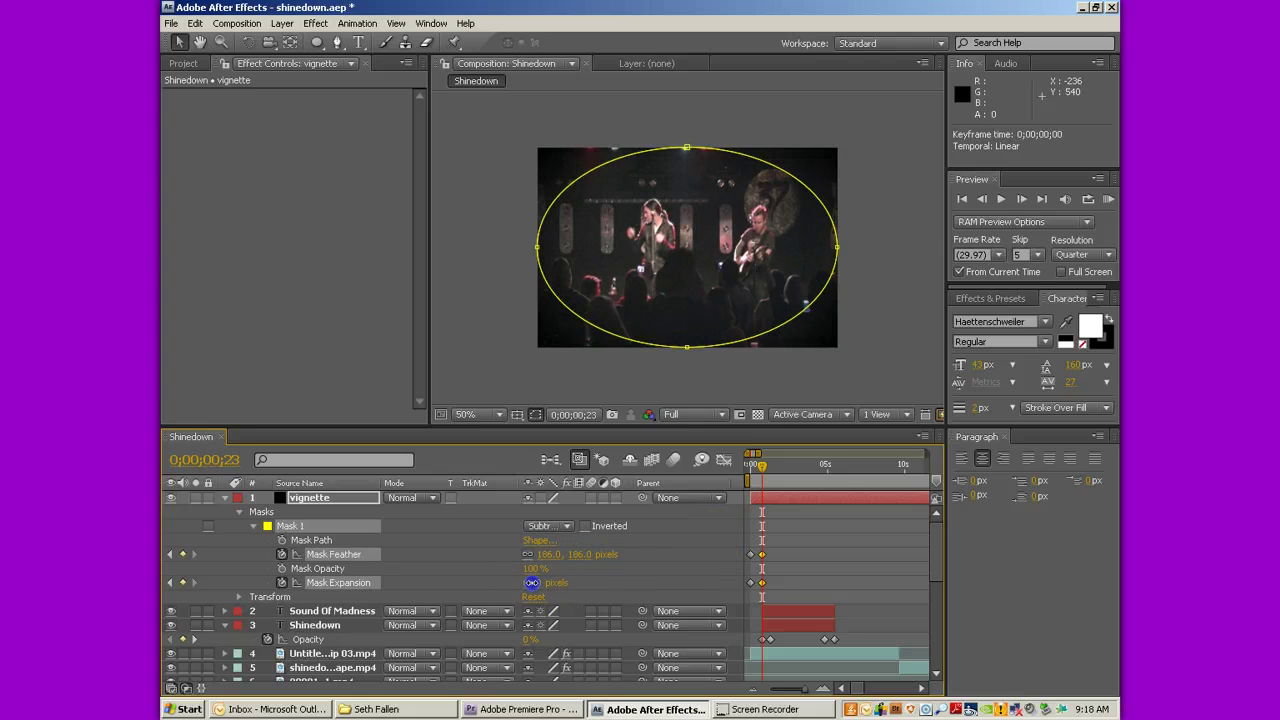
{"action": "left_click_drag", "start_coordinate": [532, 582], "coordinate": [588, 556]}
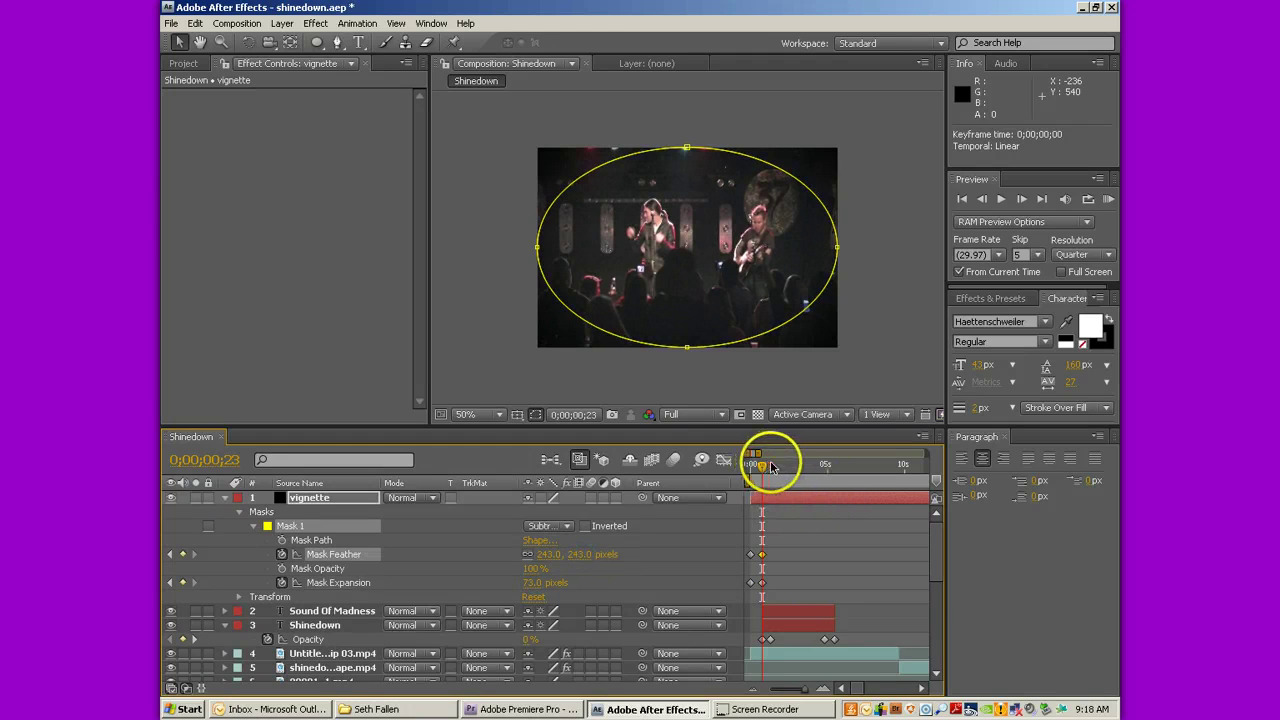
Move the playhead to frame 21 and set the preview resolution to Full.
{"action": "left_click", "coordinate": [848, 369]}
{"action": "left_click", "coordinate": [764, 465]}
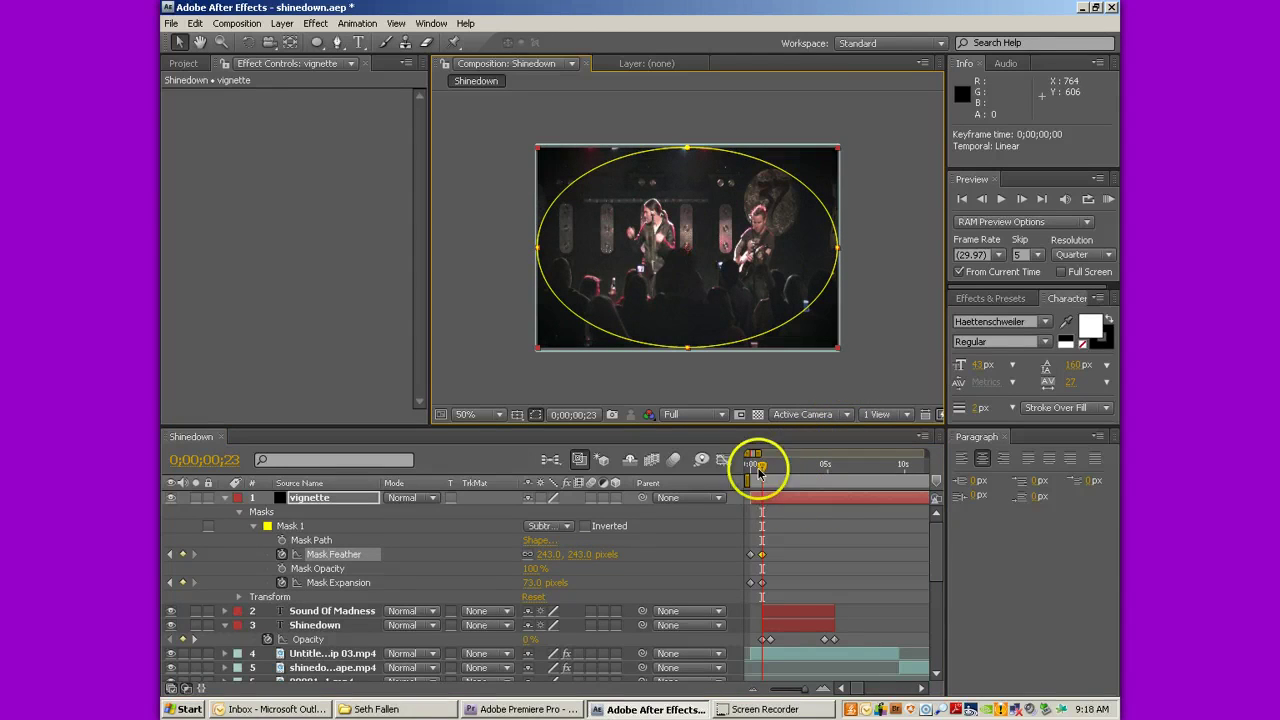
{"action": "left_click", "coordinate": [1083, 254]}
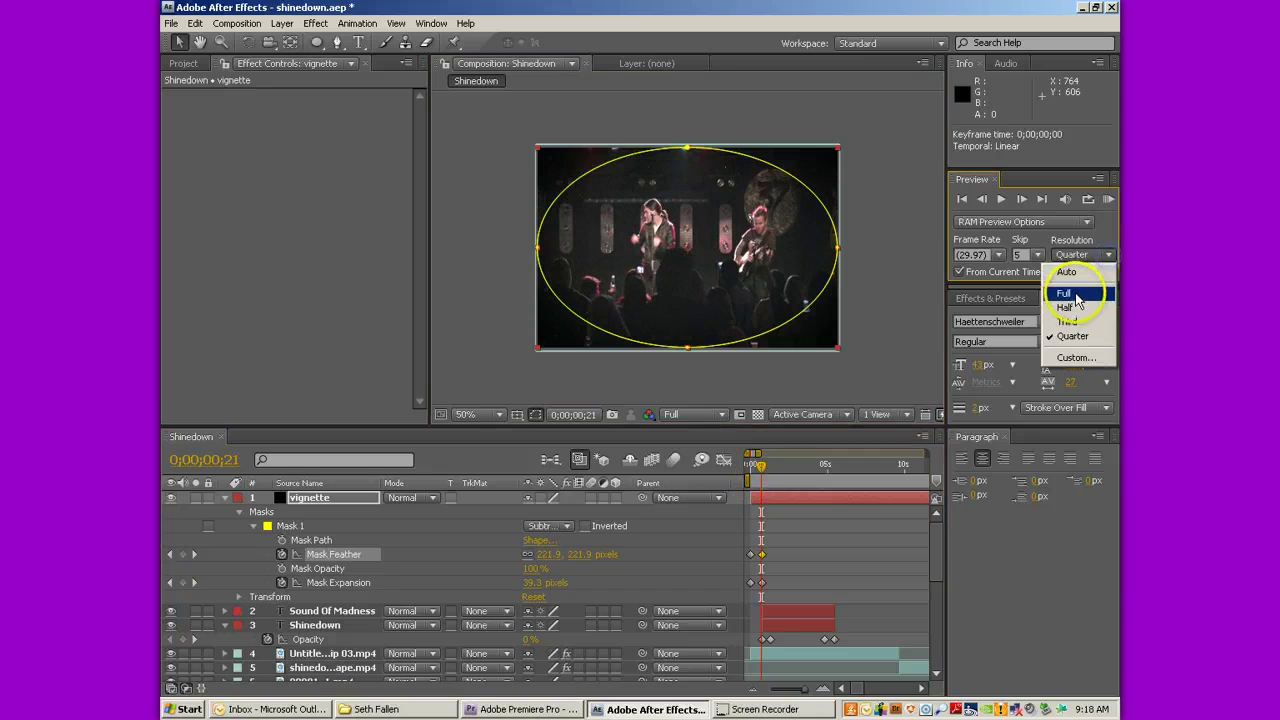
{"action": "left_click", "coordinate": [1075, 286]}
RAM-preview the comp's opening, stopping and restarting playback to review the vignette.
{"action": "left_click", "coordinate": [1108, 200]}
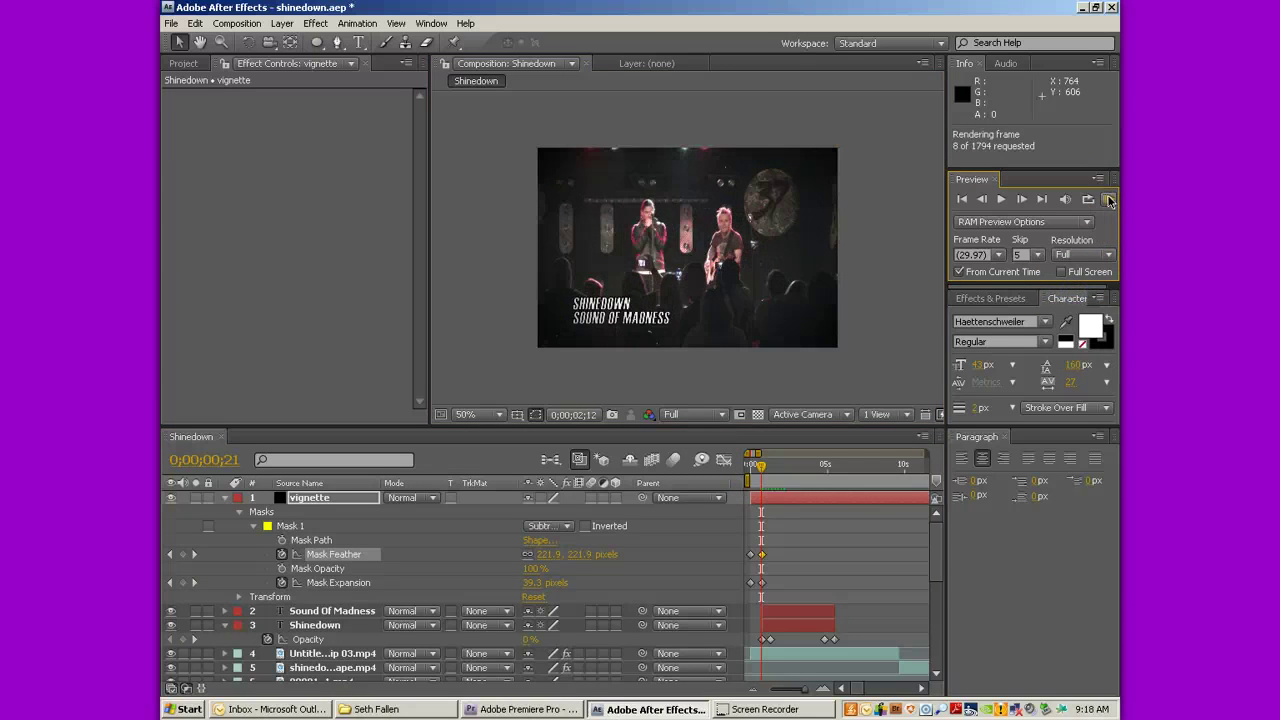
{"action": "left_click", "coordinate": [865, 371]}
{"action": "left_click", "coordinate": [1107, 200]}
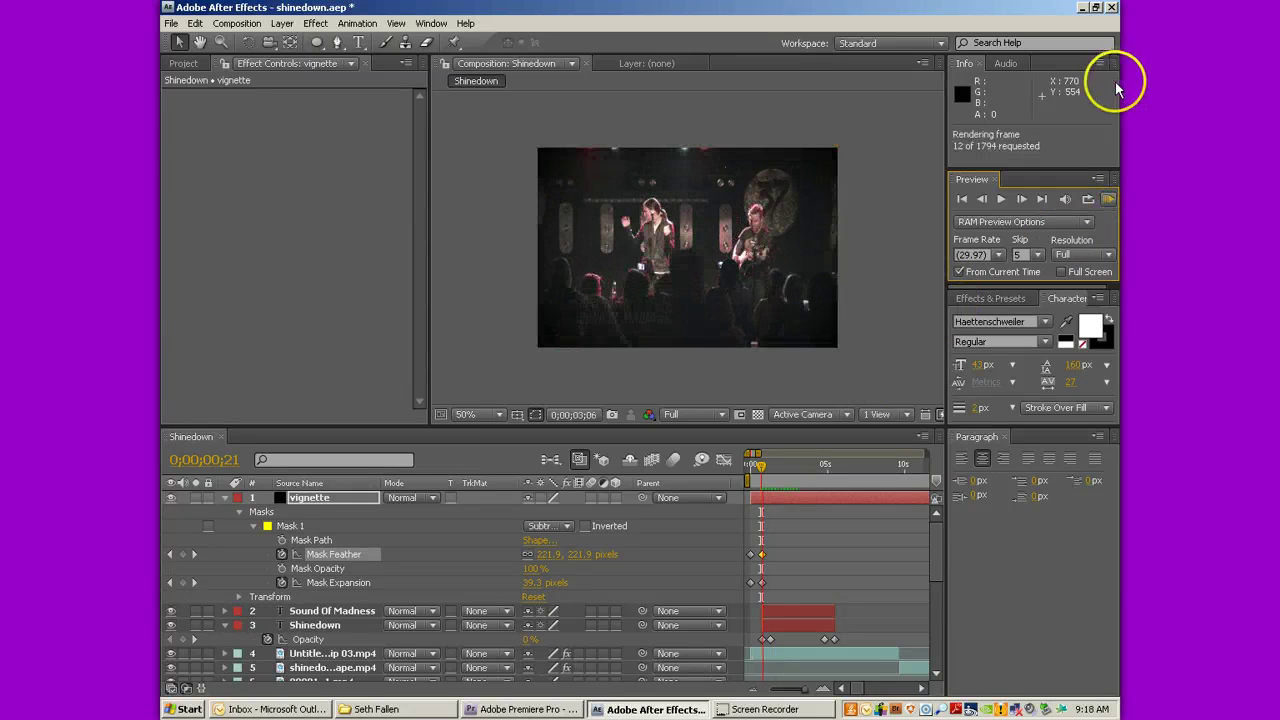
{"action": "left_click", "coordinate": [1020, 250]}
{"action": "left_click", "coordinate": [1107, 200]}
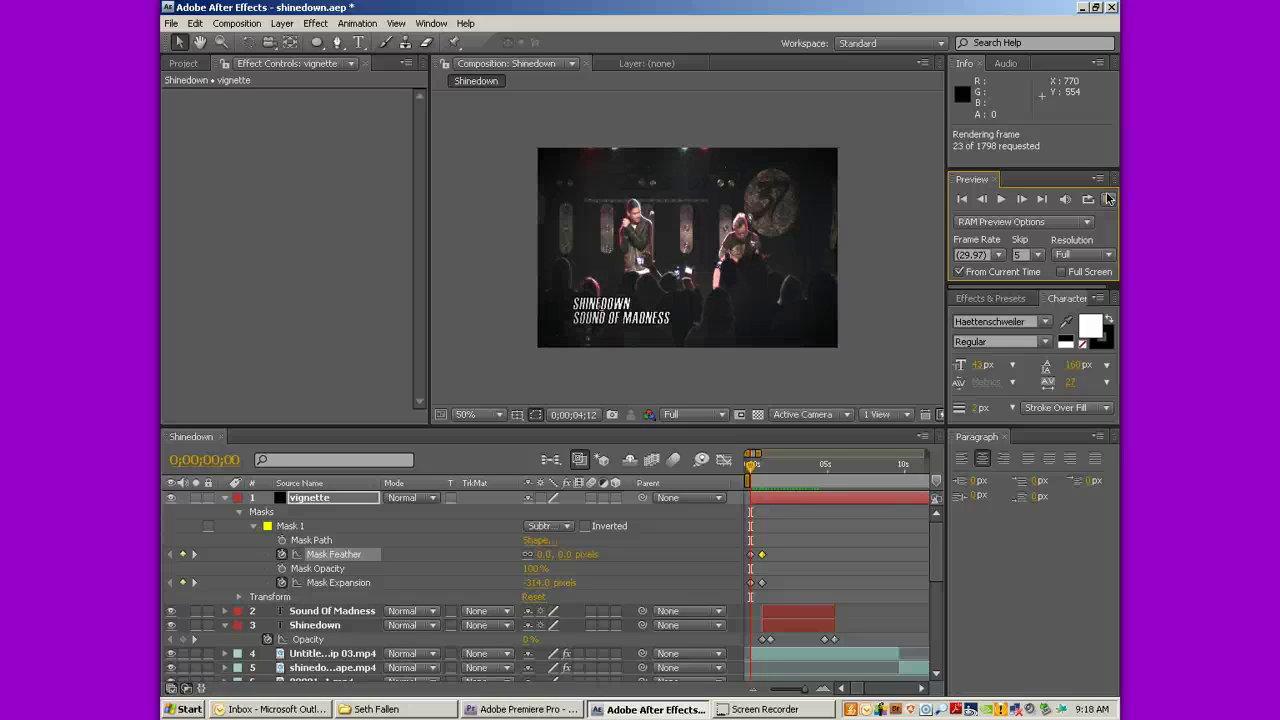
{"action": "left_click", "coordinate": [1110, 202]}
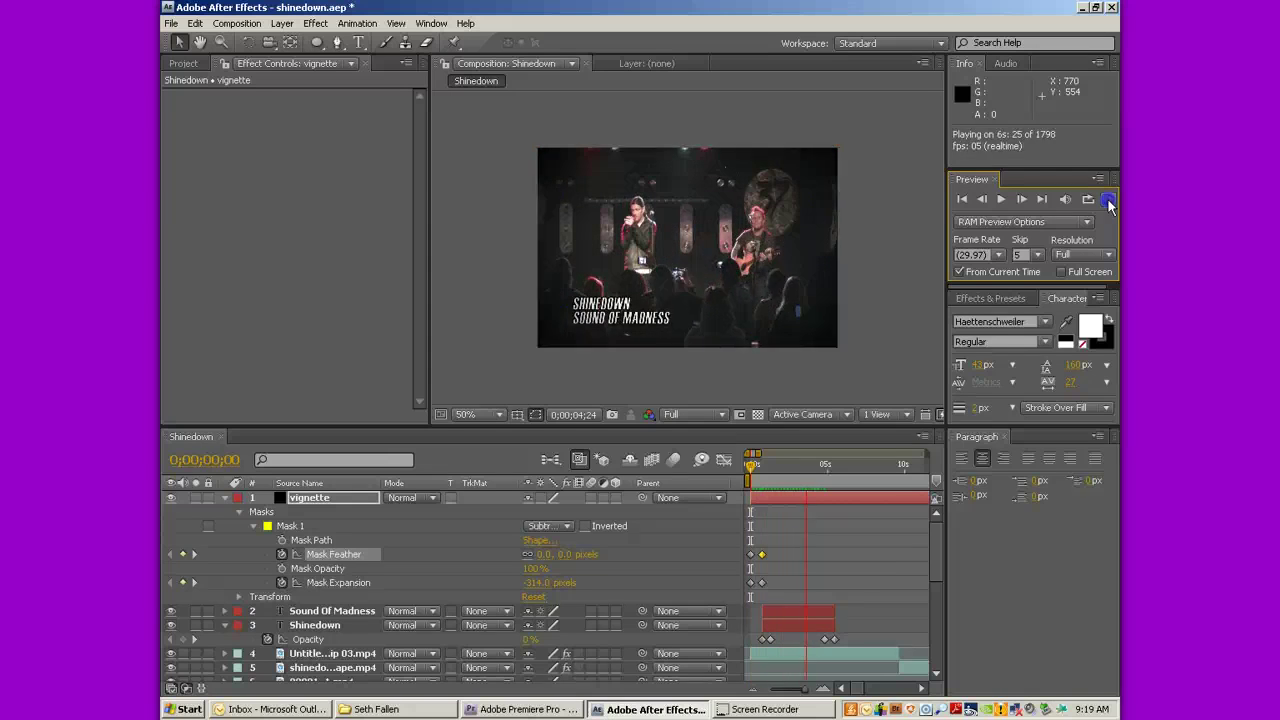
{"action": "left_click", "coordinate": [935, 535]}
{"action": "mouse_move", "coordinate": [940, 540]}
{"action": "left_mouse_down"}
{"action": "mouse_move", "coordinate": [940, 645]}
{"action": "mouse_move", "coordinate": [943, 523]}
{"action": "left_mouse_up"}
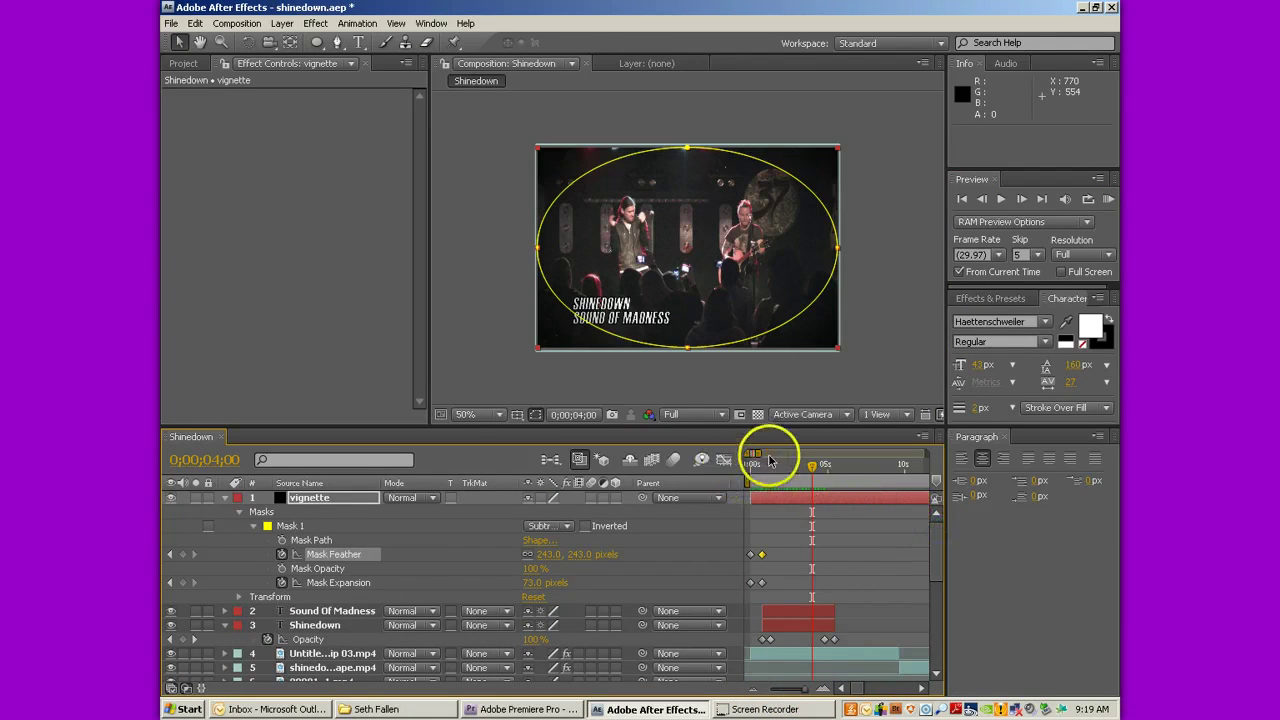
{"action": "left_click_drag", "start_coordinate": [810, 470], "coordinate": [763, 473]}
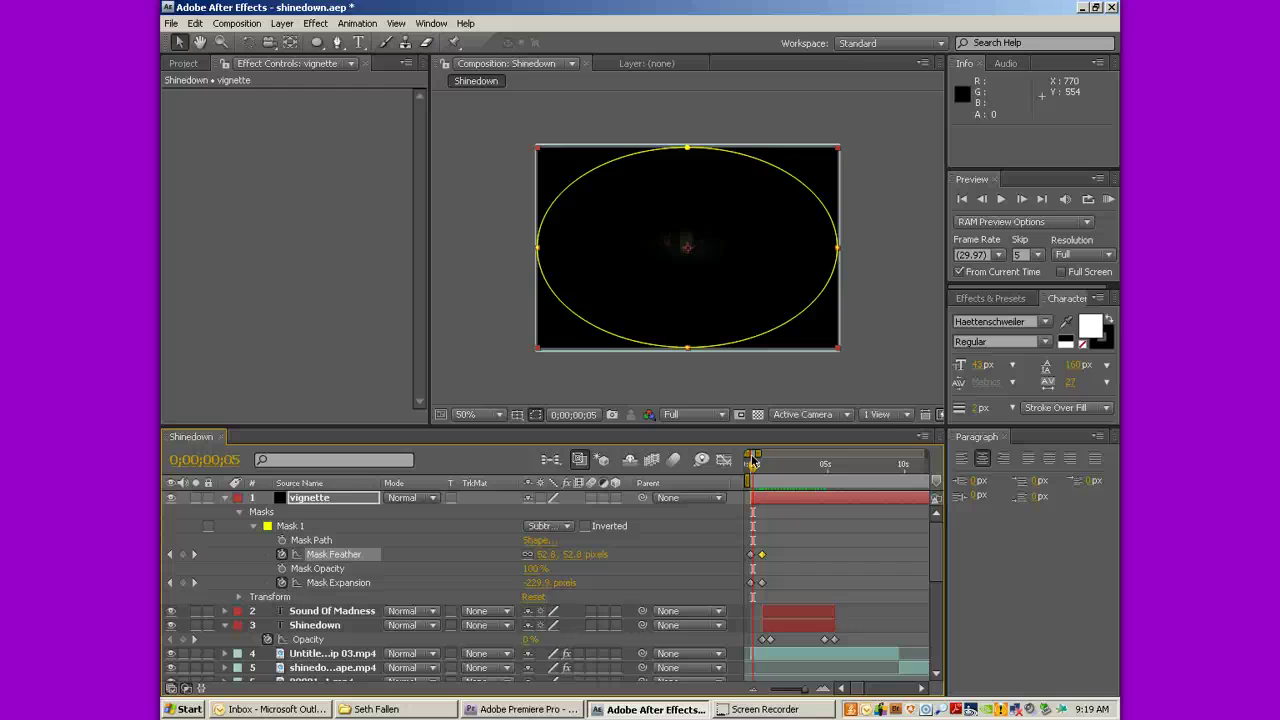
{"action": "left_click_drag", "start_coordinate": [757, 460], "coordinate": [787, 467]}
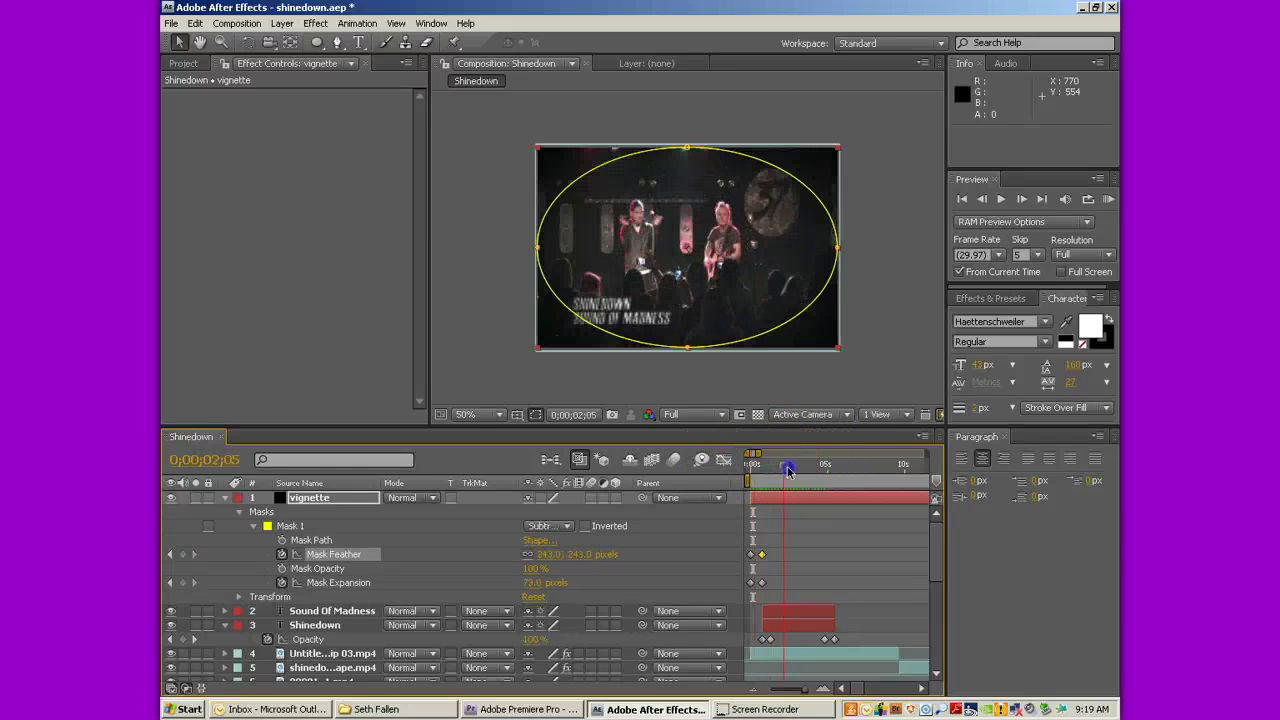
Select the Untitled Clip 03.mp4 layer, expand its Transform properties and scrub its Rotation.
{"action": "left_click", "coordinate": [366, 654]}
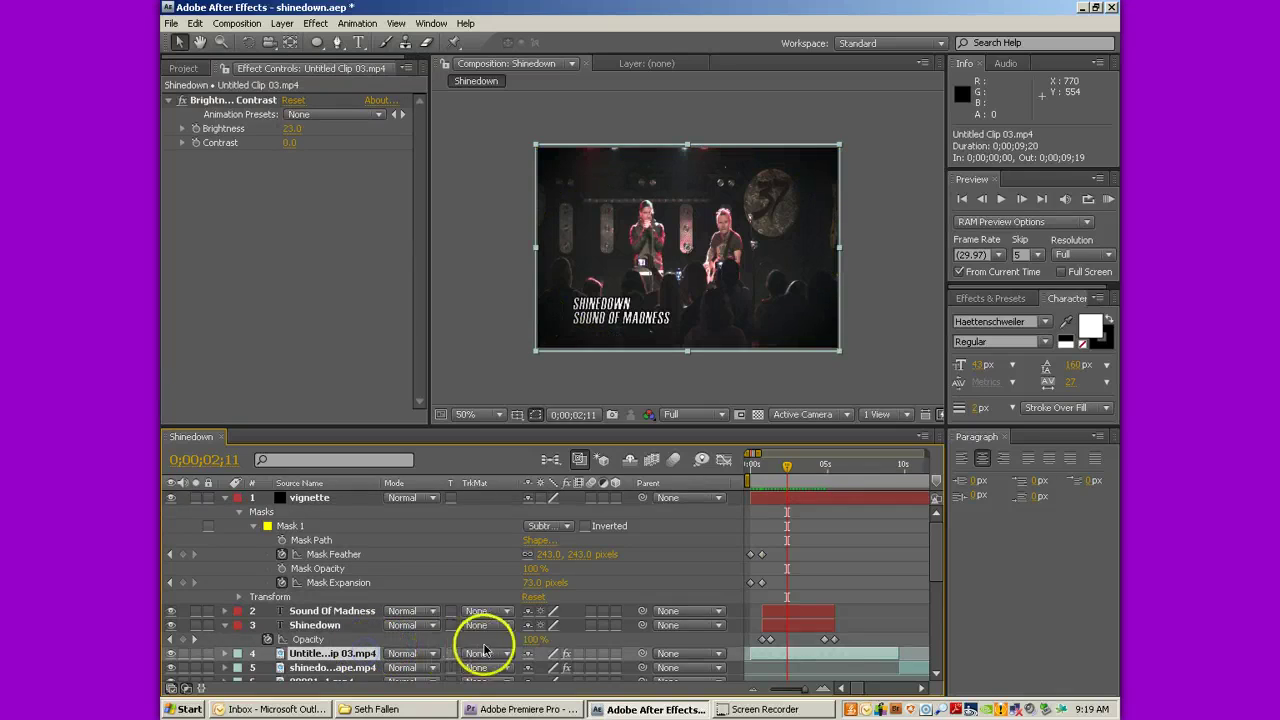
{"action": "left_click", "coordinate": [226, 656]}
{"action": "scroll", "coordinate": [487, 527], "scroll_direction": "down", "scroll_amount": 3}
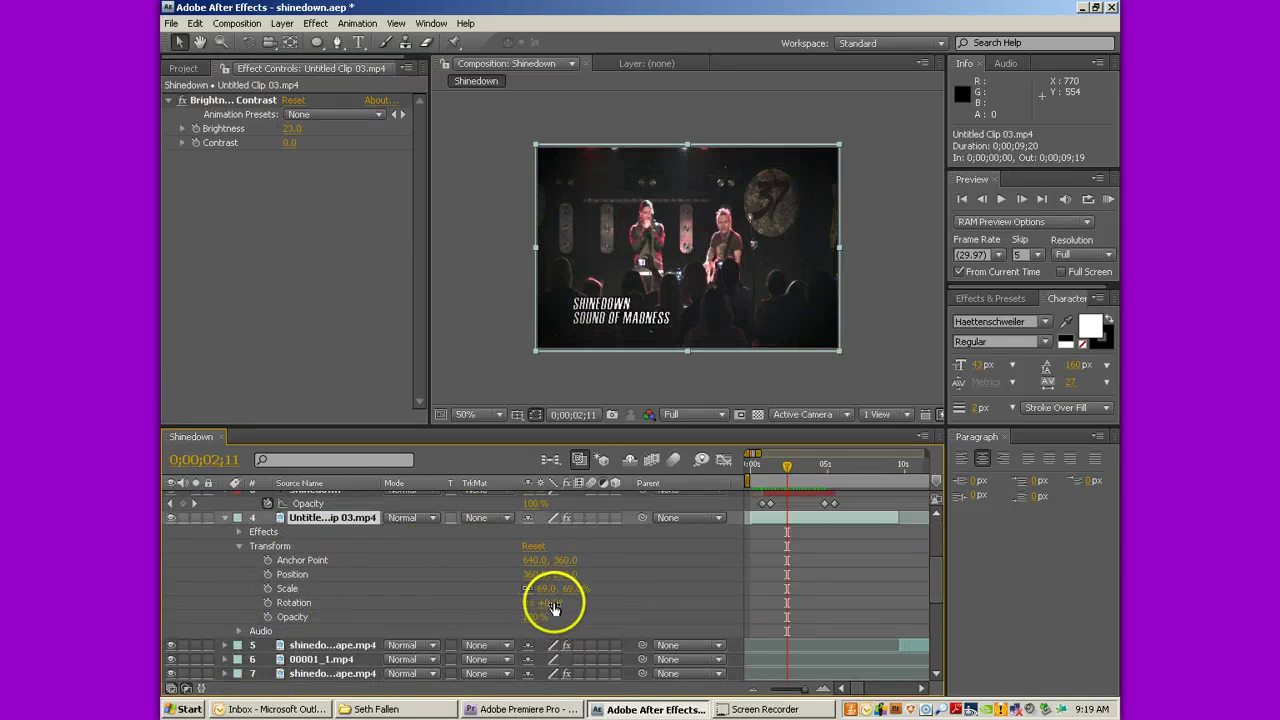
{"action": "left_click", "coordinate": [553, 602]}
{"action": "left_click_drag", "start_coordinate": [553, 602], "coordinate": [634, 589]}
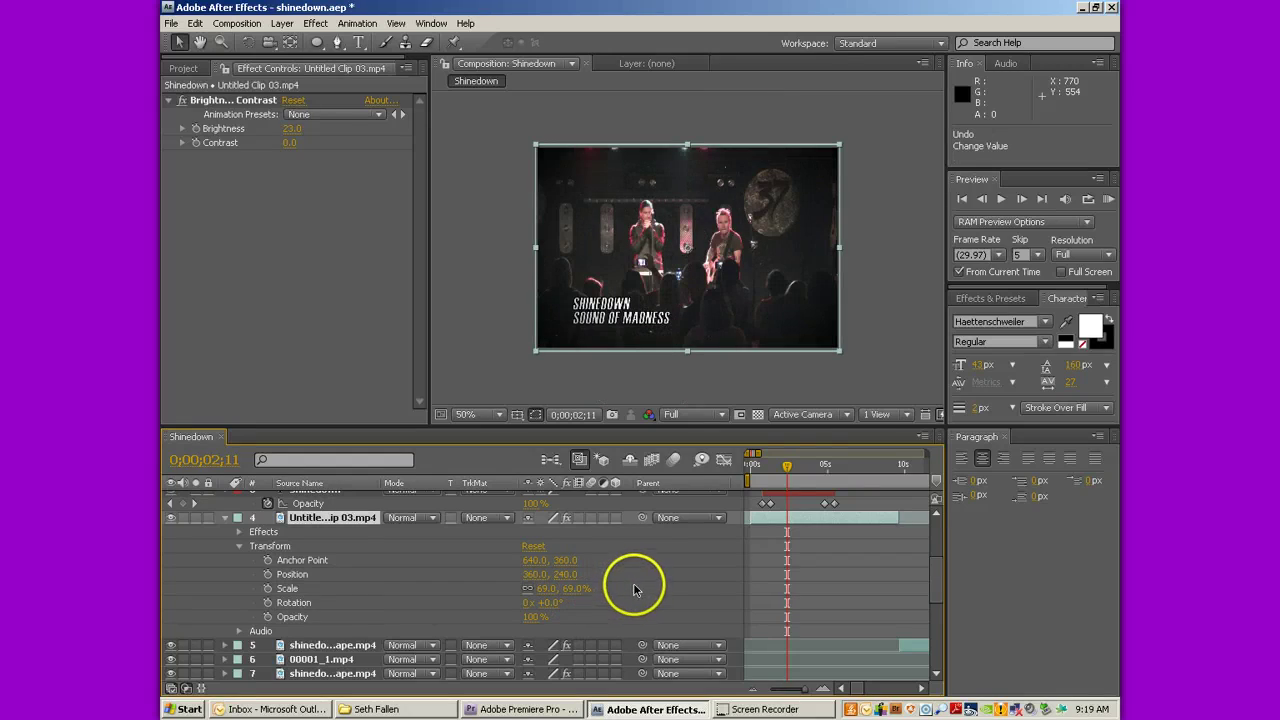